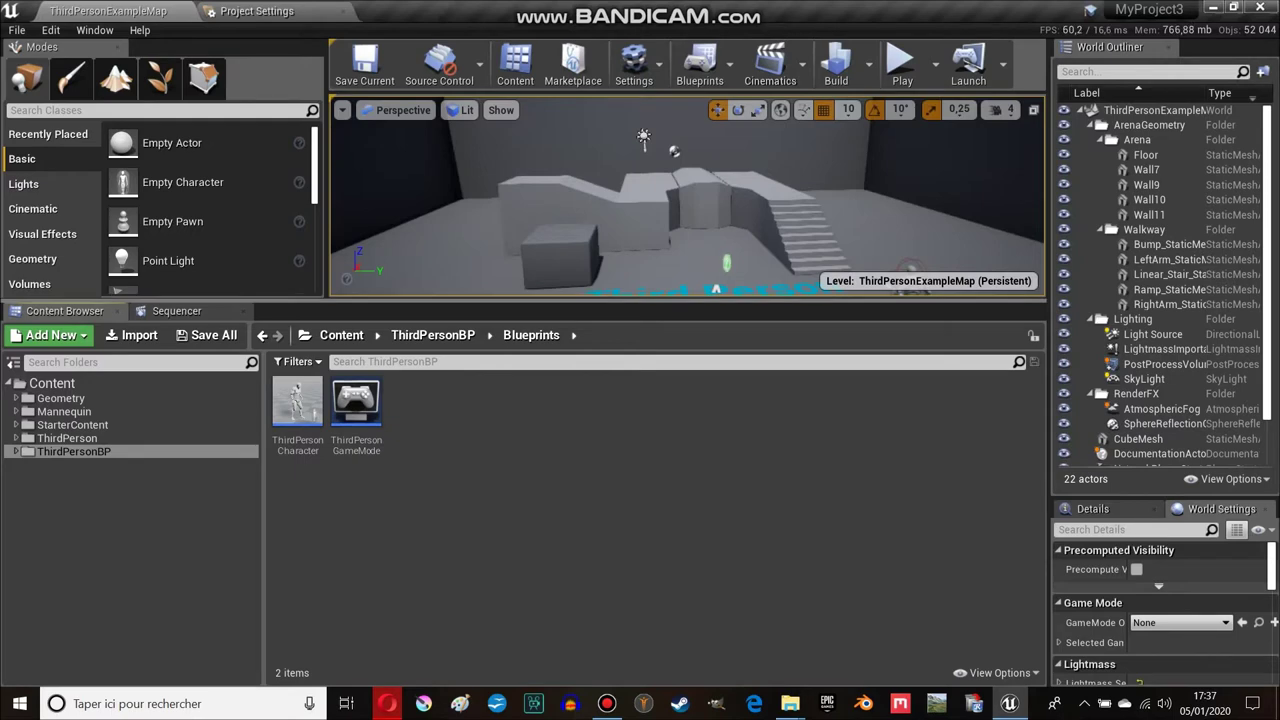
# Duplicate the ThirdPersonCharacter Blueprint, name the copy 'bob', and open it in the Blueprint editor.
pyautogui.moveTo(680, 301); pyautogui.dragTo(680, 413)
pyautogui.moveTo(297, 515)
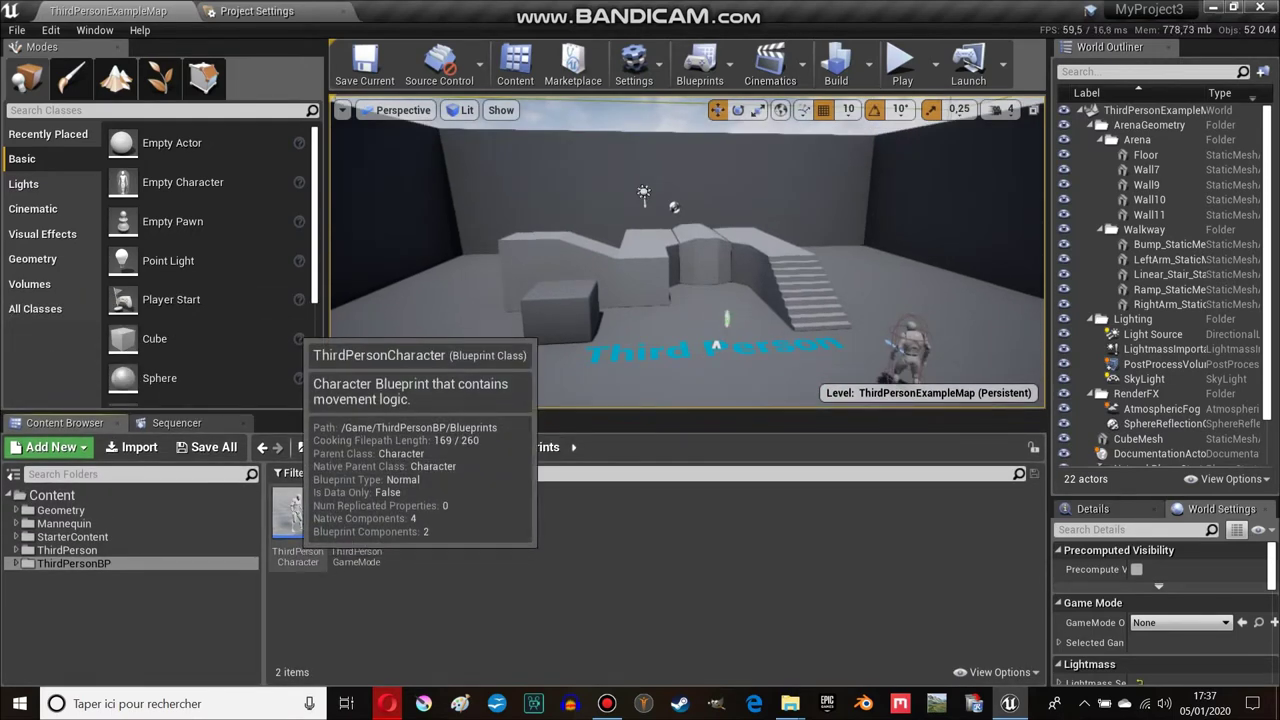
pyautogui.click(297, 515)
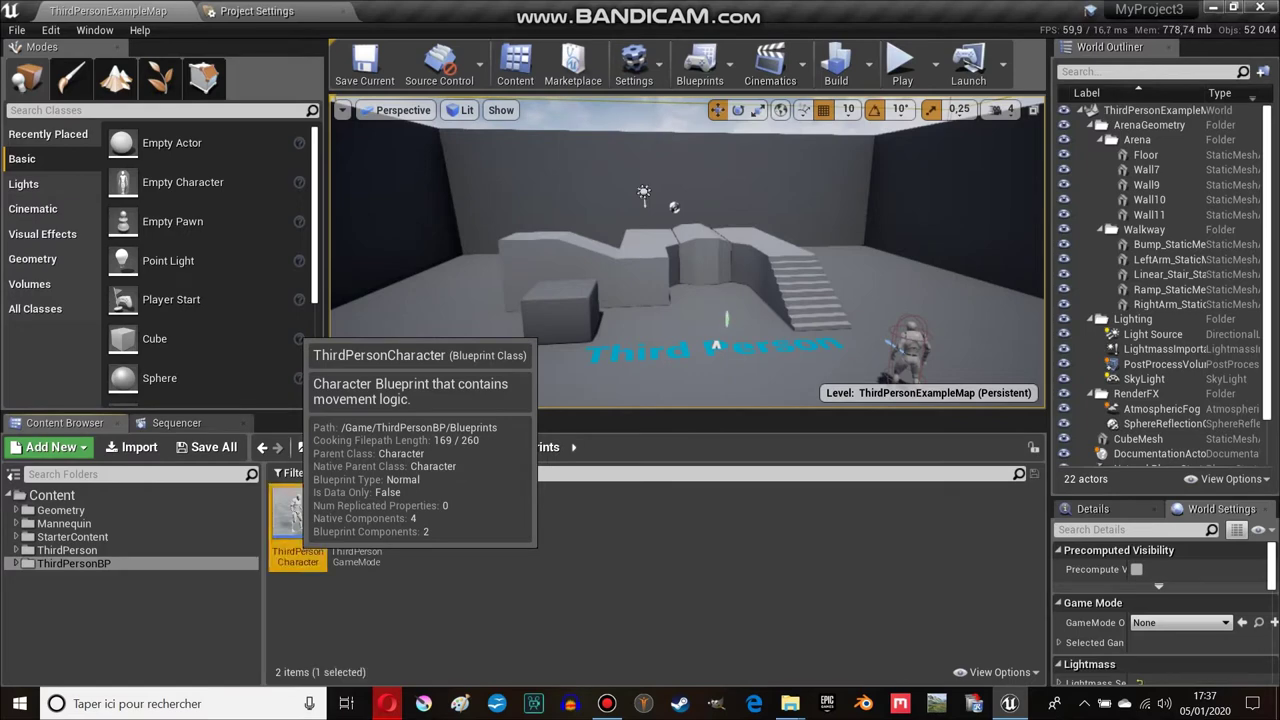
pyautogui.rightClick(297, 515)
pyautogui.hotkey('ctrl', 'w')
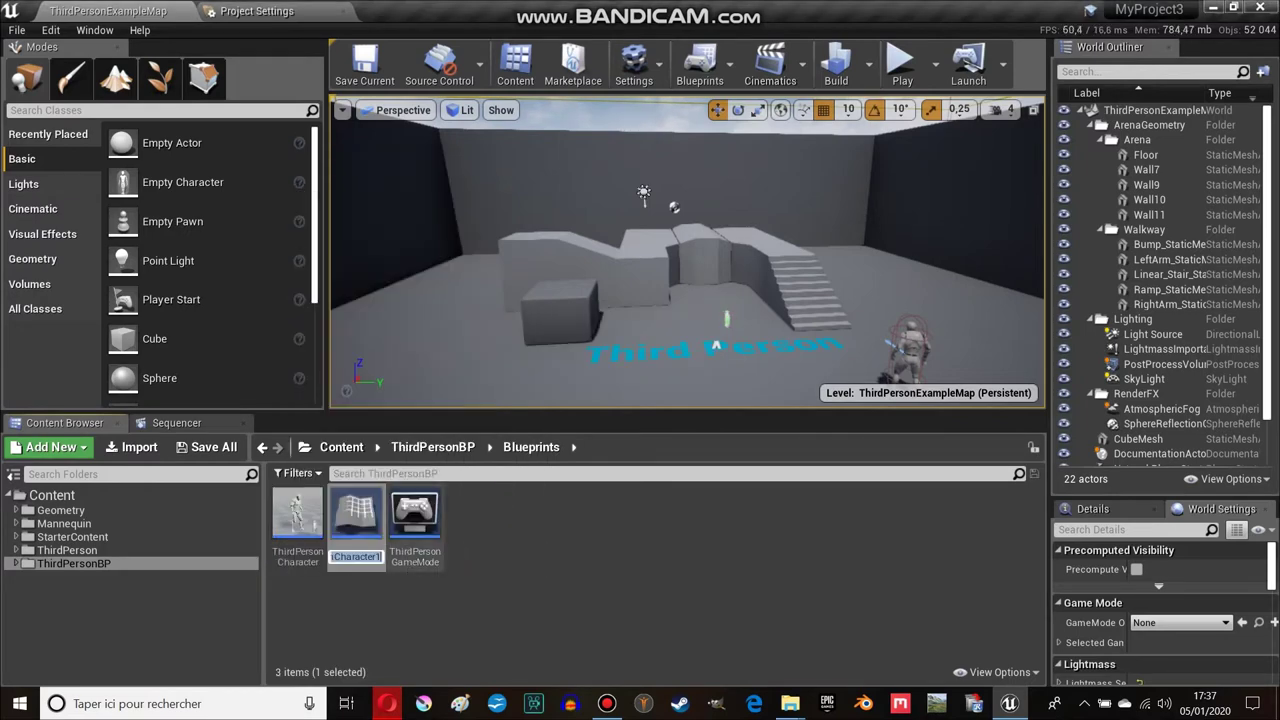
pyautogui.write('bob')
pyautogui.press('Return')
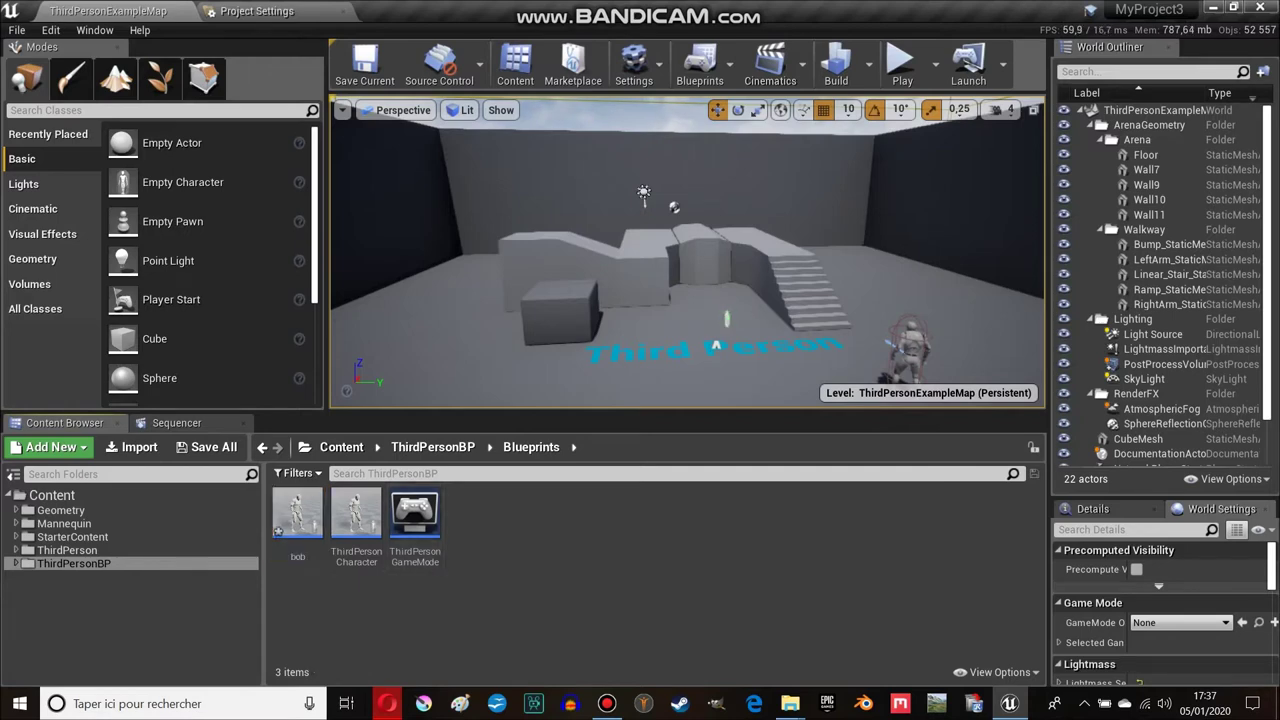
pyautogui.doubleClick(297, 515)
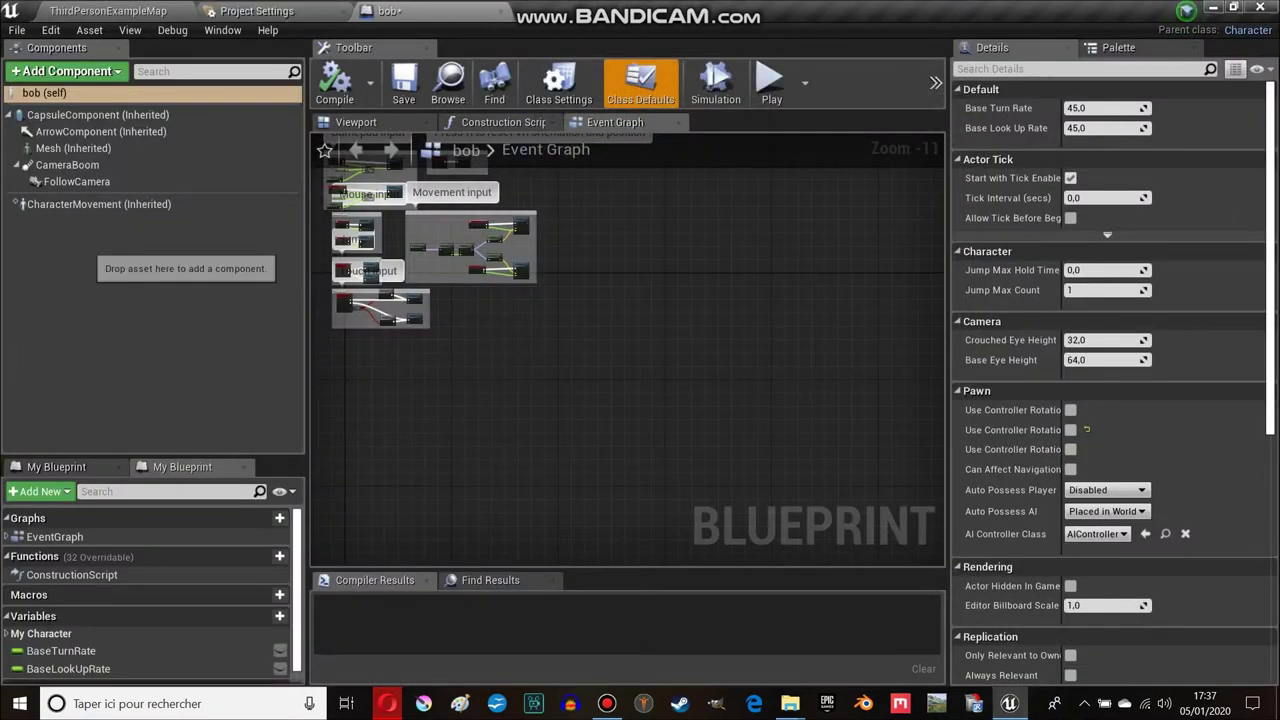
# Delete bob's FollowCamera and CameraBoom components and compile the Blueprint.
pyautogui.click(76, 181)
pyautogui.press('Delete')
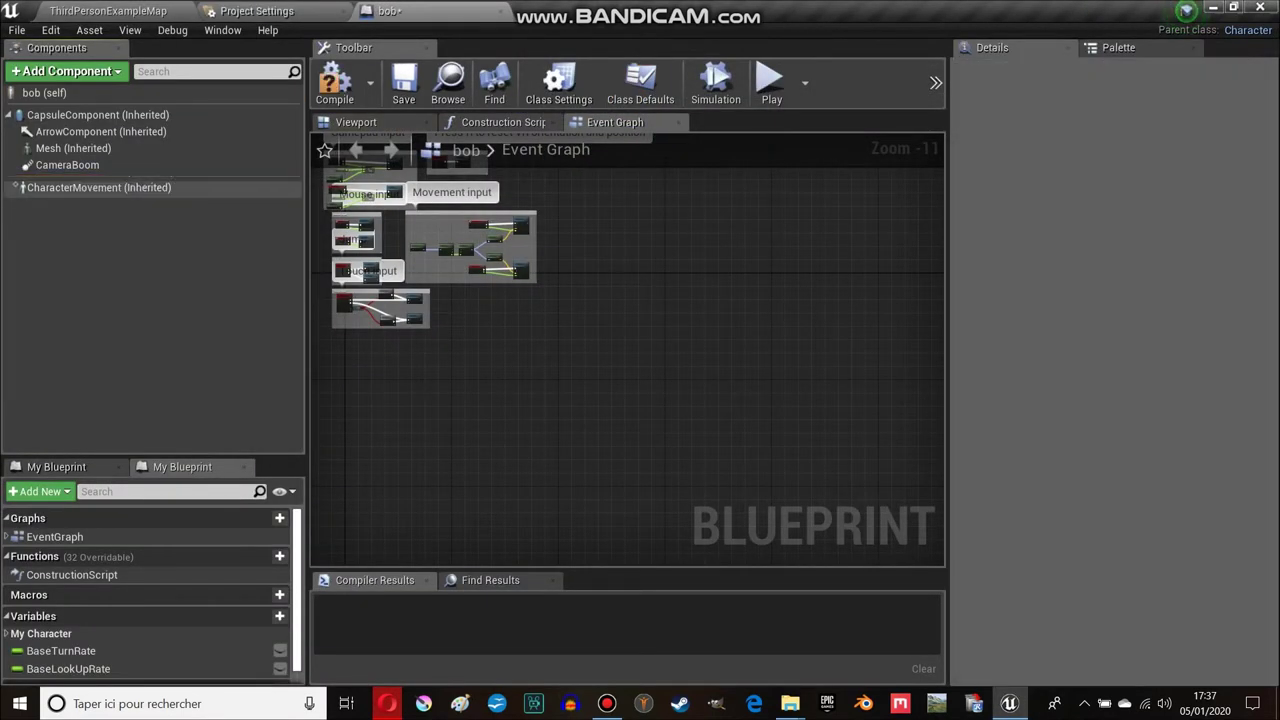
pyautogui.click(67, 165)
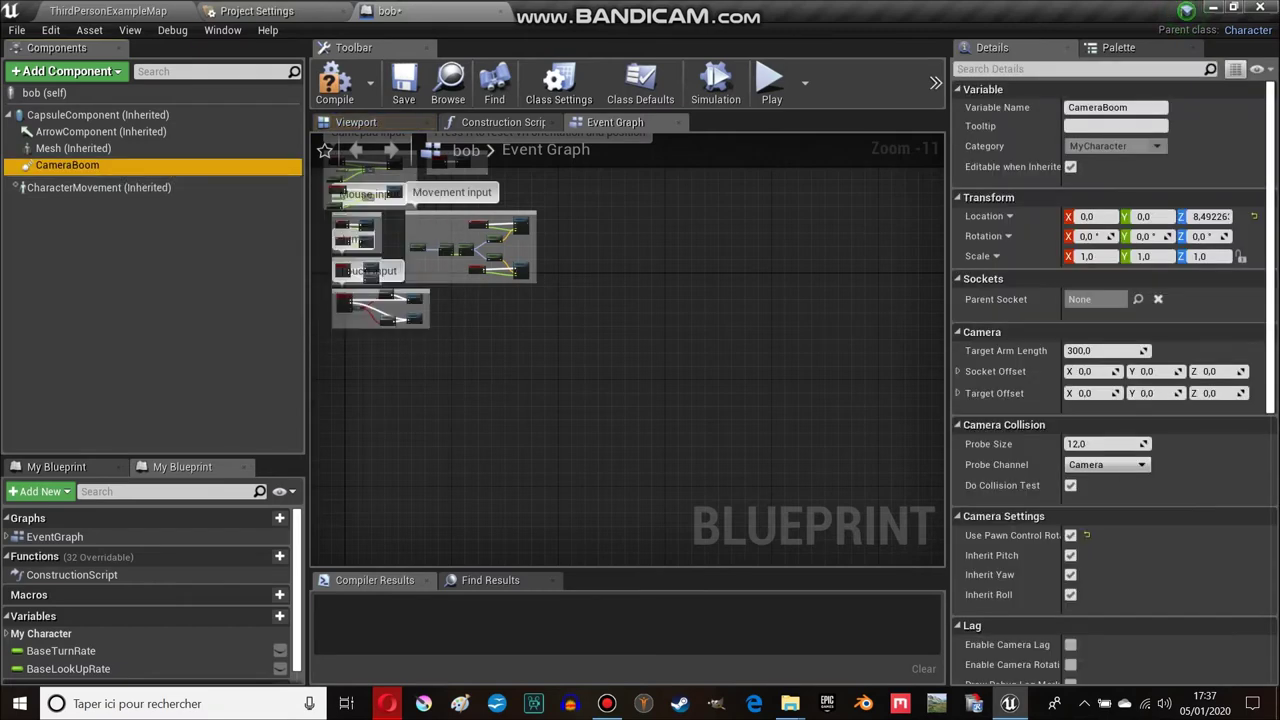
pyautogui.press('Delete')
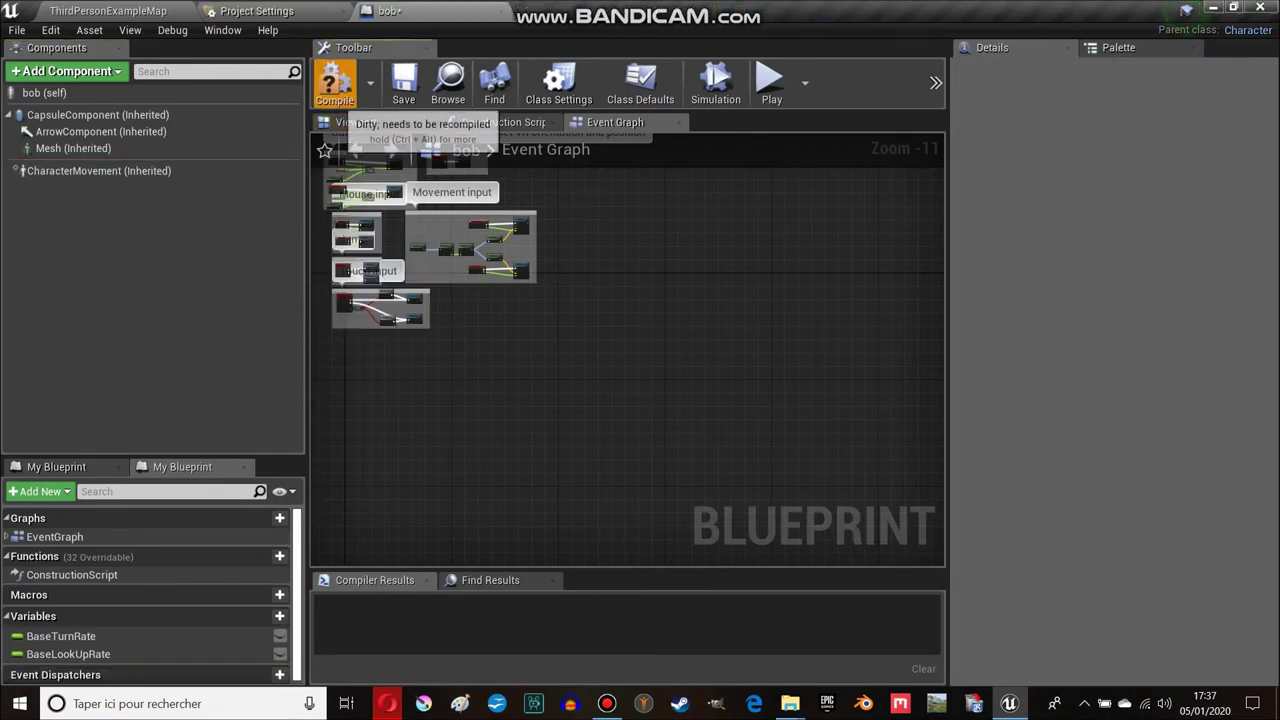
pyautogui.click(335, 82)
# Delete every node in bob's Event Graph and recompile with F7.
pyautogui.rightClick(690, 140)
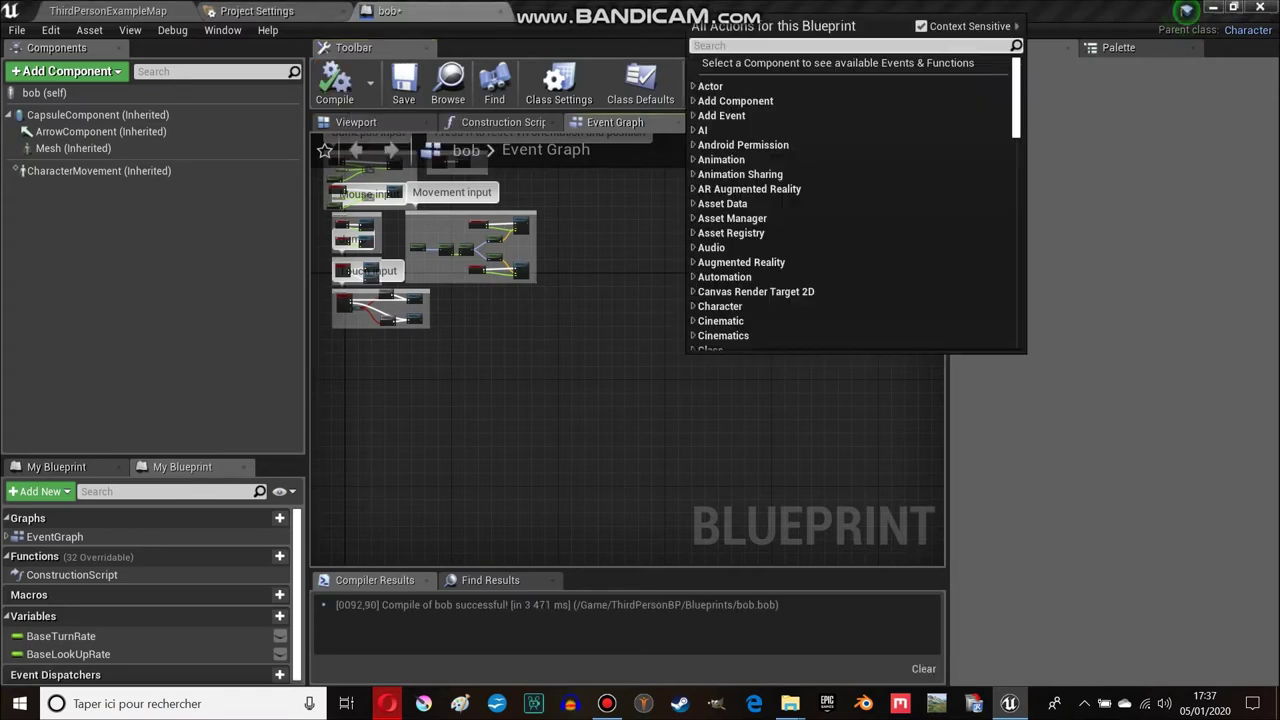
pyautogui.moveTo(470, 245); pyautogui.dragTo(690, 430, button='right')
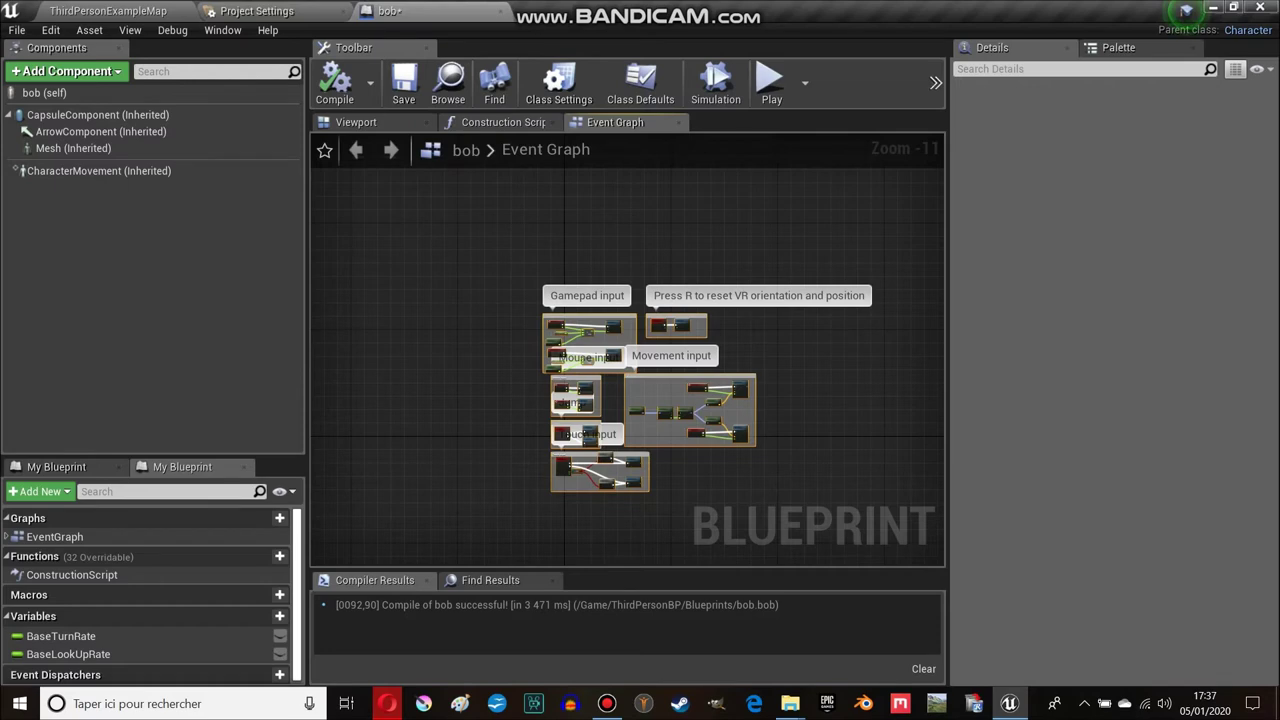
pyautogui.press('Delete')
pyautogui.press('F7')
pyautogui.scroll(4, 590, 350)
pyautogui.scroll(3, 590, 350)
# Add an Event BeginPlay node to the empty Event Graph.
pyautogui.rightClick(441, 303)
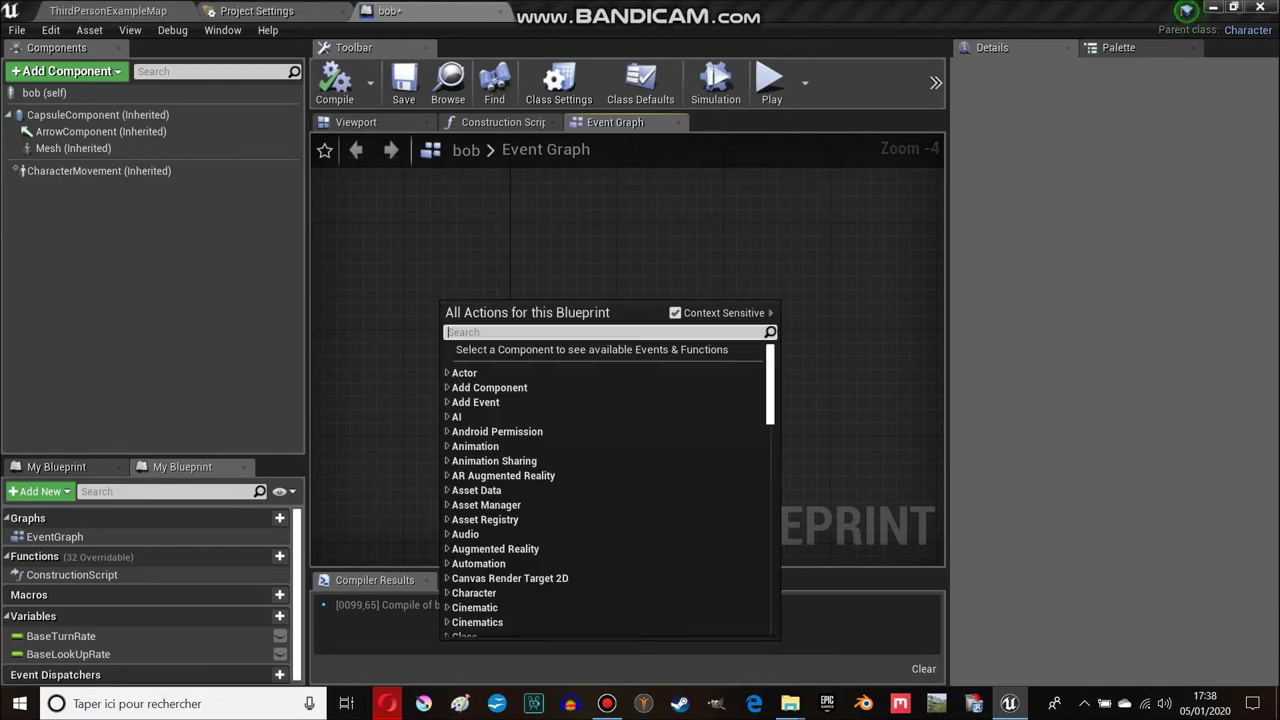
pyautogui.write('eventbegin')
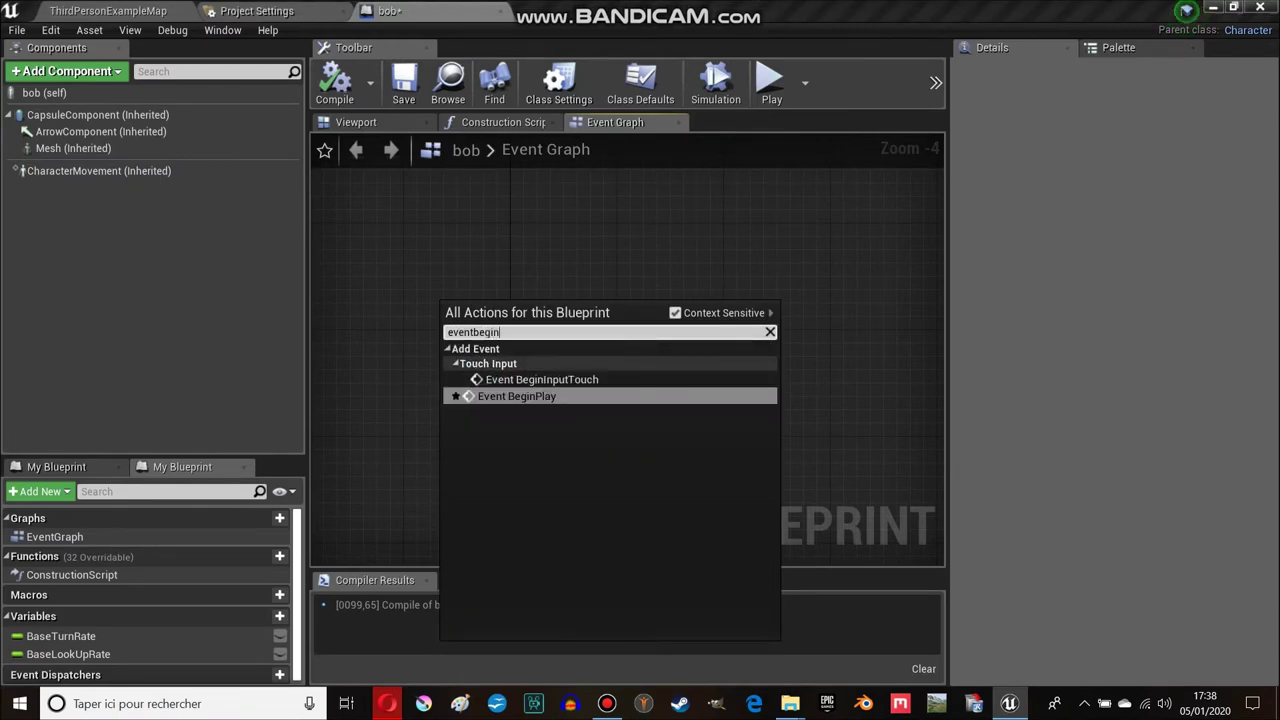
pyautogui.click(517, 396)
pyautogui.scroll(3, 487, 330)
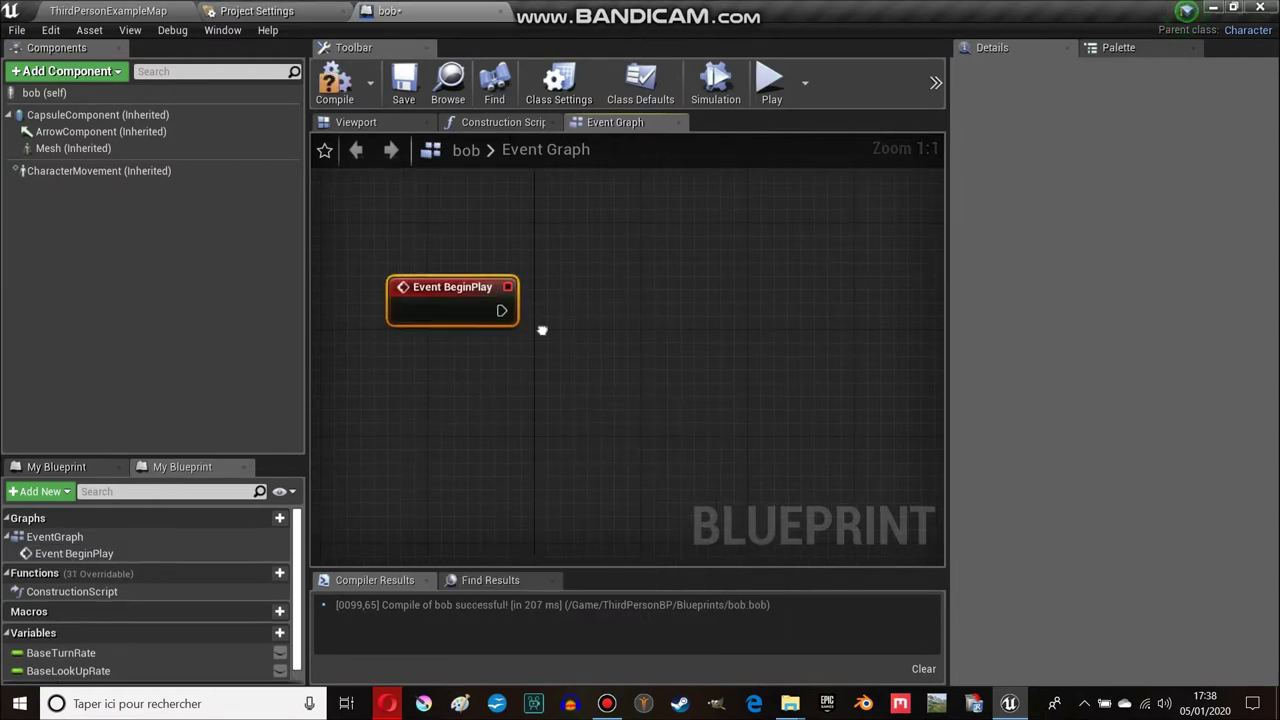
pyautogui.moveTo(487, 330); pyautogui.dragTo(431, 266, button='right')
# Wire a Simple Move to Location node after Event BeginPlay's execution pin.
pyautogui.rightClick(572, 388)
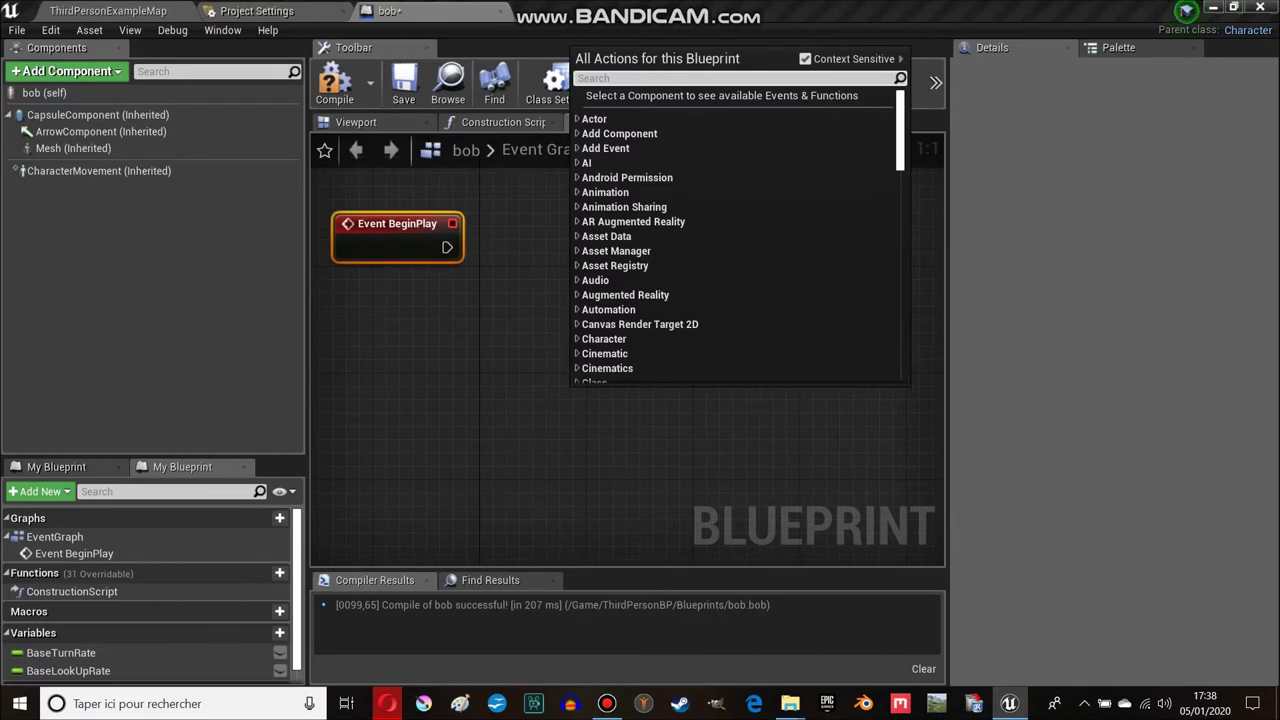
pyautogui.press('Escape')
pyautogui.moveTo(445, 247)
pyautogui.mouseDown()
pyautogui.moveTo(468, 260)
pyautogui.moveTo(740, 245)
pyautogui.mouseUp()
pyautogui.write('s')
pyautogui.press('BackSpace')
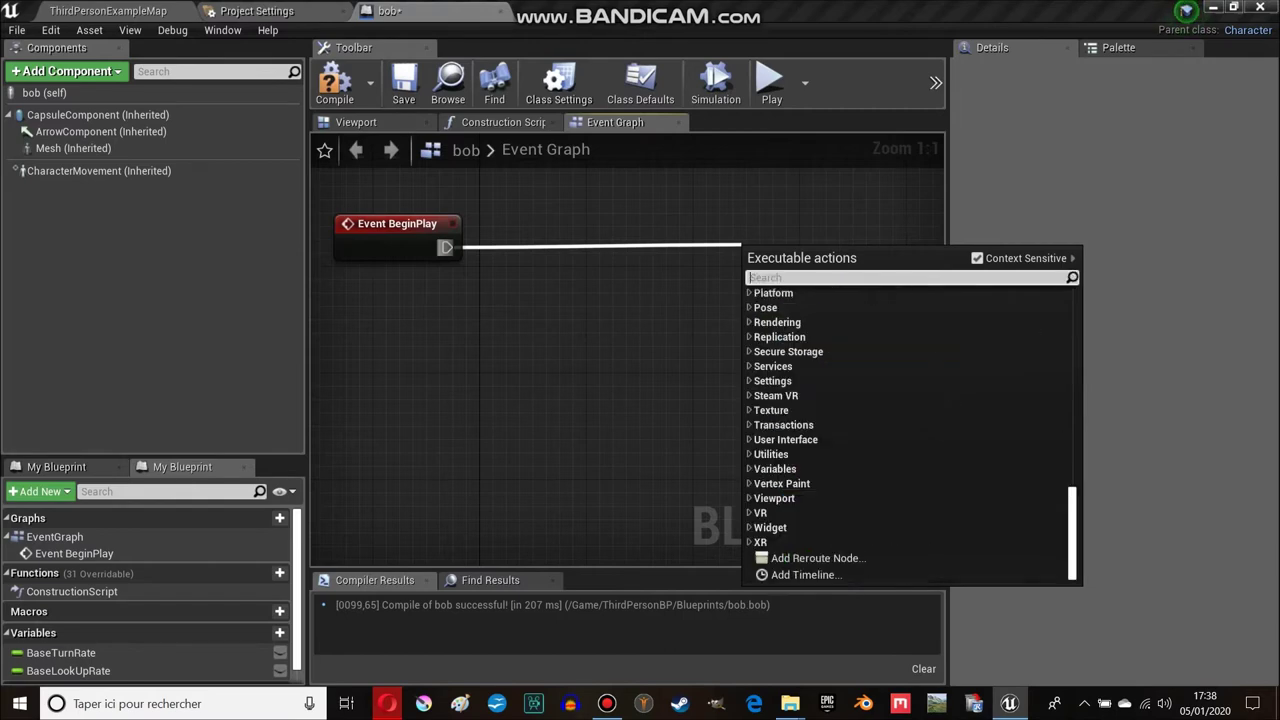
pyautogui.write('moveto')
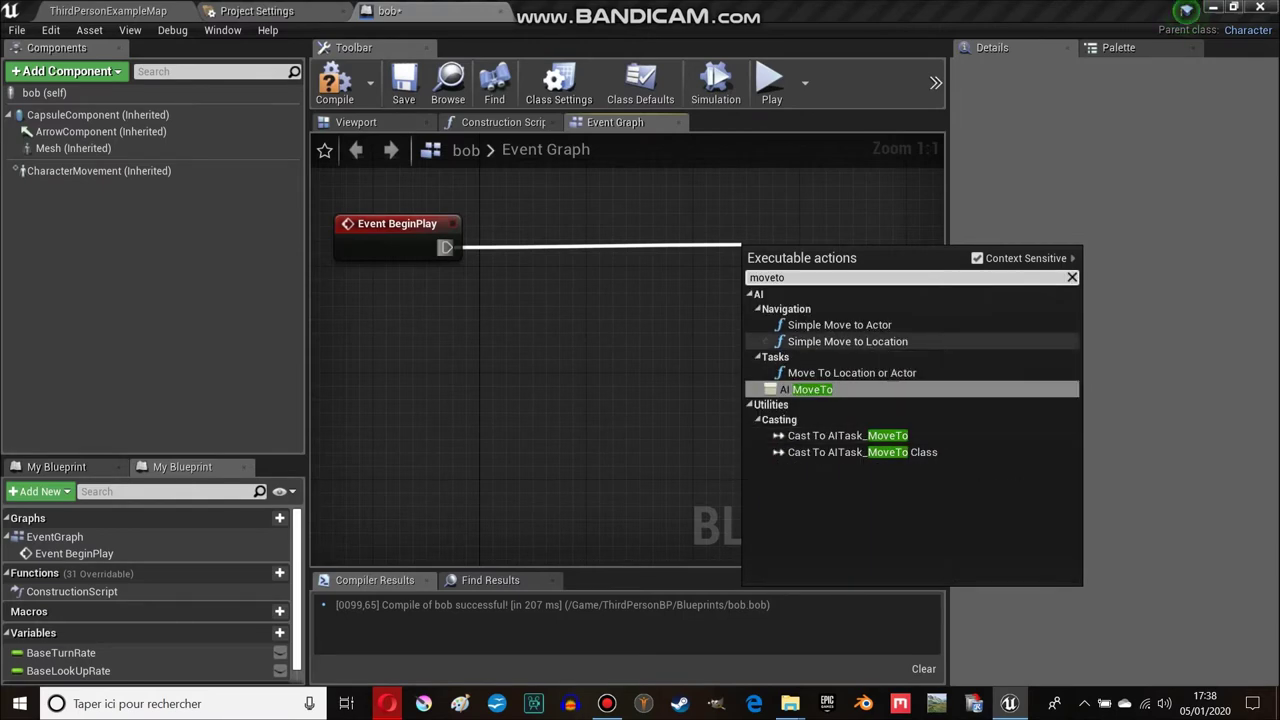
pyautogui.click(848, 341)
pyautogui.moveTo(800, 249); pyautogui.dragTo(869, 224)
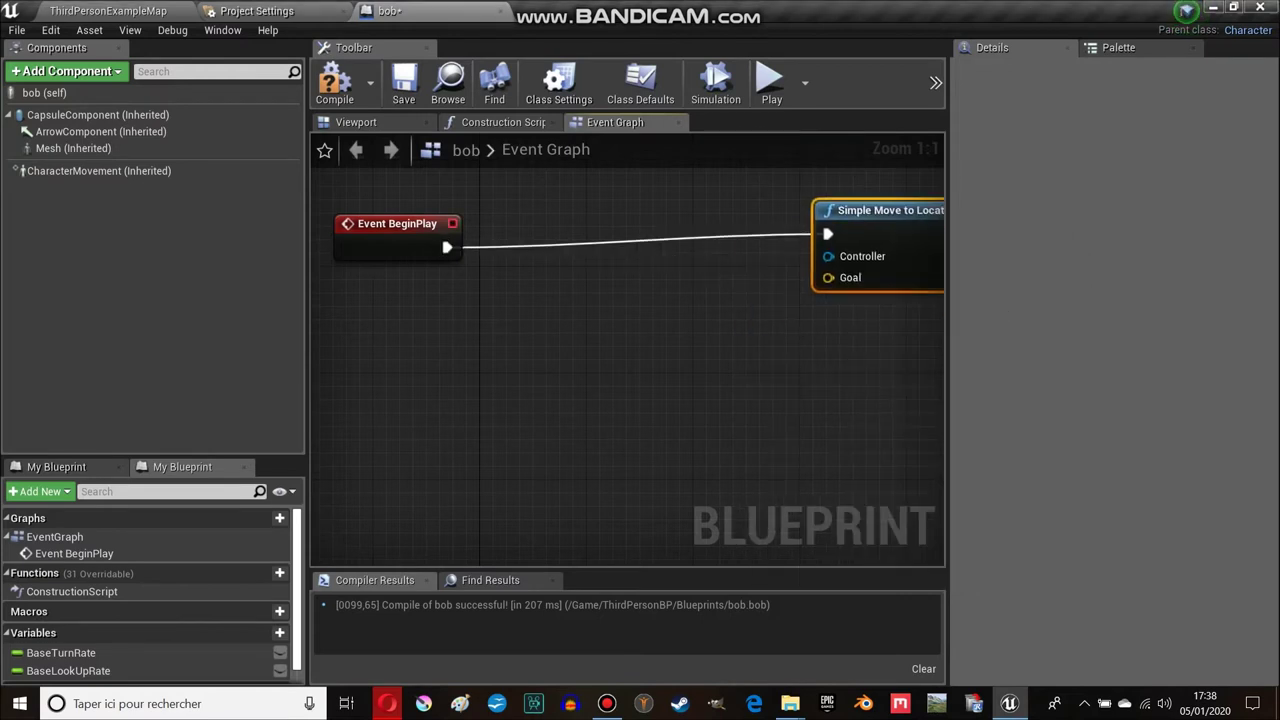
# Feed a Get AIController node, with a Self reference as Controlled Actor, into the Controller input.
pyautogui.moveTo(828, 269)
pyautogui.mouseDown()
pyautogui.moveTo(833, 279)
pyautogui.moveTo(676, 388)
pyautogui.mouseUp()
pyautogui.write('ge')
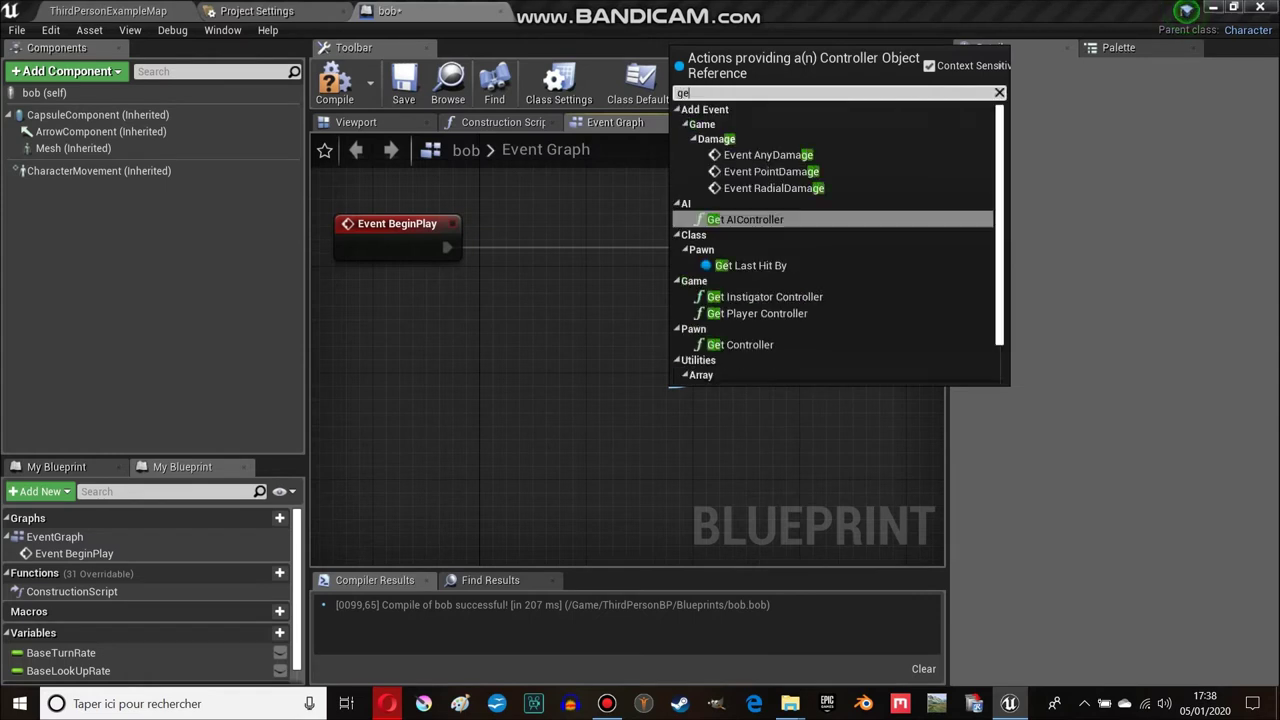
pyautogui.write('ta')
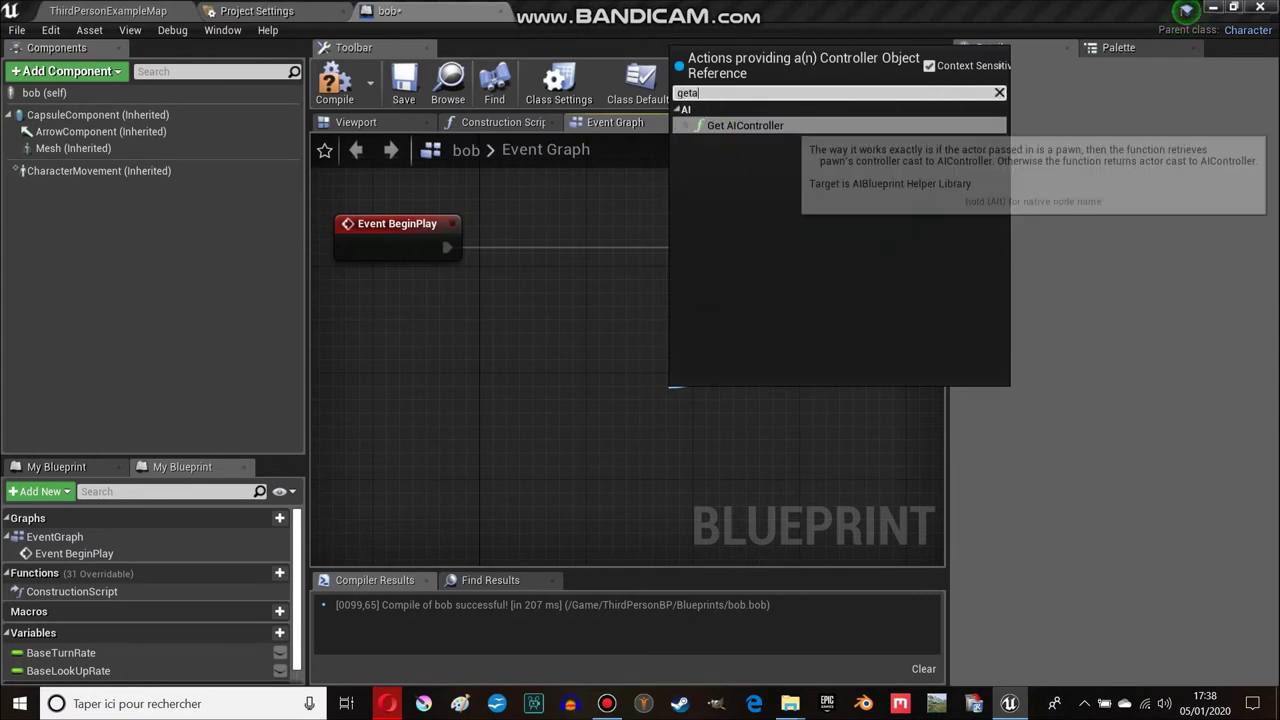
pyautogui.press('Return')
pyautogui.moveTo(681, 419); pyautogui.dragTo(486, 412)
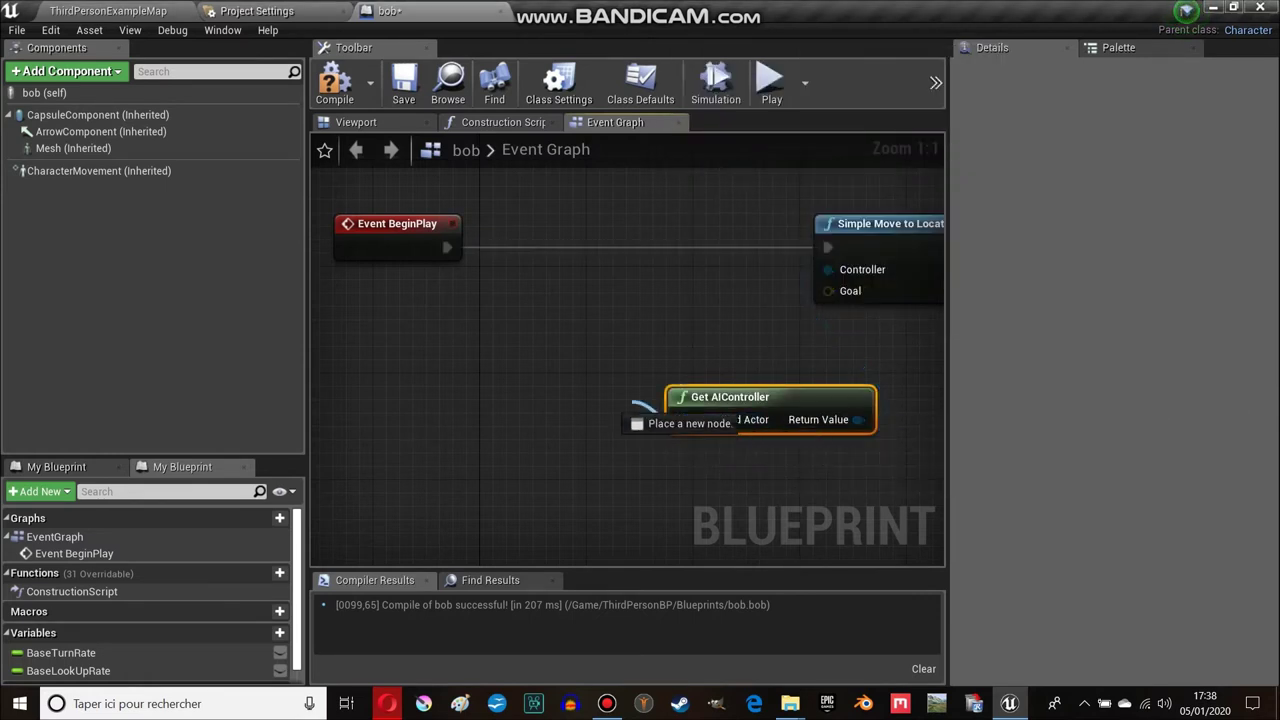
pyautogui.write('self')
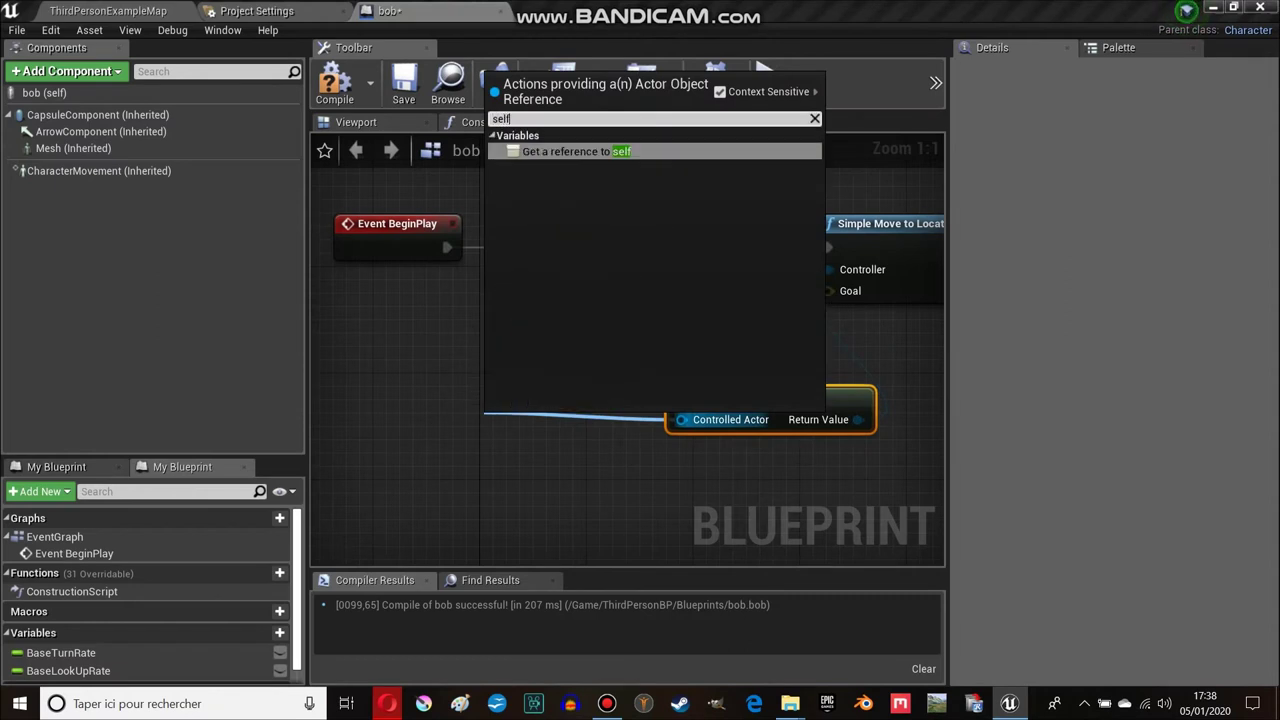
pyautogui.press('Return')
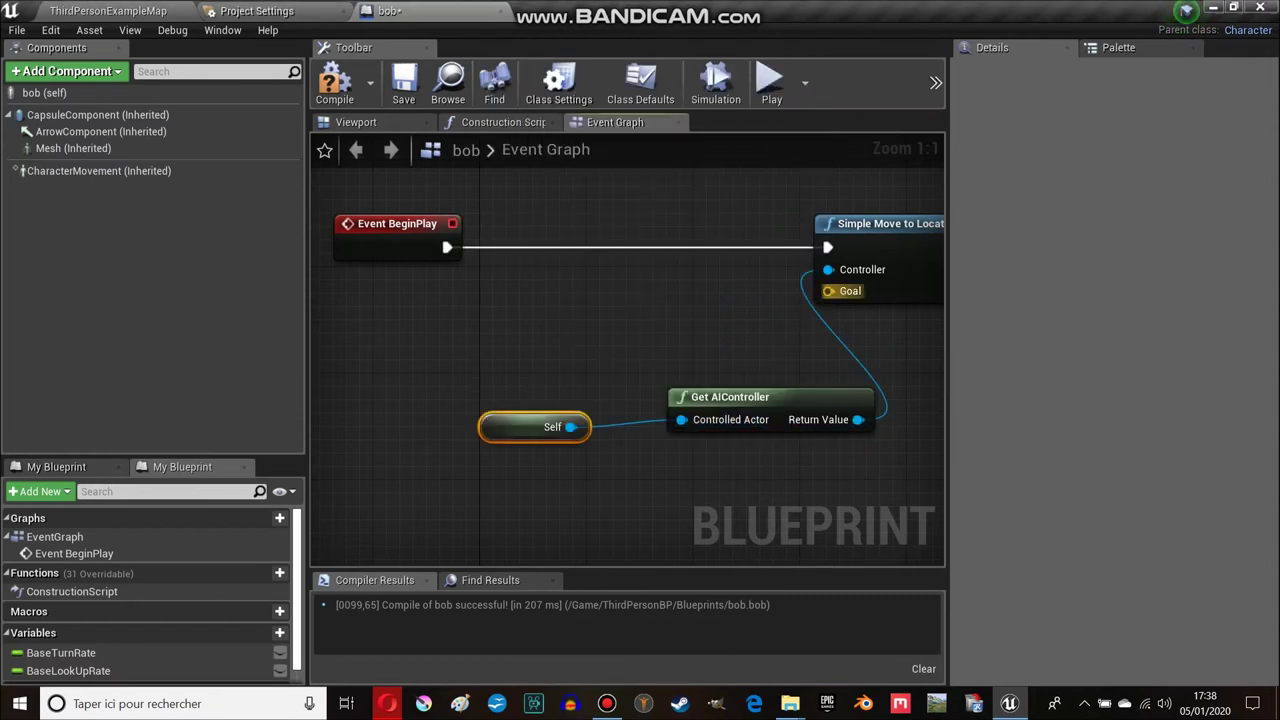
# Rearrange the graph view to expose Simple Move to Location's Goal input.
pyautogui.moveTo(545, 275); pyautogui.dragTo(856, 365)
pyautogui.moveTo(856, 365); pyautogui.dragTo(603, 278, button='right')
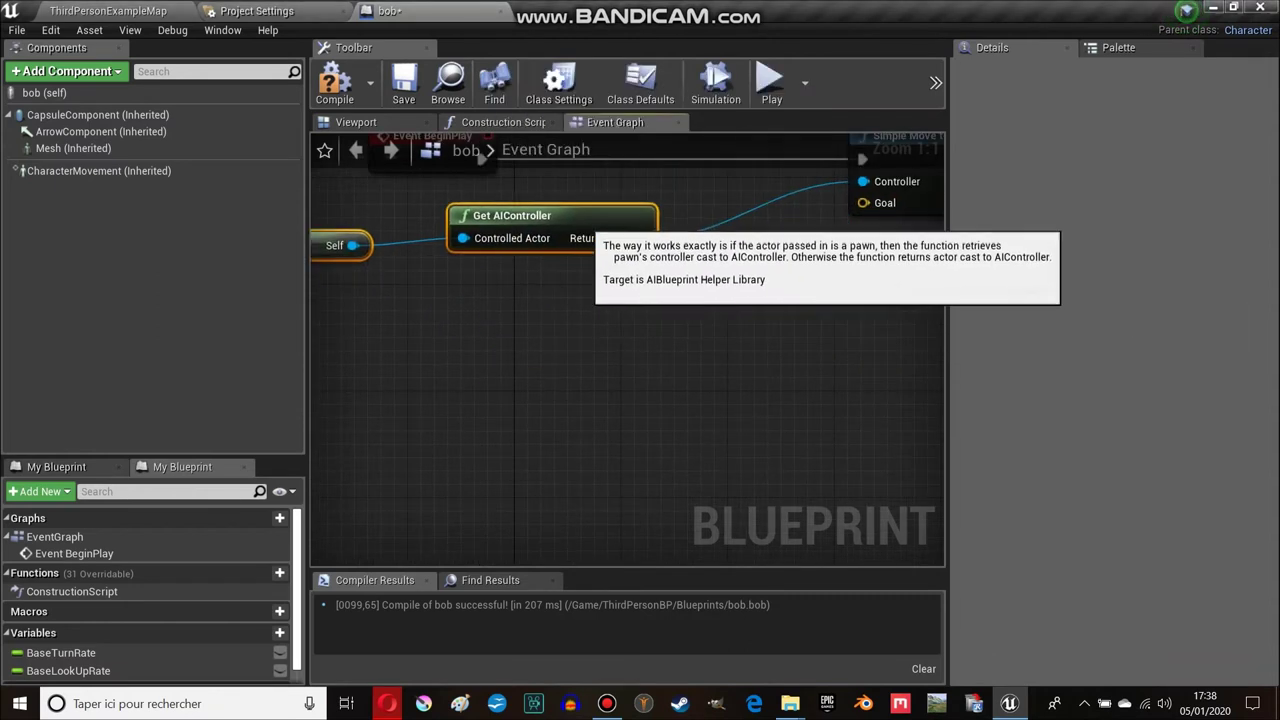
pyautogui.moveTo(731, 266); pyautogui.dragTo(711, 315, button='right')
pyautogui.moveTo(823, 289); pyautogui.dragTo(726, 438)
# Add an unwired Get Player Pawn node to bob's graph, searched as 'getplayer'.
pyautogui.write('ge')
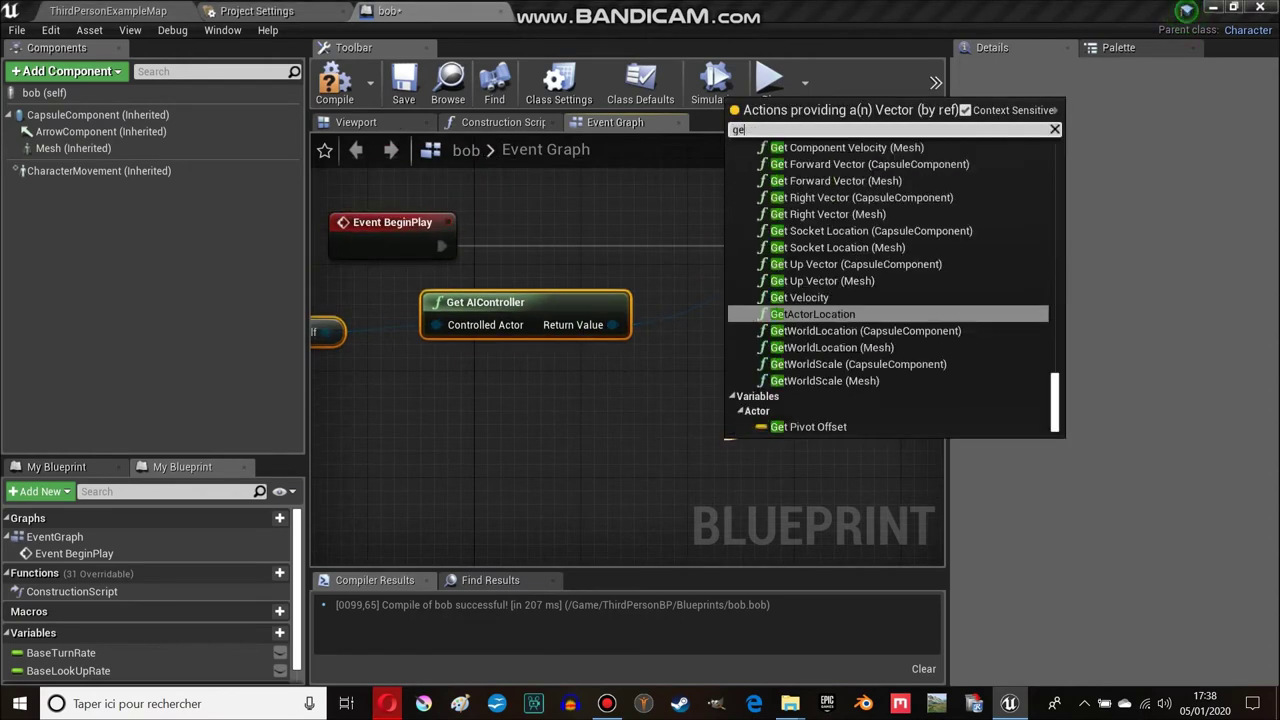
pyautogui.press('Escape')
pyautogui.moveTo(440, 215); pyautogui.dragTo(565, 200, button='right')
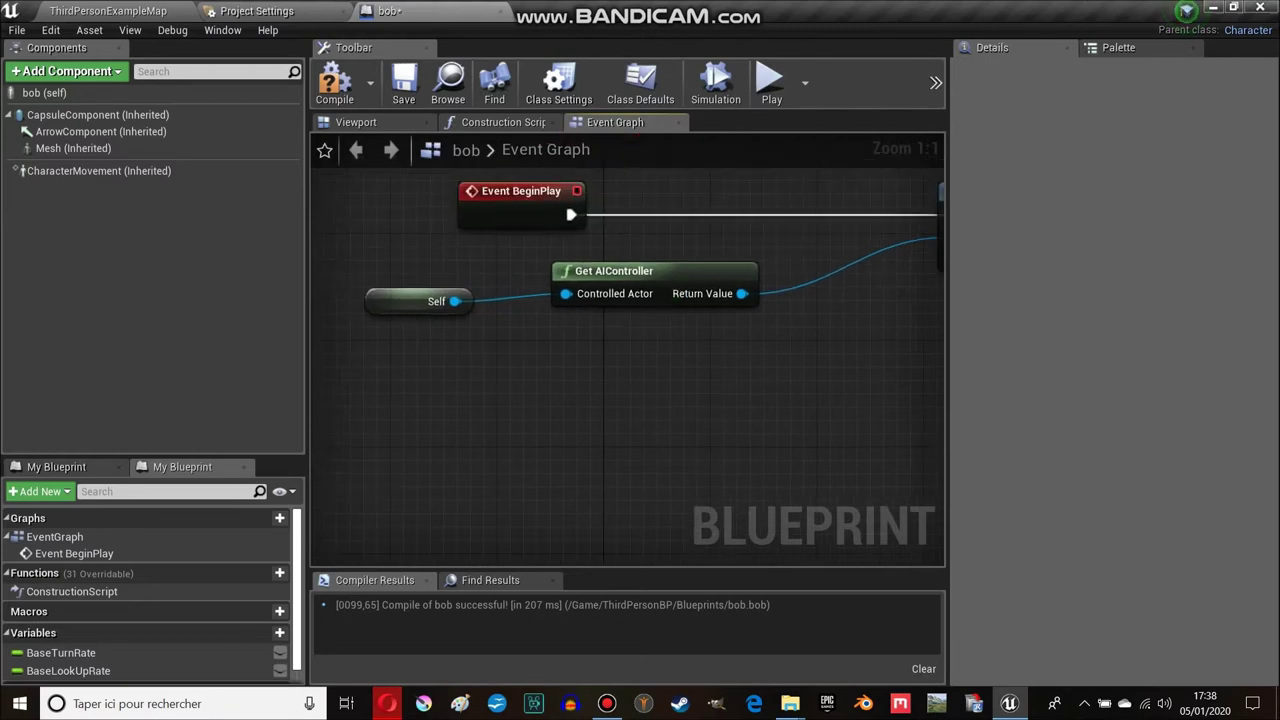
pyautogui.rightClick(565, 200)
pyautogui.write('g')
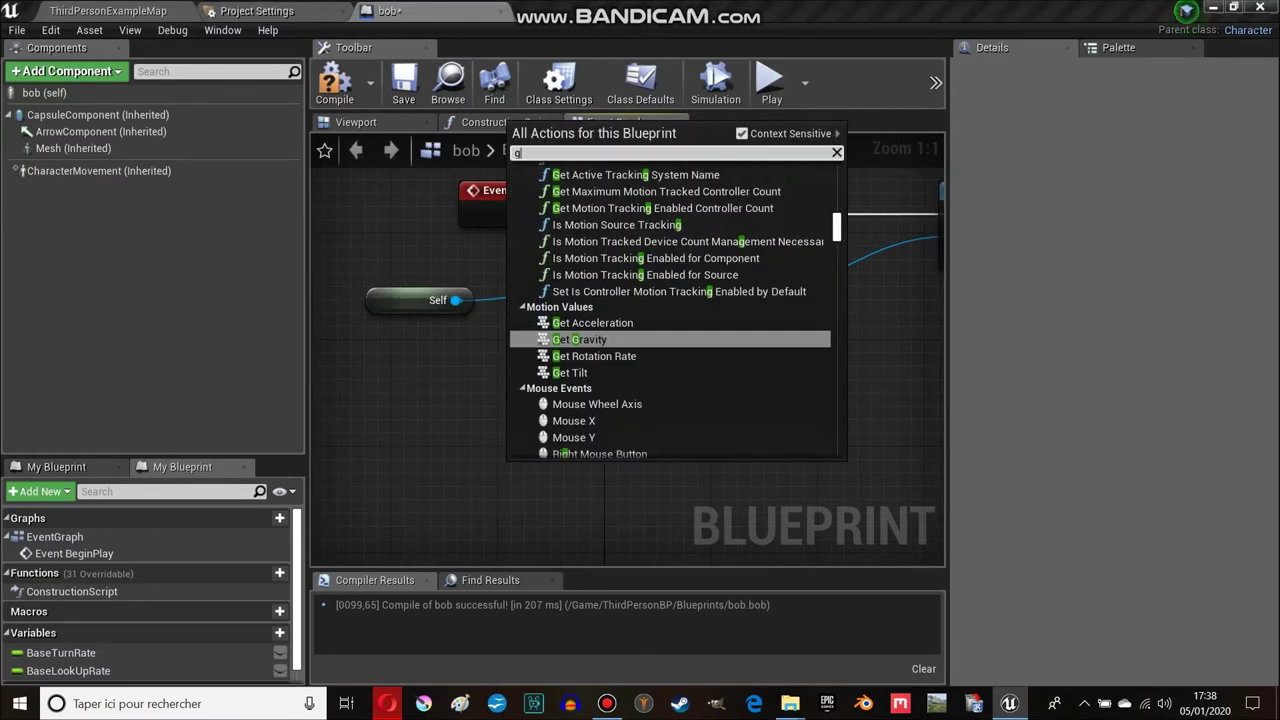
pyautogui.press('Escape')
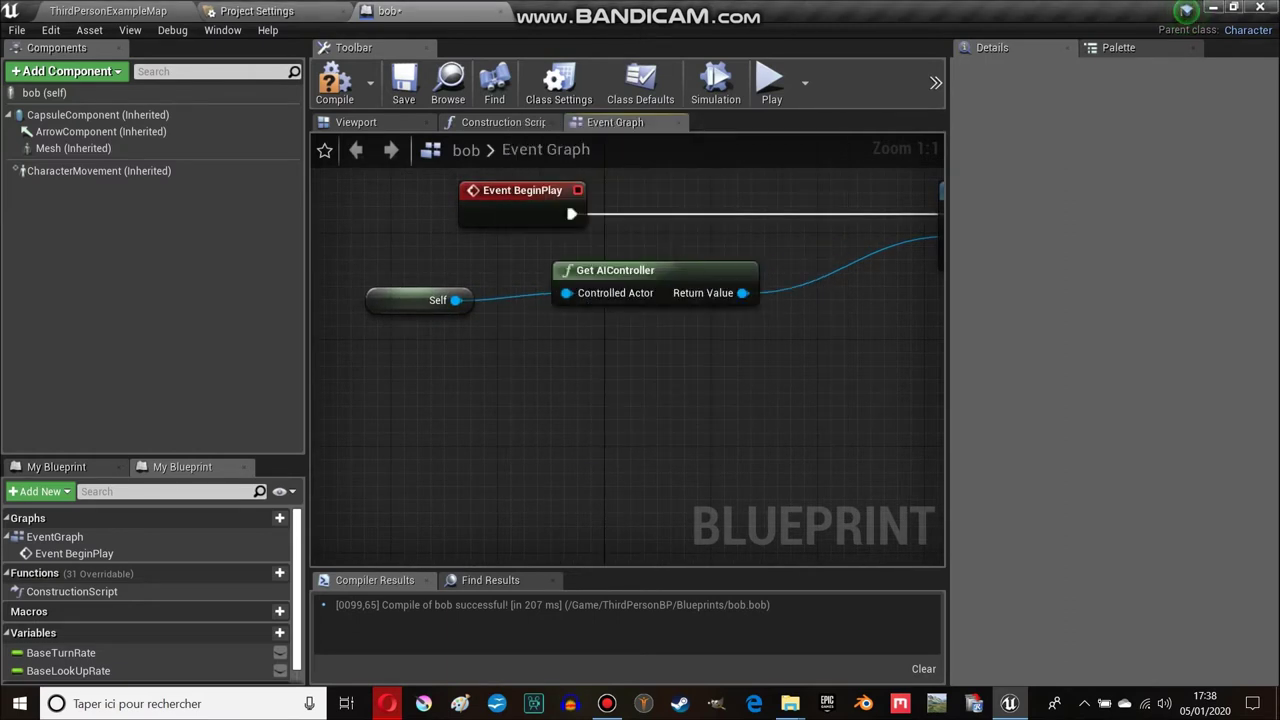
pyautogui.moveTo(565, 199); pyautogui.dragTo(499, 203, button='right')
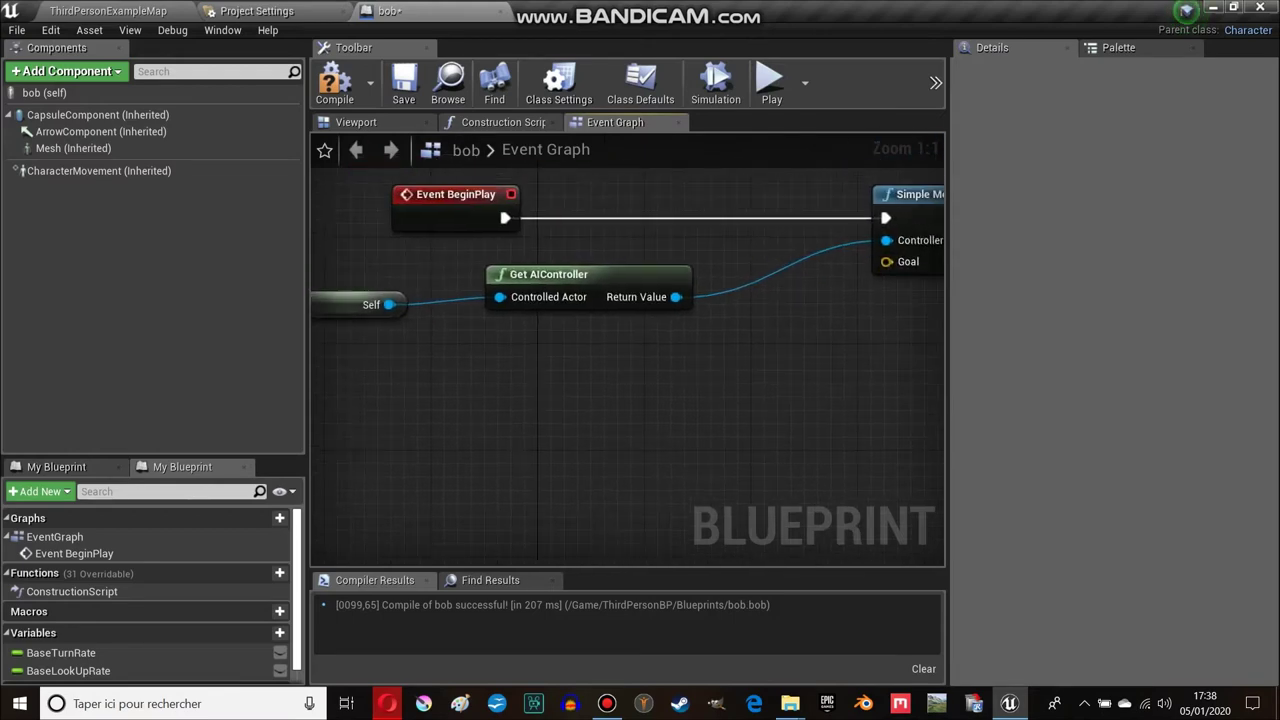
pyautogui.rightClick(499, 203)
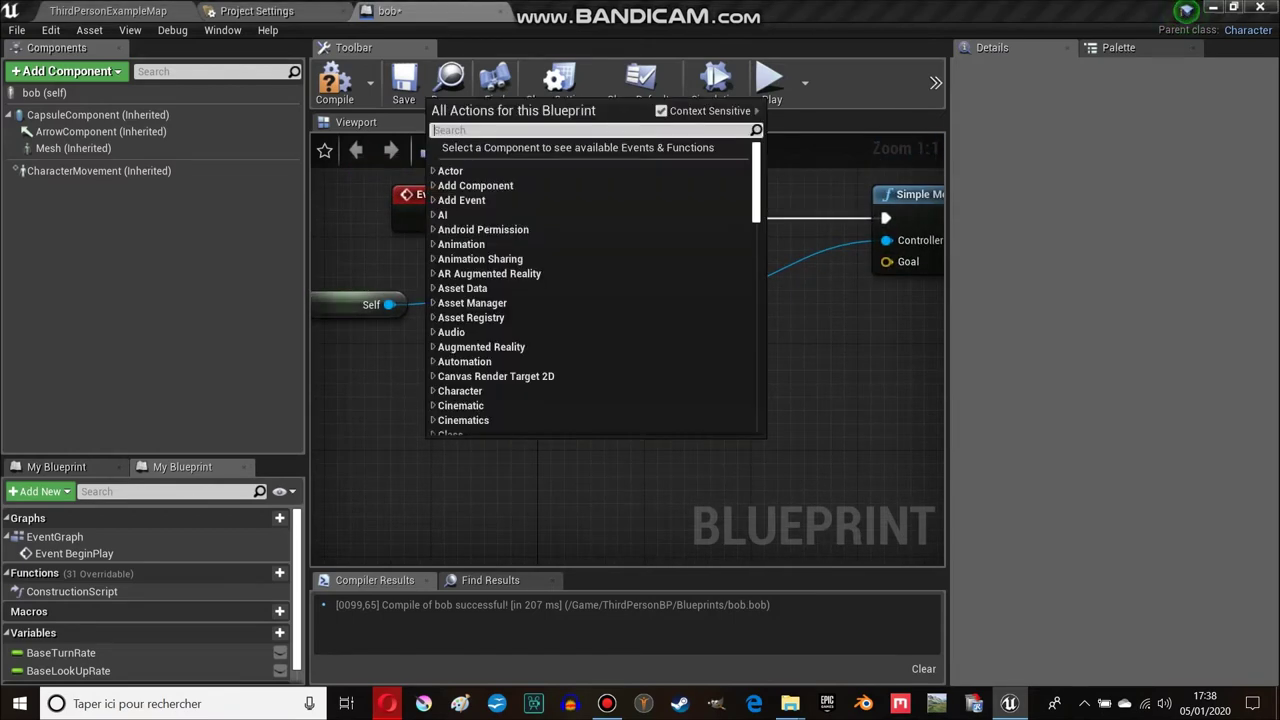
pyautogui.write('getplayer')
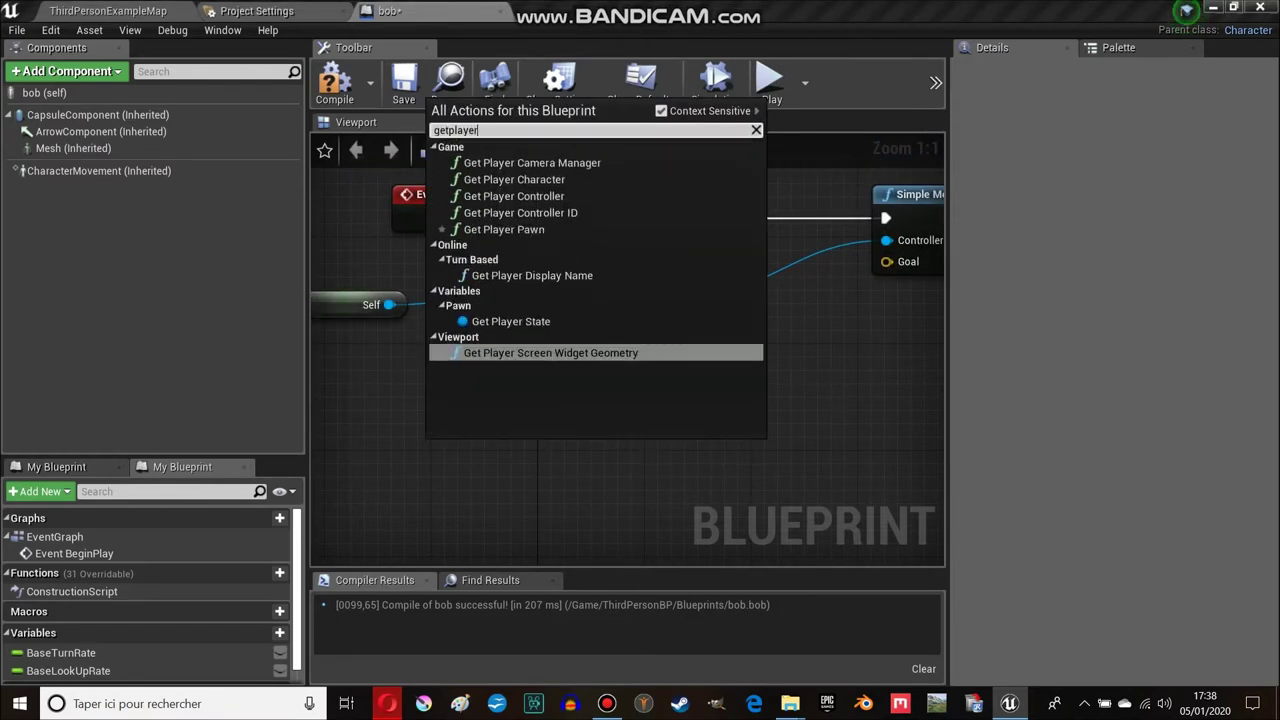
pyautogui.click(504, 229)
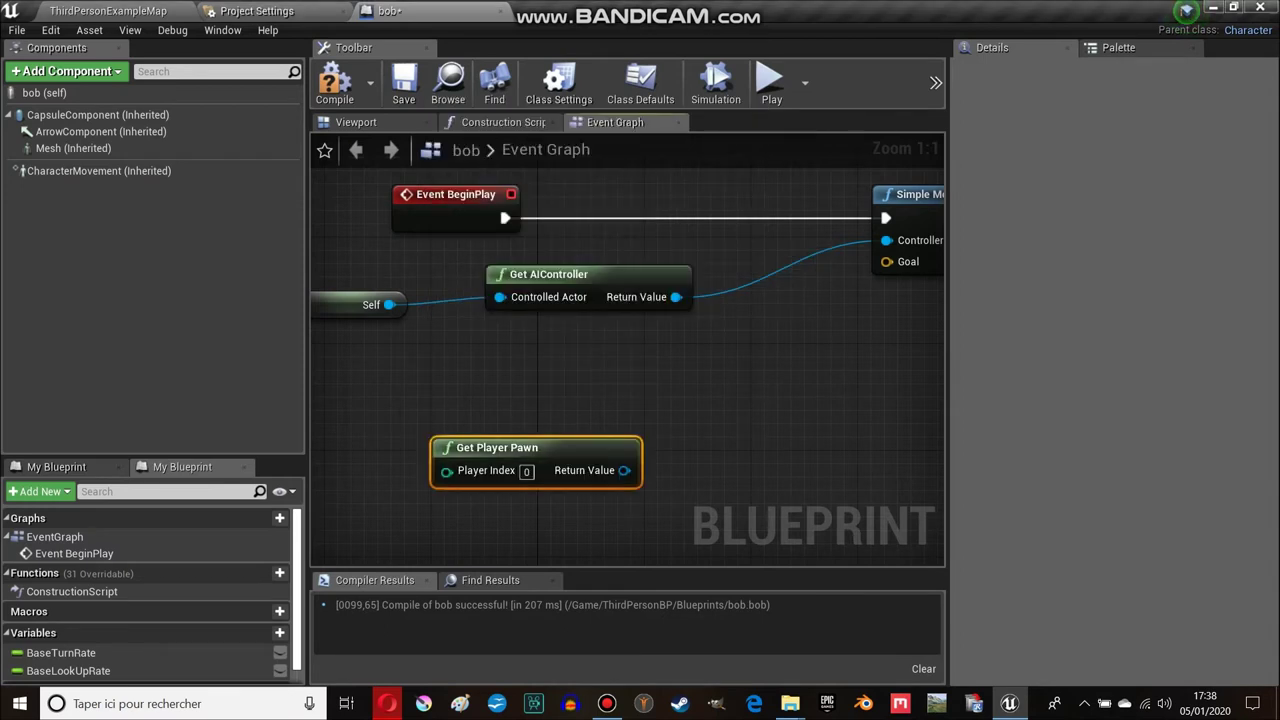
# Add a GetActorLocation node fed by Get Player Pawn's Return Value.
pyautogui.moveTo(630, 478)
pyautogui.mouseDown()
pyautogui.moveTo(768, 376)
pyautogui.moveTo(692, 448)
pyautogui.mouseUp()
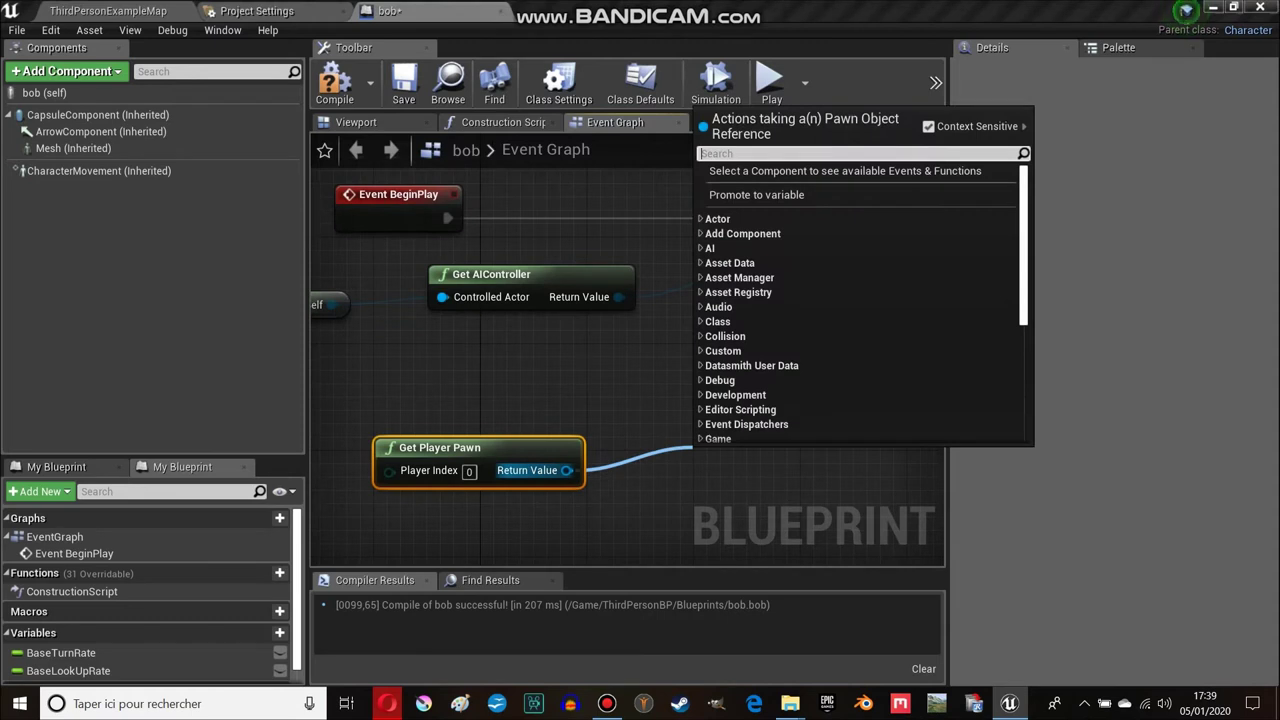
pyautogui.write('get')
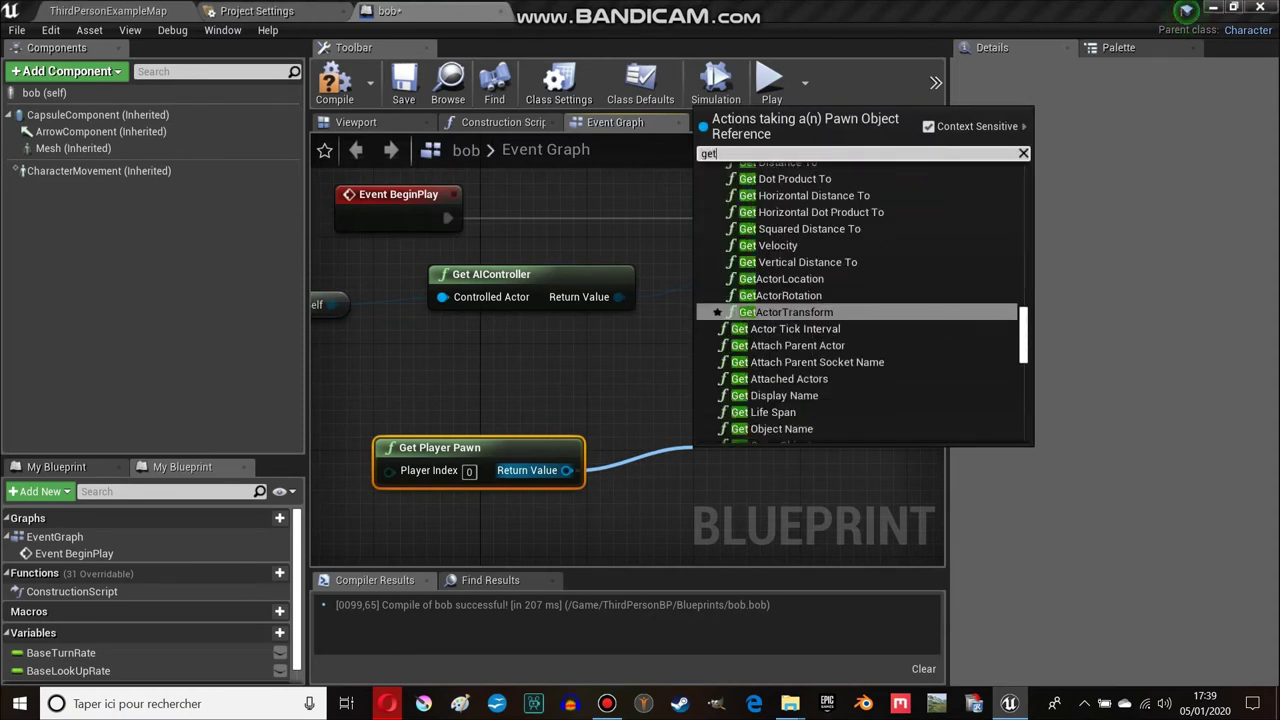
pyautogui.write('pl')
pyautogui.press('BackSpace')
pyautogui.press('BackSpace')
pyautogui.press('BackSpace')
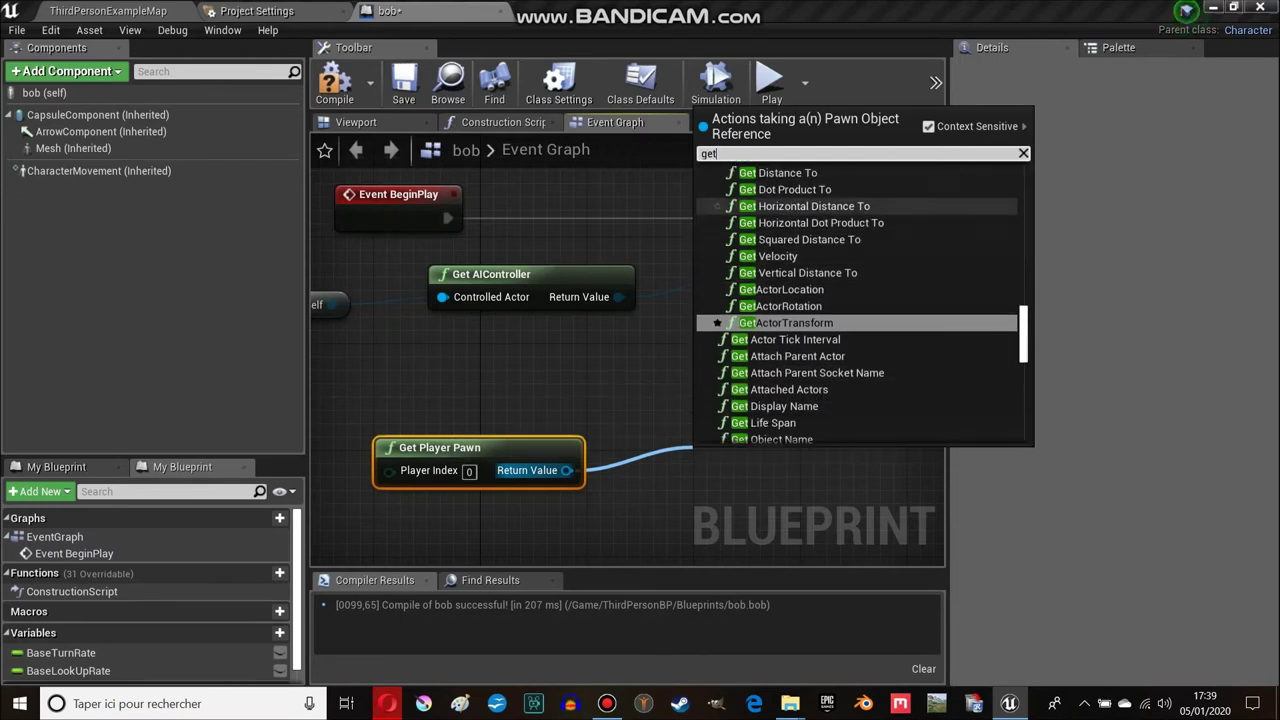
pyautogui.scroll(-1, 810, 206)
pyautogui.scroll(1, 810, 306)
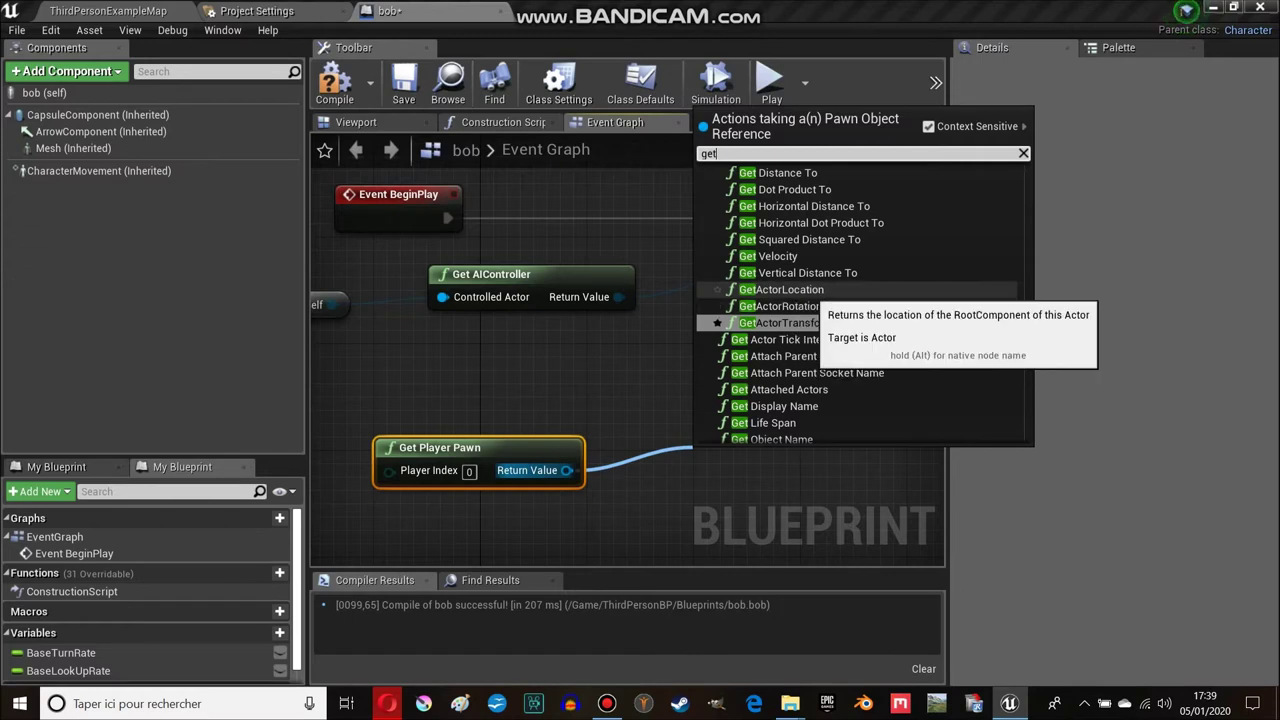
pyautogui.click(782, 289)
pyautogui.moveTo(712, 462); pyautogui.dragTo(700, 422)
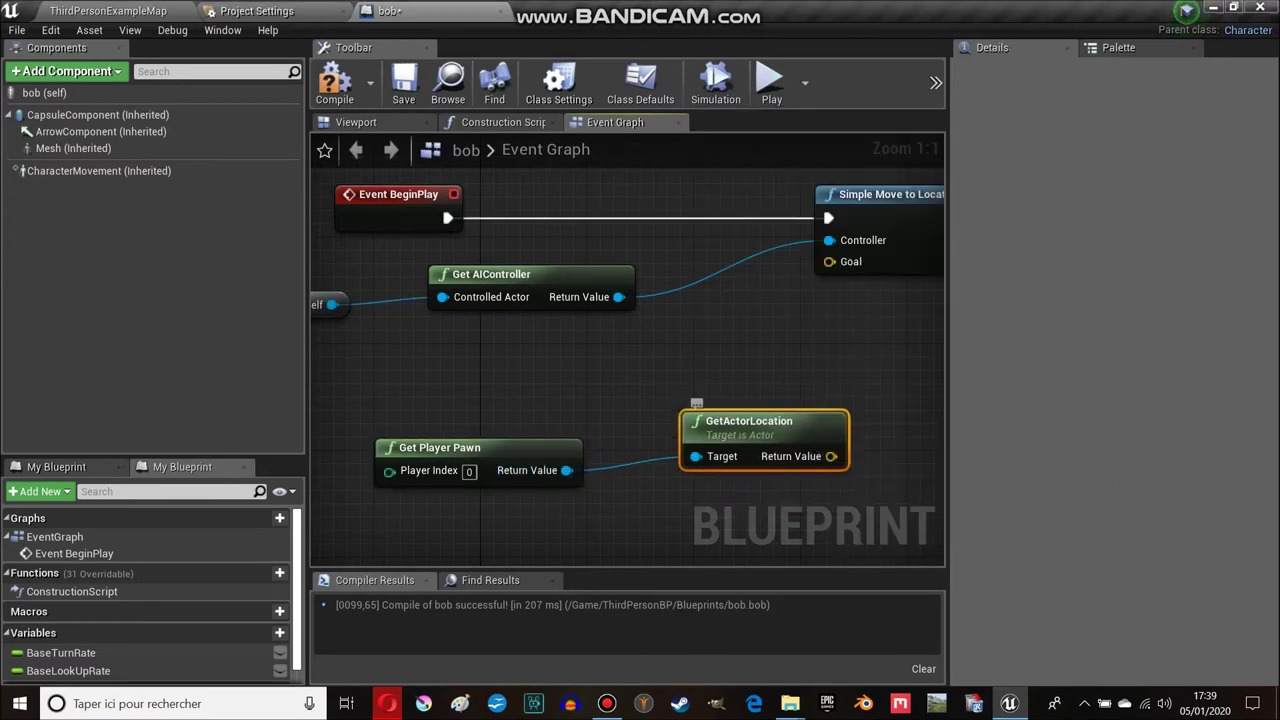
pyautogui.moveTo(697, 404); pyautogui.dragTo(571, 410, button='right')
# Connect GetActorLocation's Return Value to Simple Move to Location's Goal pin.
pyautogui.moveTo(706, 463)
pyautogui.mouseDown()
pyautogui.moveTo(778, 455)
pyautogui.moveTo(714, 272)
pyautogui.mouseUp()
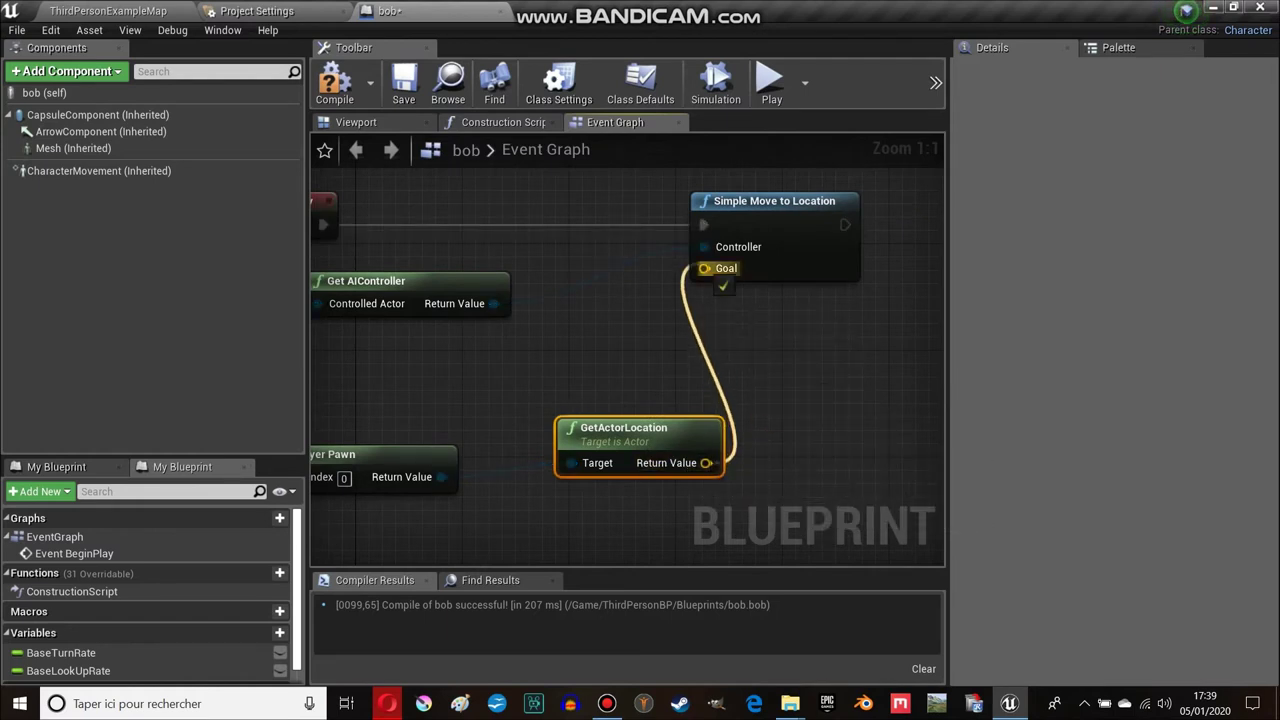
pyautogui.moveTo(714, 272); pyautogui.dragTo(712, 270)
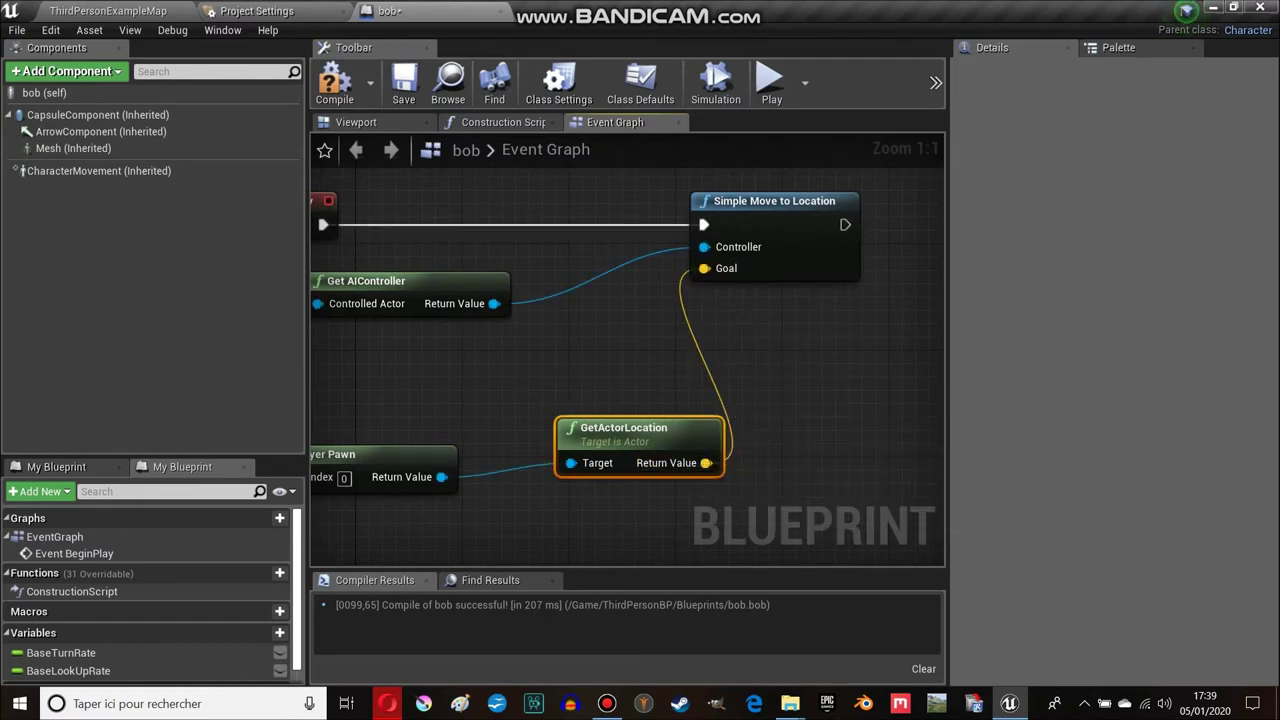
pyautogui.moveTo(624, 428); pyautogui.dragTo(597, 455)
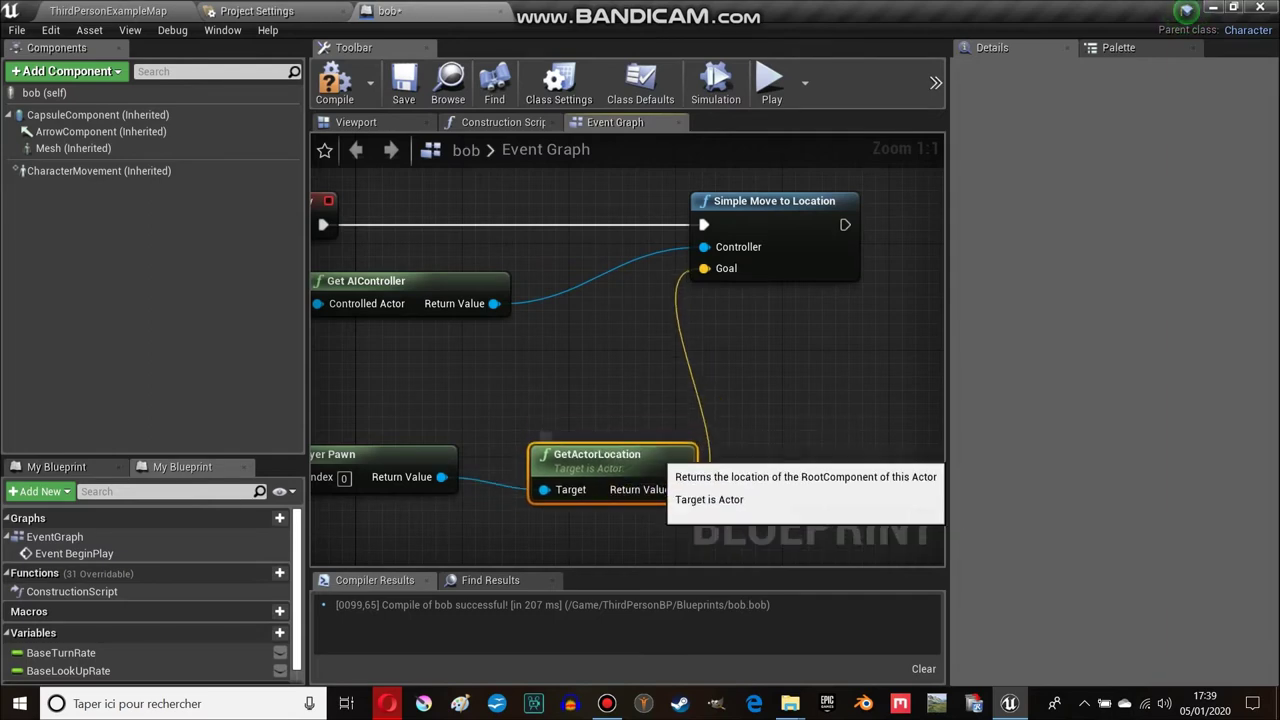
pyautogui.scroll(-1, 835, 250)
pyautogui.scroll(-1, 835, 250)
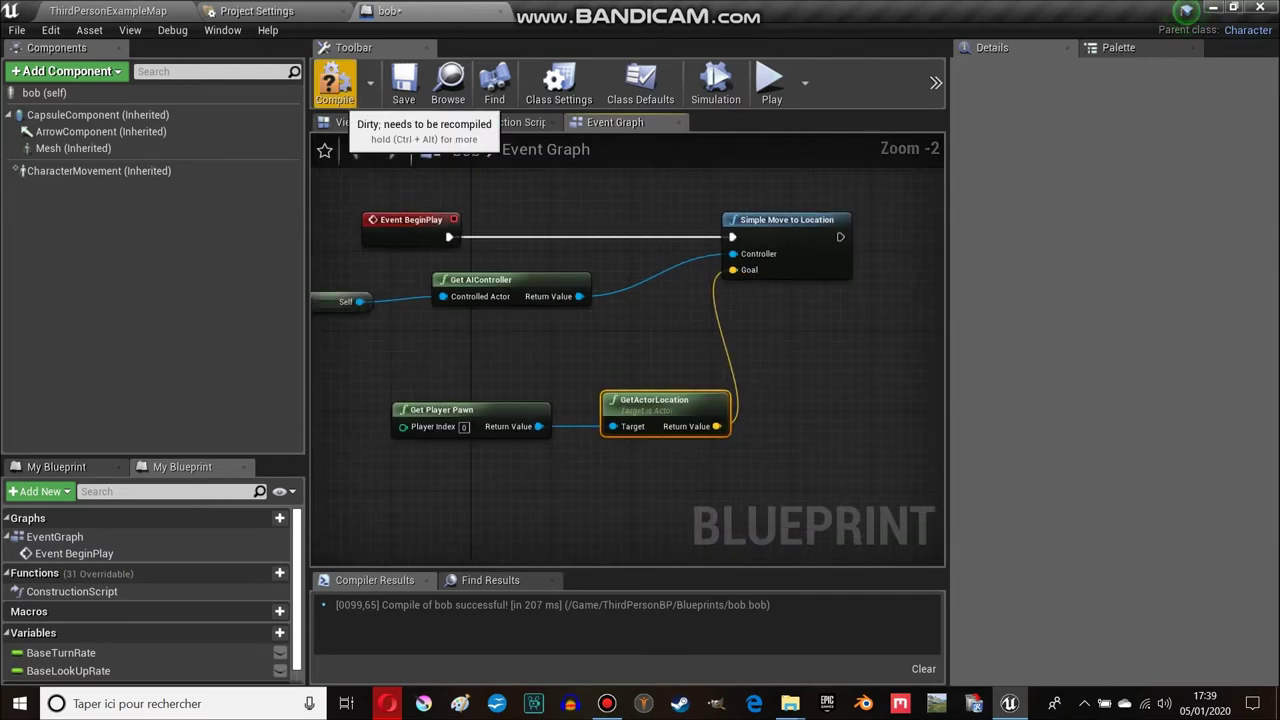
# Place bob in the ThirdPersonExampleMap level and delete the ThirdPersonCharacter.
pyautogui.click(108, 10)
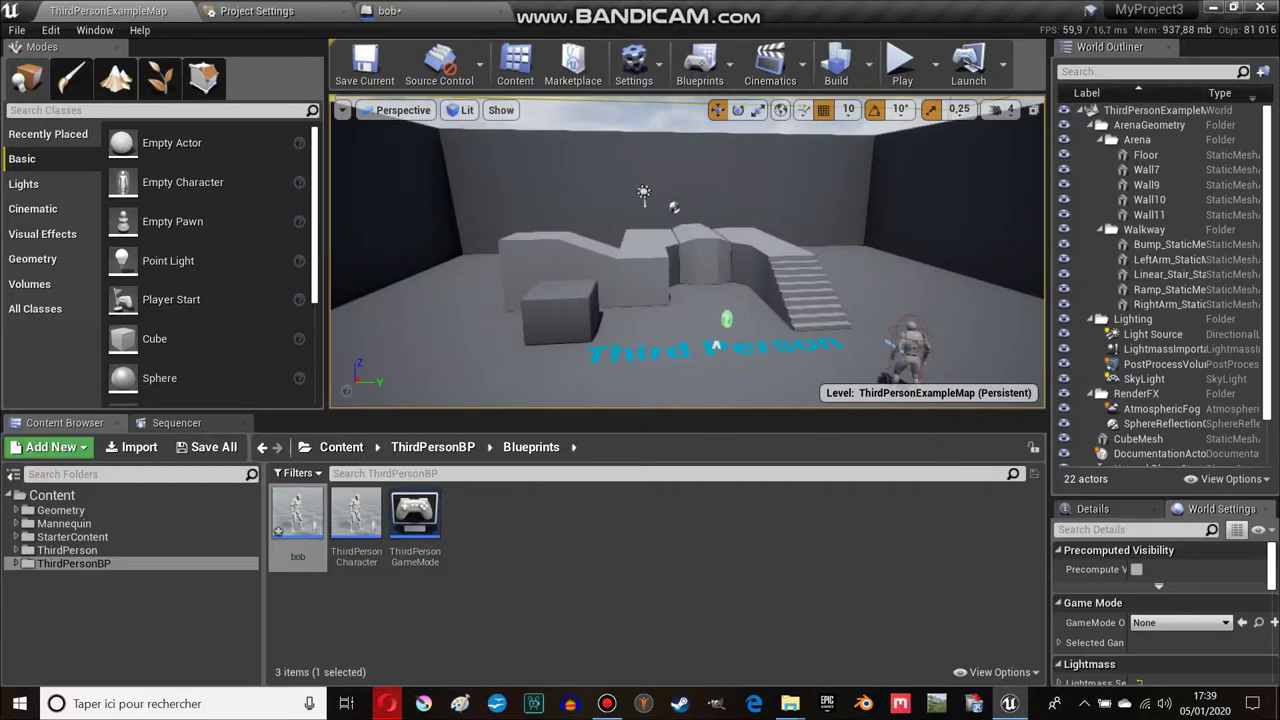
pyautogui.moveTo(690, 250); pyautogui.dragTo(690, 300, button='right')
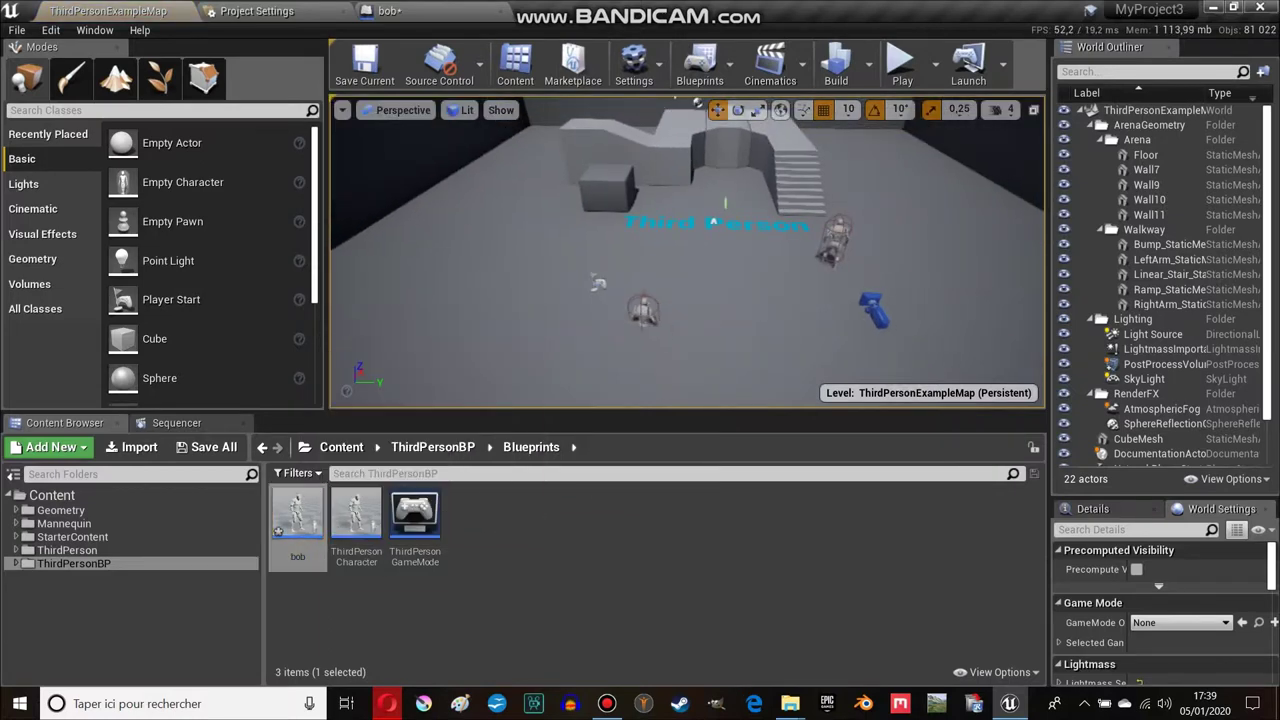
pyautogui.moveTo(297, 515); pyautogui.dragTo(640, 290)
pyautogui.moveTo(690, 250)
pyautogui.mouseDown(button='right')
pyautogui.moveTo(640, 270)
pyautogui.moveTo(660, 270)
pyautogui.mouseUp(button='right')
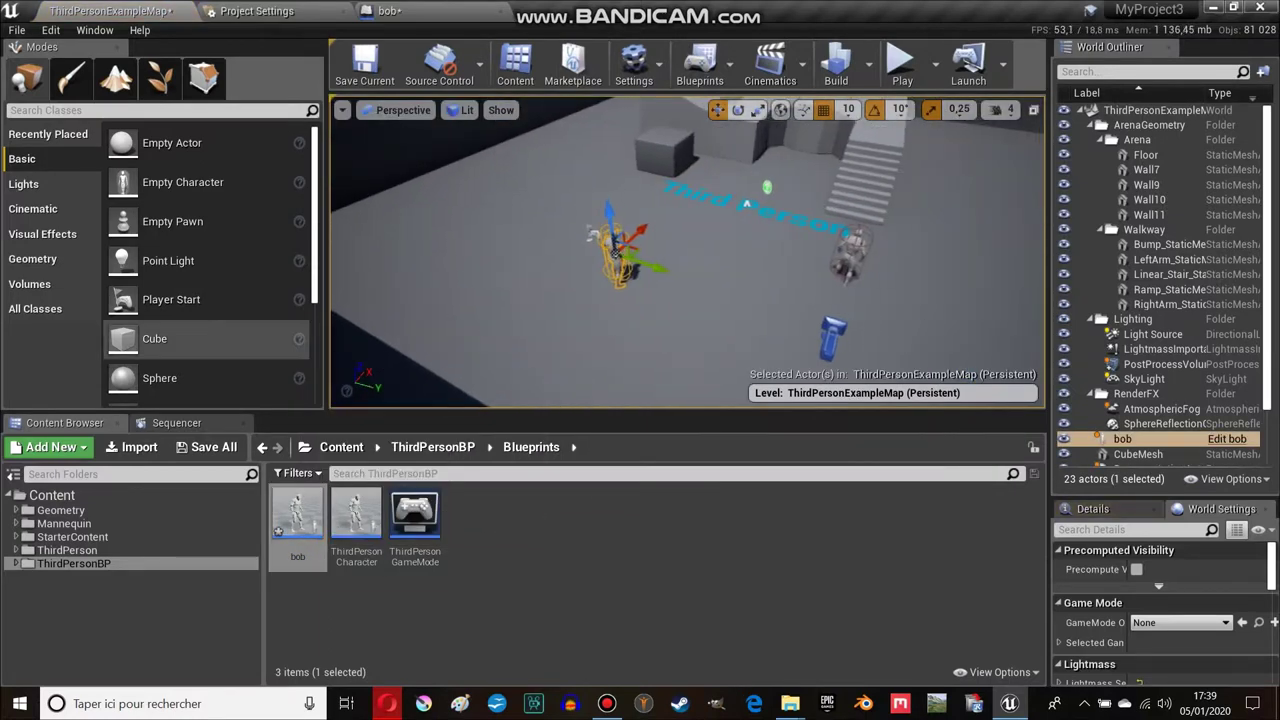
pyautogui.click(848, 245)
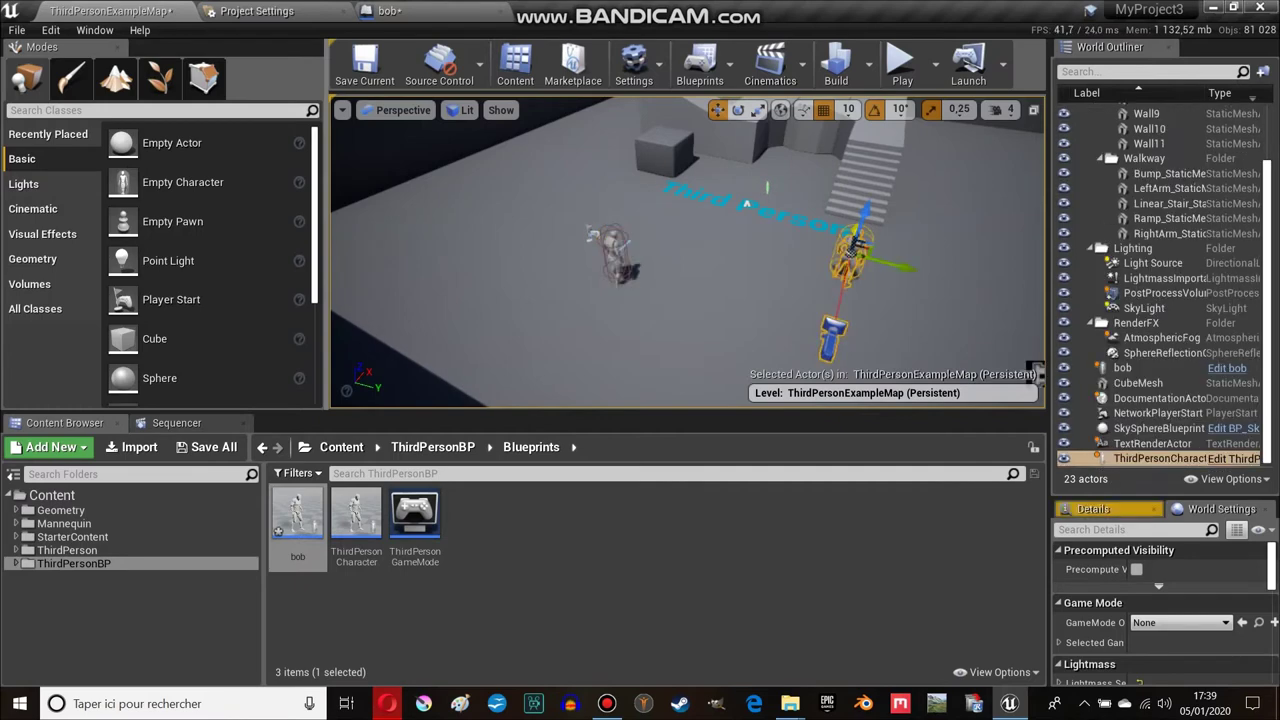
pyautogui.press('Delete')
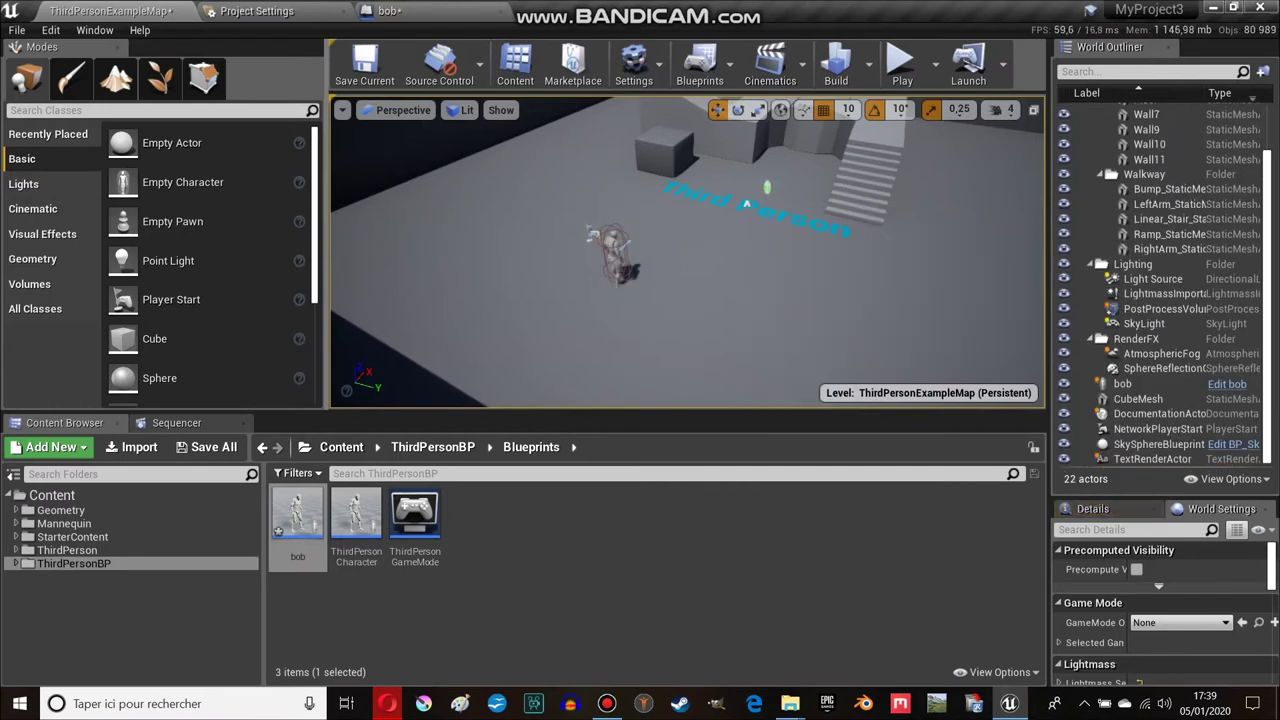
# Slide the NetworkPlayerStart along X away from bob and rotate it 180°.
pyautogui.click(600, 235)
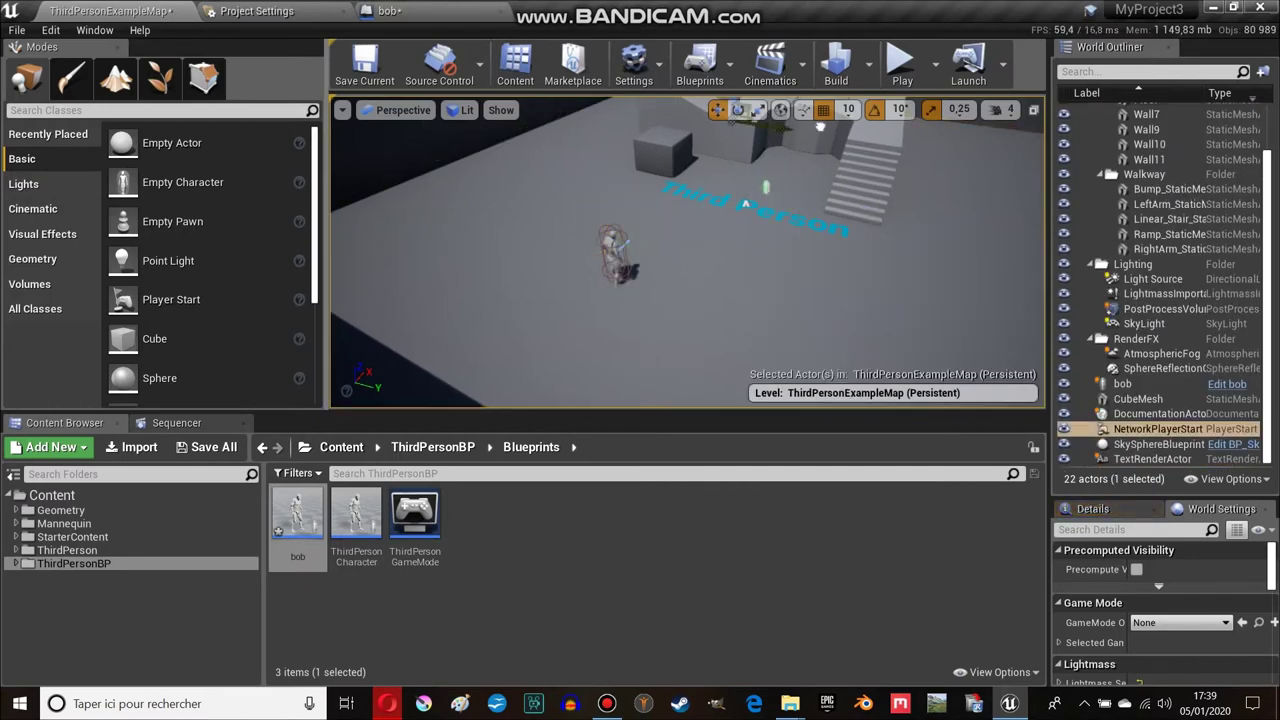
pyautogui.moveTo(938, 162); pyautogui.dragTo(1037, 187)
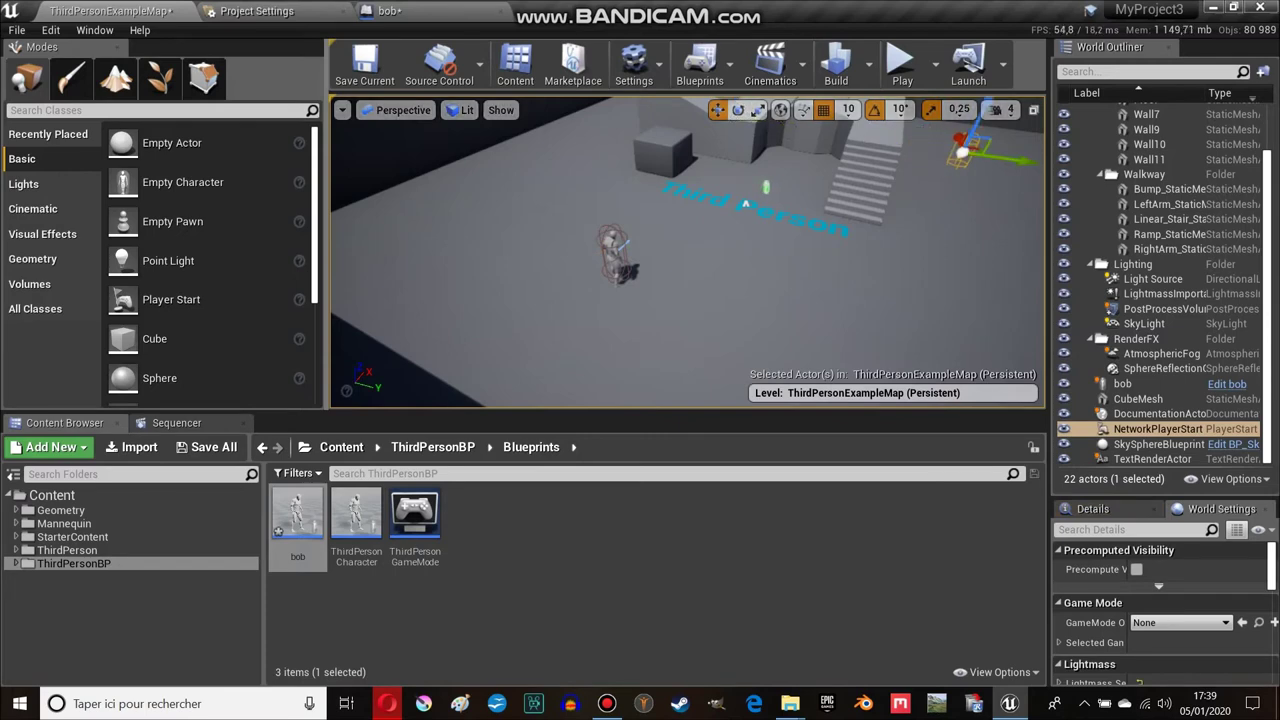
pyautogui.press('e')
pyautogui.moveTo(895, 160); pyautogui.dragTo(1005, 205)
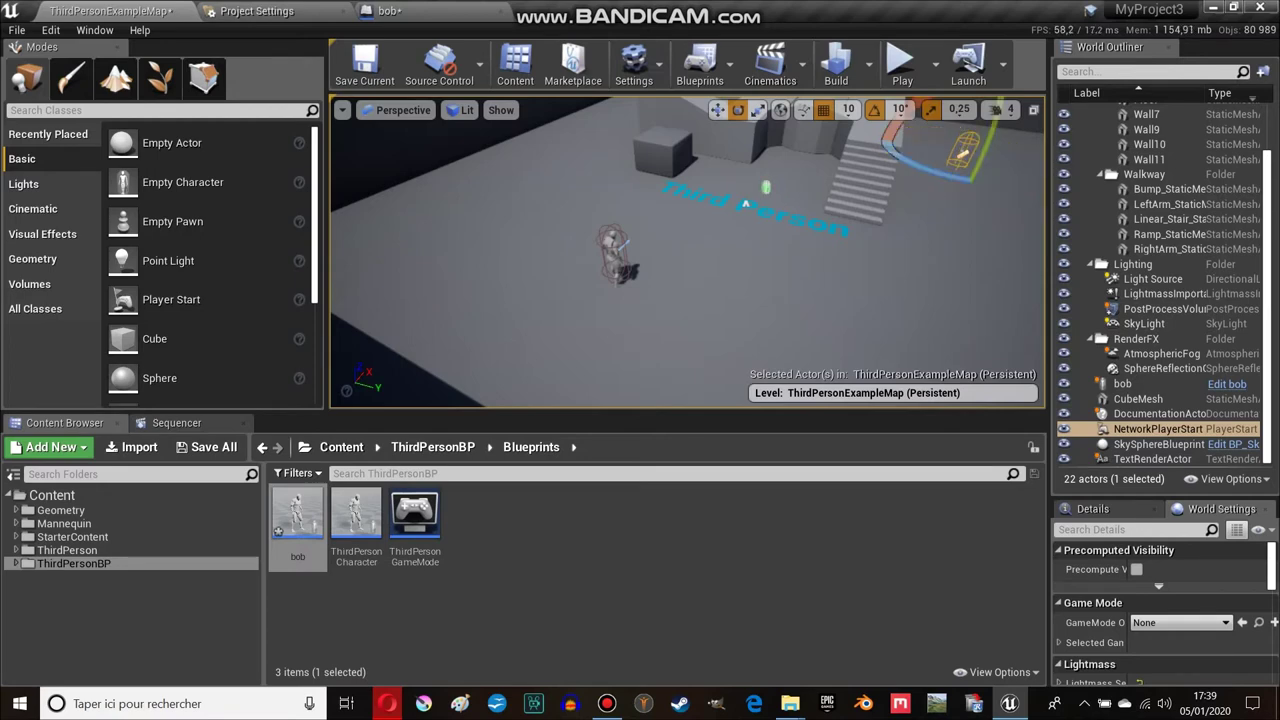
# Place a Nav Mesh Bounds Volume from the Volumes list into the level near bob.
pyautogui.click(29, 284)
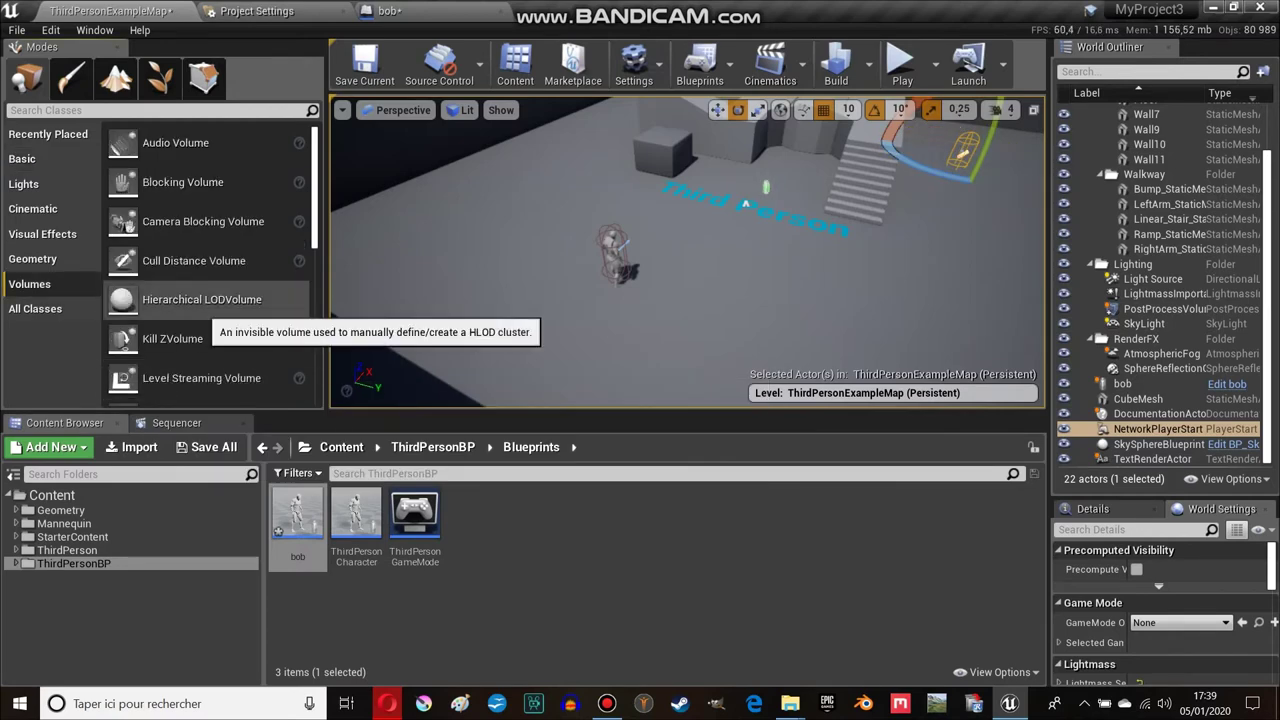
pyautogui.scroll(-2, 210, 305)
pyautogui.scroll(-1, 210, 305)
pyautogui.scroll(-4, 215, 290)
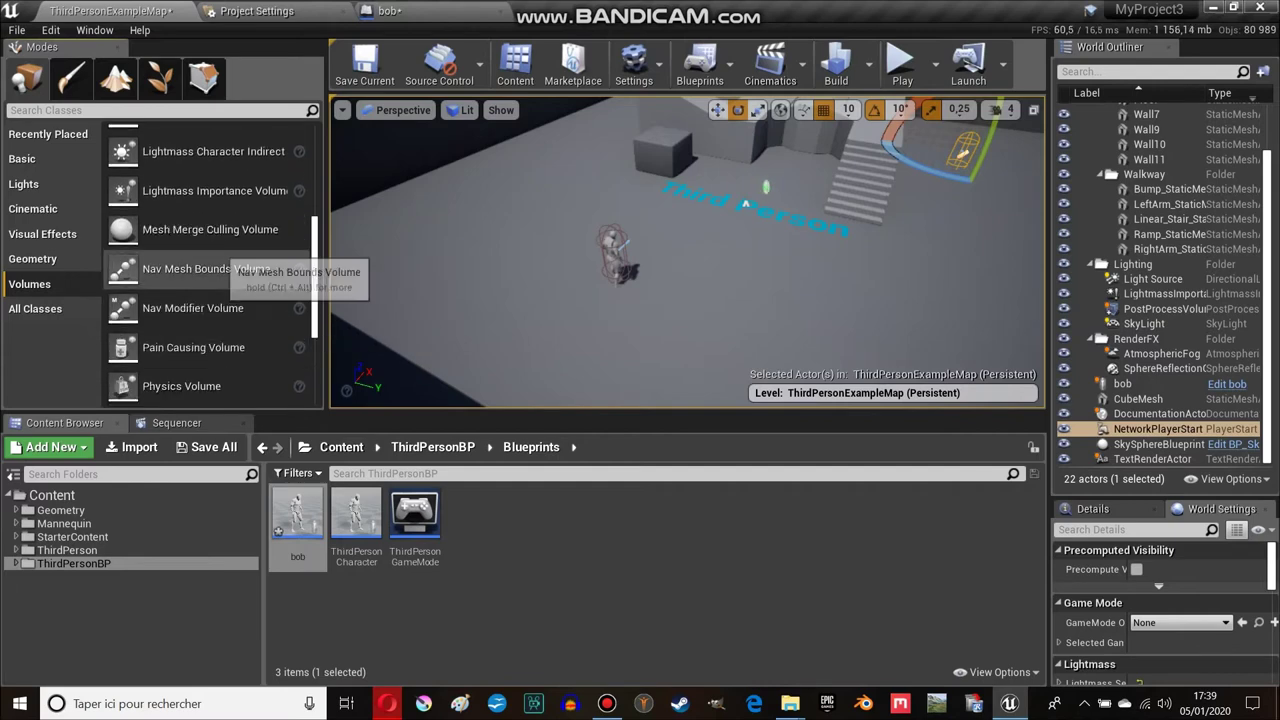
pyautogui.moveTo(230, 268)
pyautogui.mouseDown()
pyautogui.moveTo(340, 300)
pyautogui.moveTo(765, 200)
pyautogui.mouseUp()
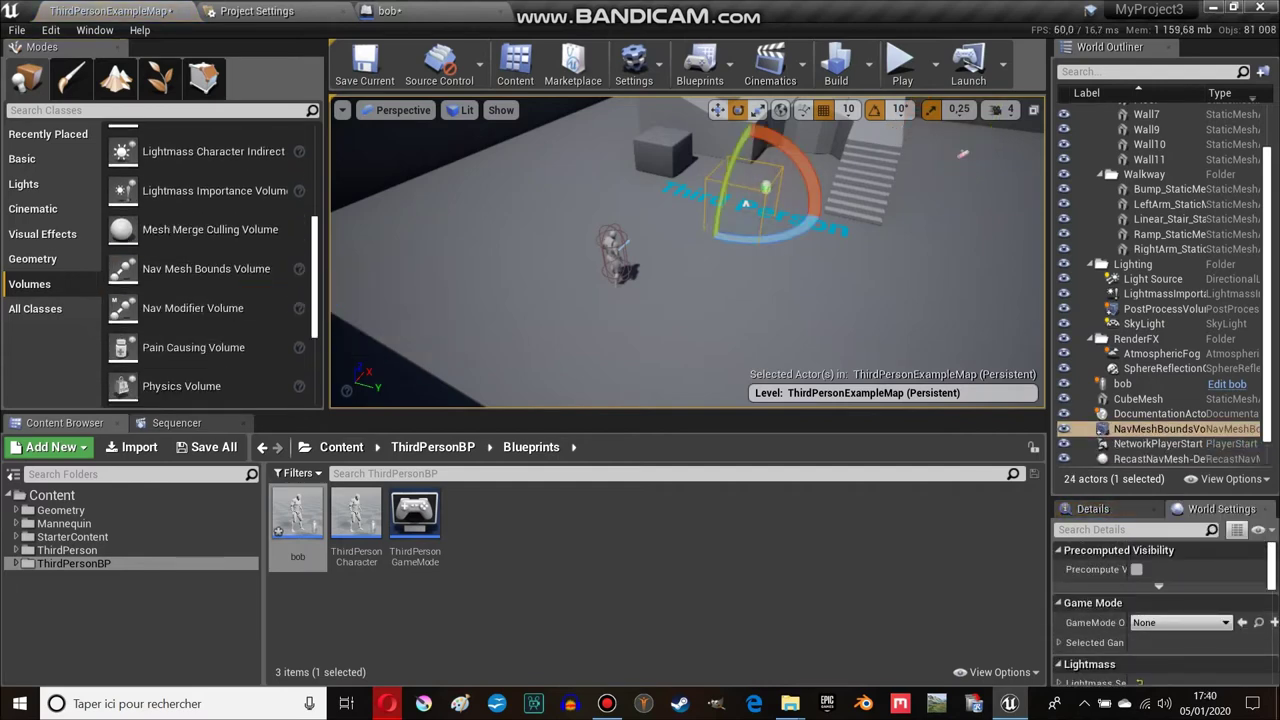
# Enlarge the properties area and show the NavMeshBoundsVolume's Details.
pyautogui.moveTo(1160, 497); pyautogui.dragTo(1160, 190)
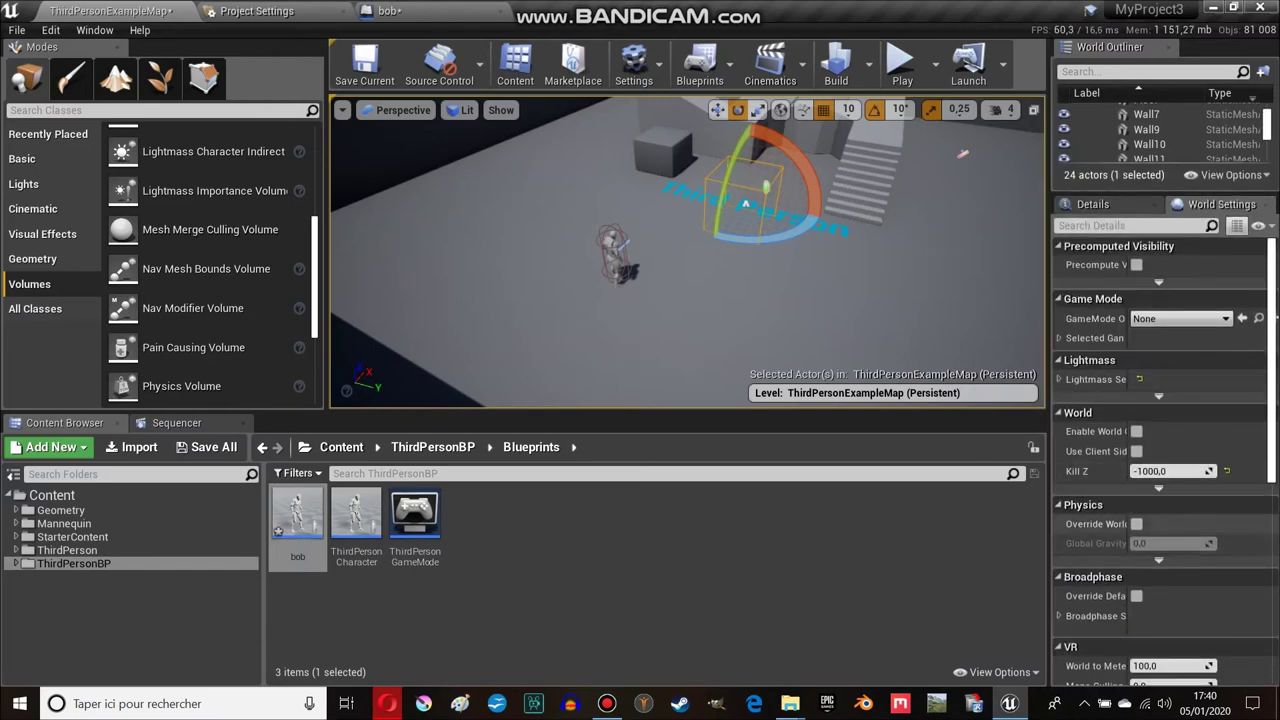
pyautogui.scroll(-4, 1165, 460)
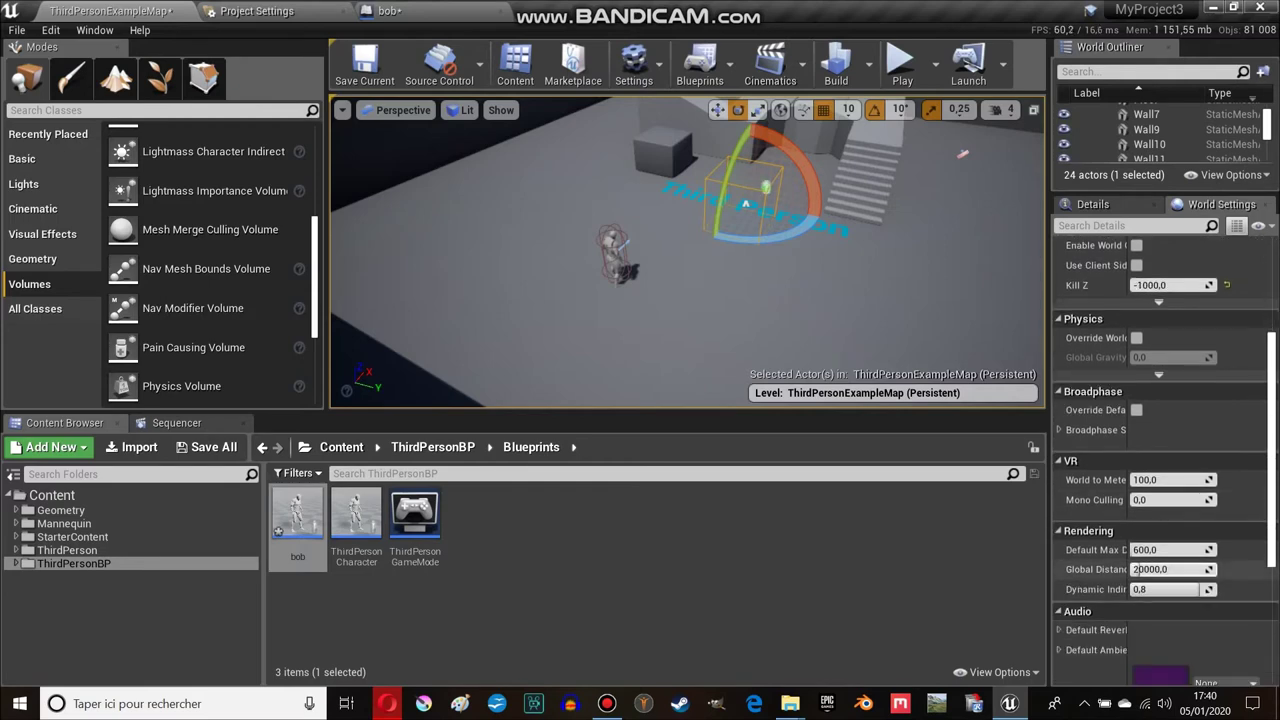
pyautogui.scroll(3, 1165, 460)
pyautogui.click(1093, 204)
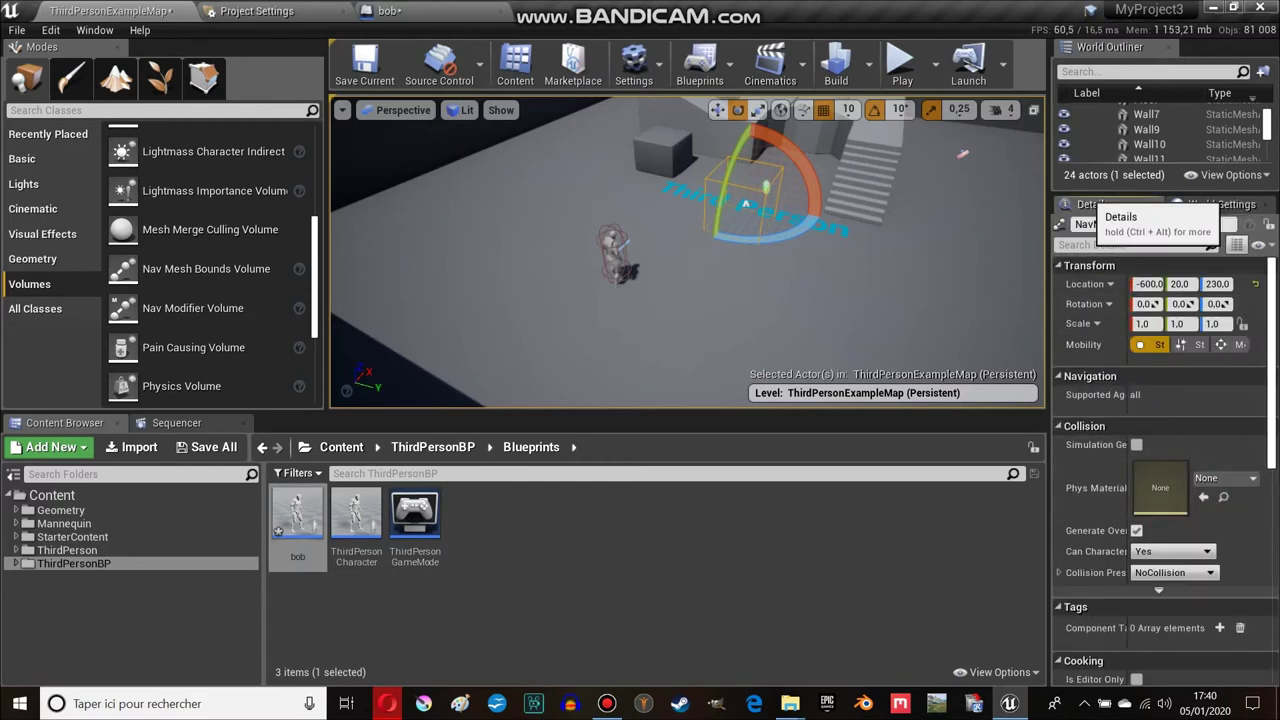
pyautogui.moveTo(1165, 185); pyautogui.dragTo(1165, 273)
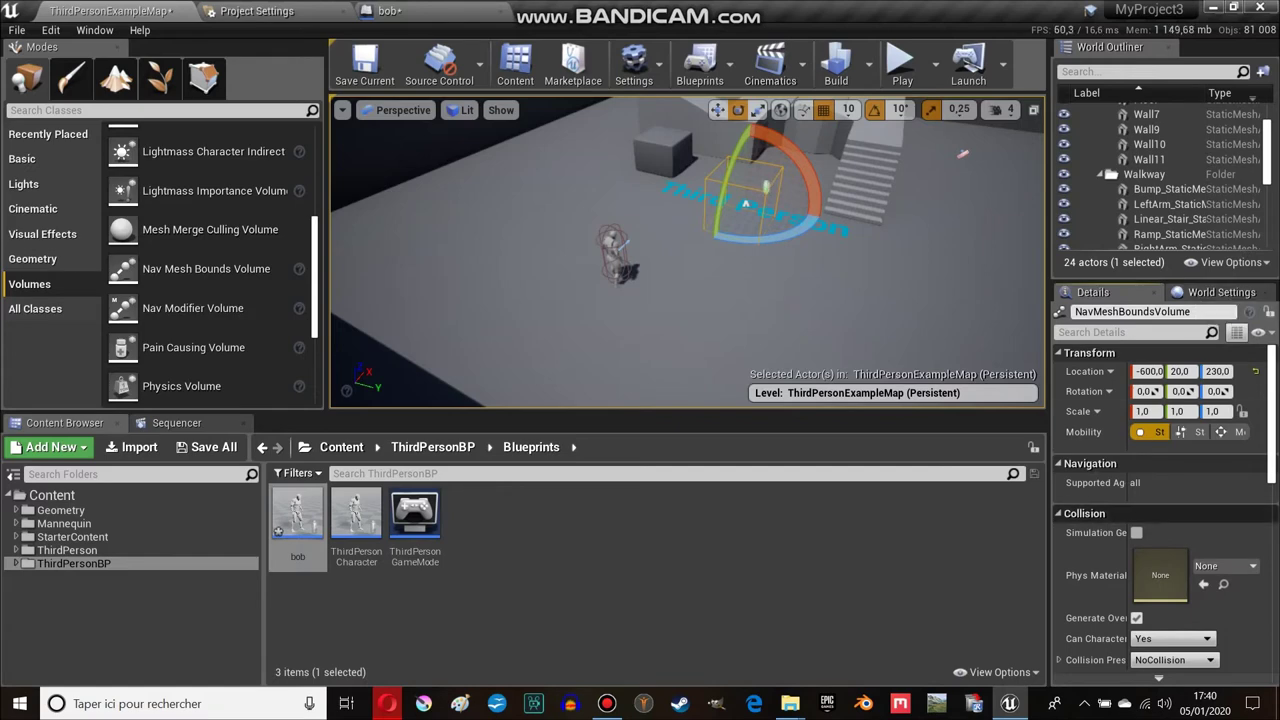
pyautogui.scroll(-5, 1165, 500)
# Set the volume's brush size to X 5000, Y 5000, Z 2000.
pyautogui.click(1160, 495)
pyautogui.write('5000')
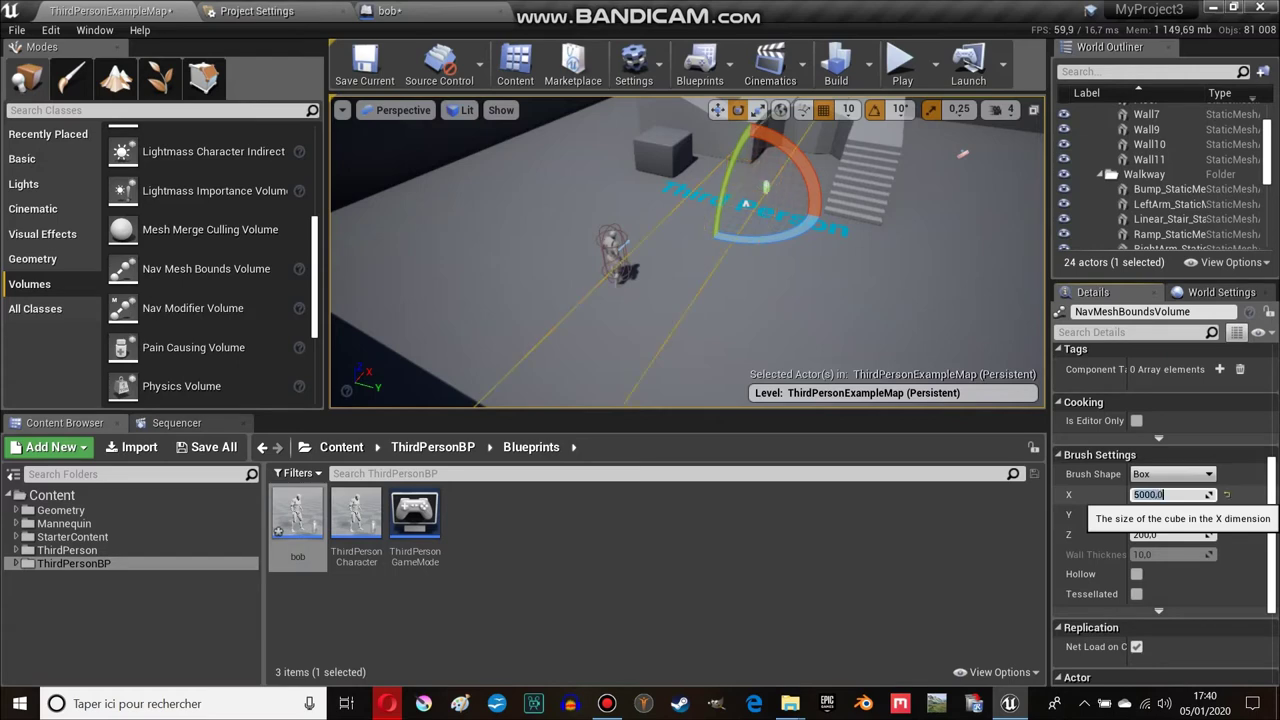
pyautogui.press('Return')
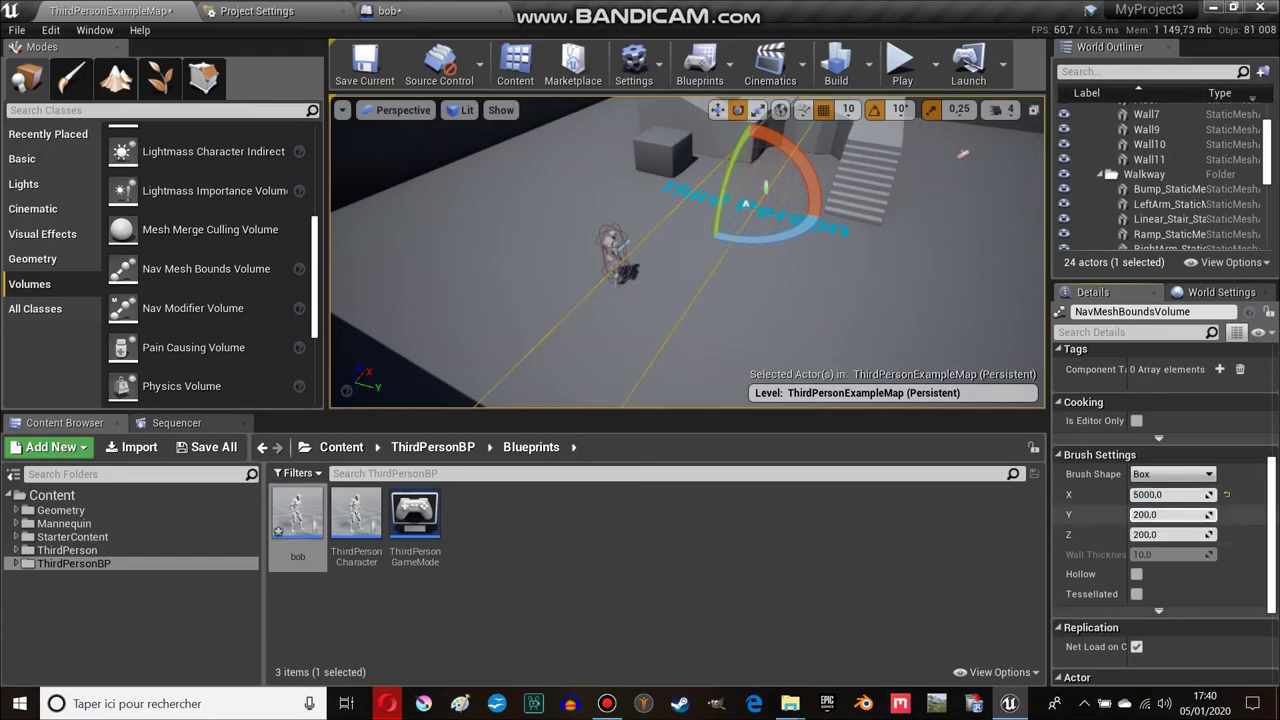
pyautogui.write('50')
pyautogui.press('Tab')
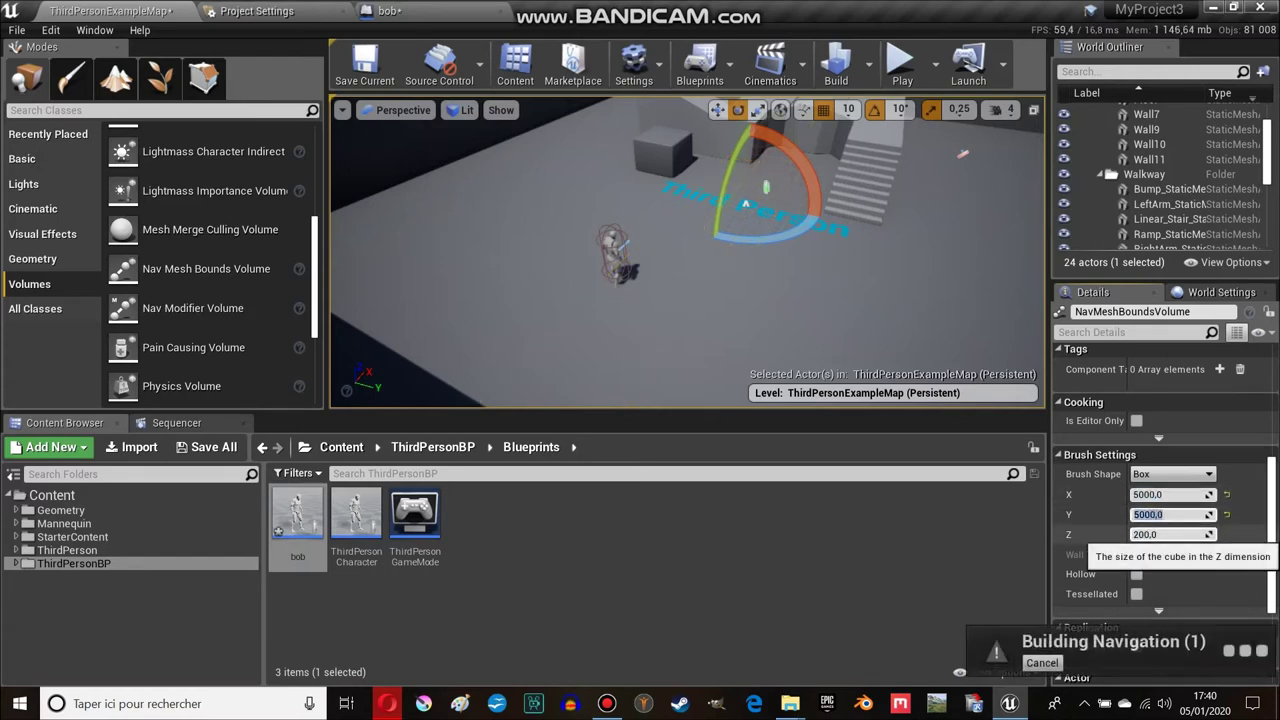
pyautogui.write('200')
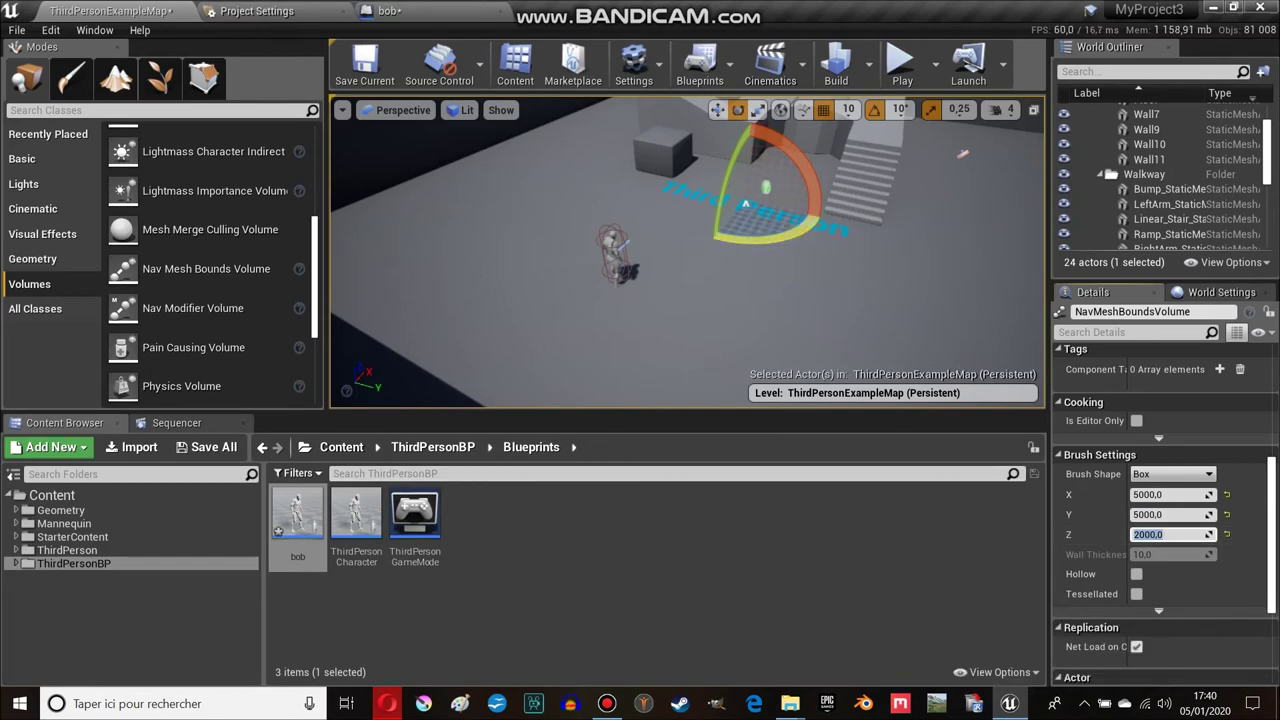
# Select the Floor and display the green navigation mesh with P.
pyautogui.click(745, 204)
pyautogui.press('w')
pyautogui.moveTo(745, 204); pyautogui.dragTo(770, 182, button='right')
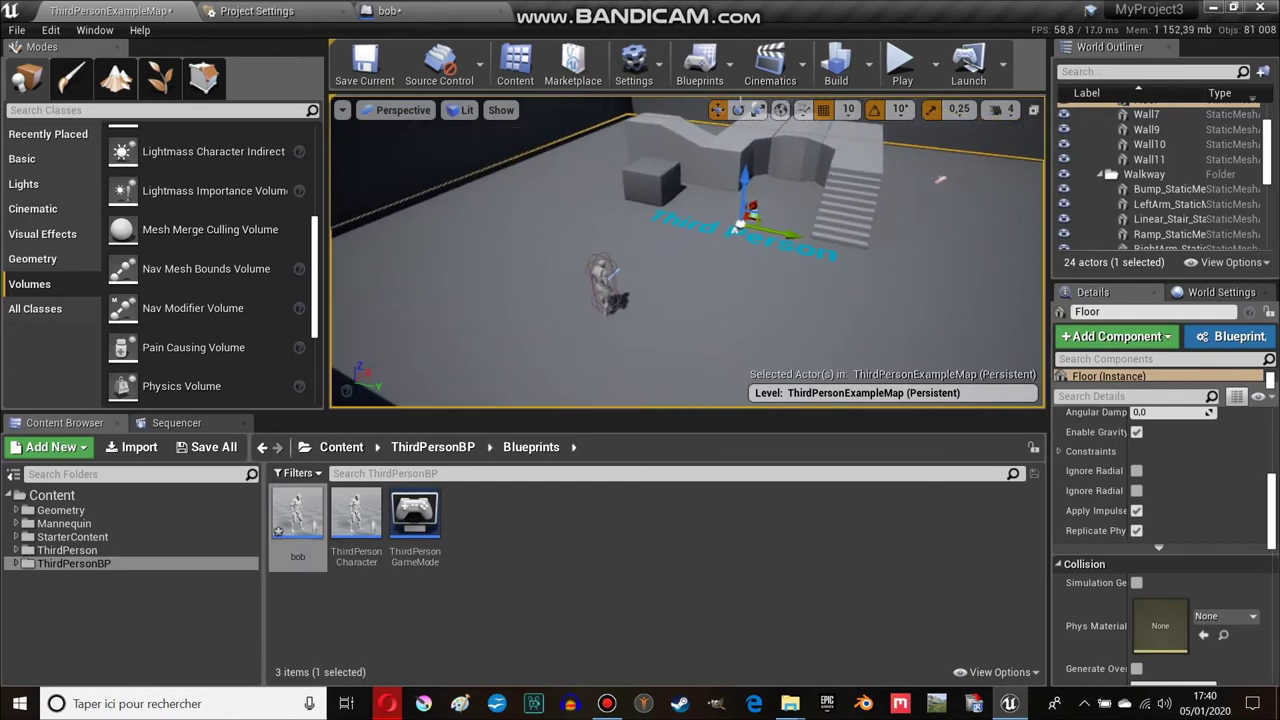
pyautogui.press('p')
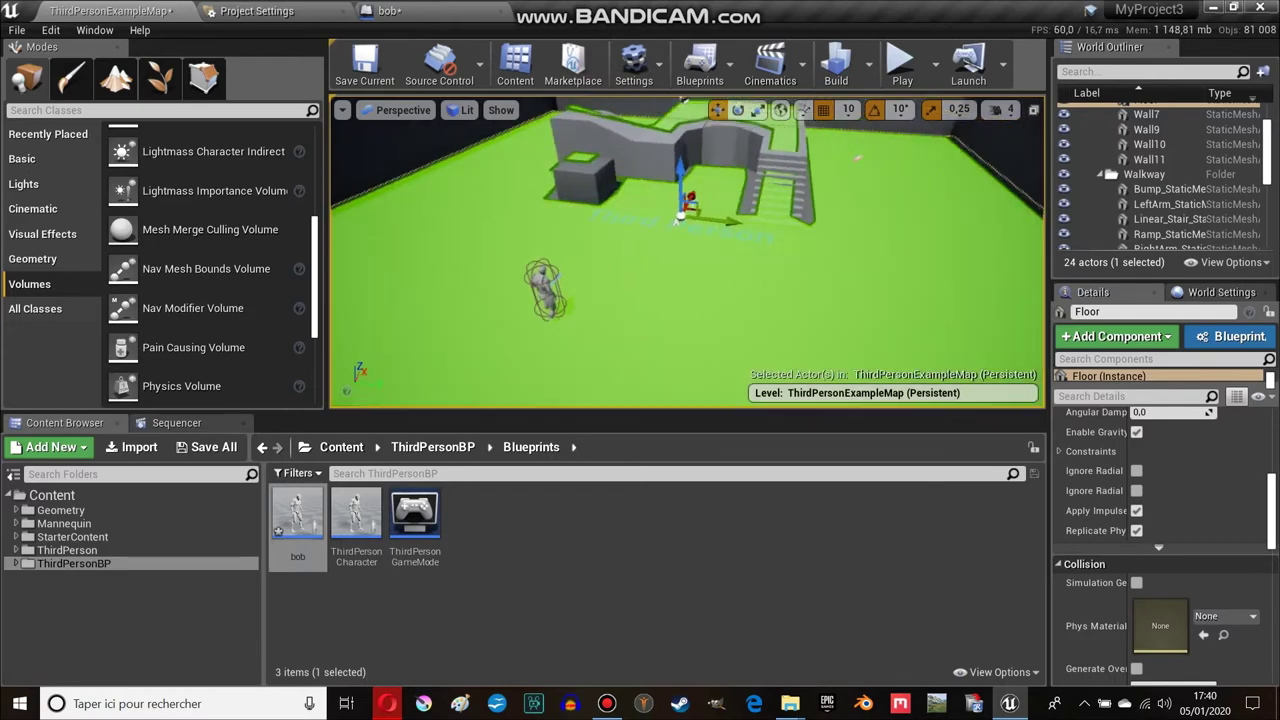
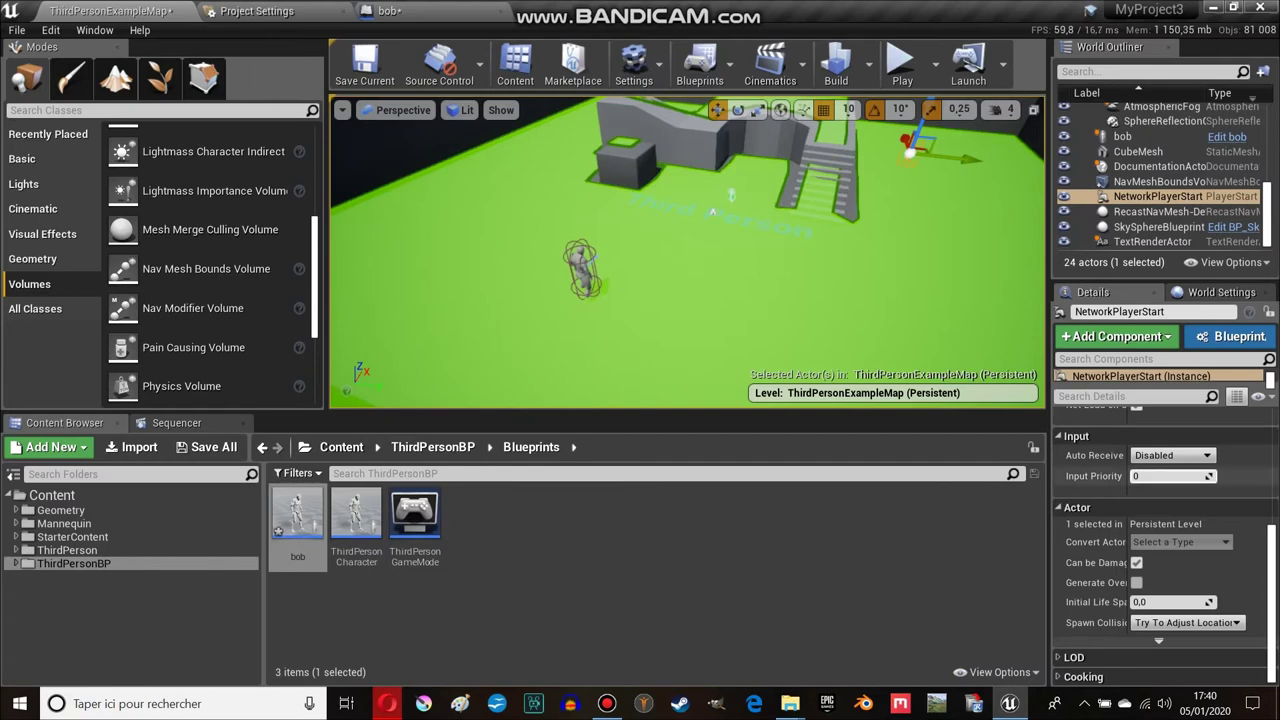
# Check ThirdPersonGameMode's default pawn class, then show the ThirdPersonExampleMap World Settings.
pyautogui.scroll(5, 1160, 540)
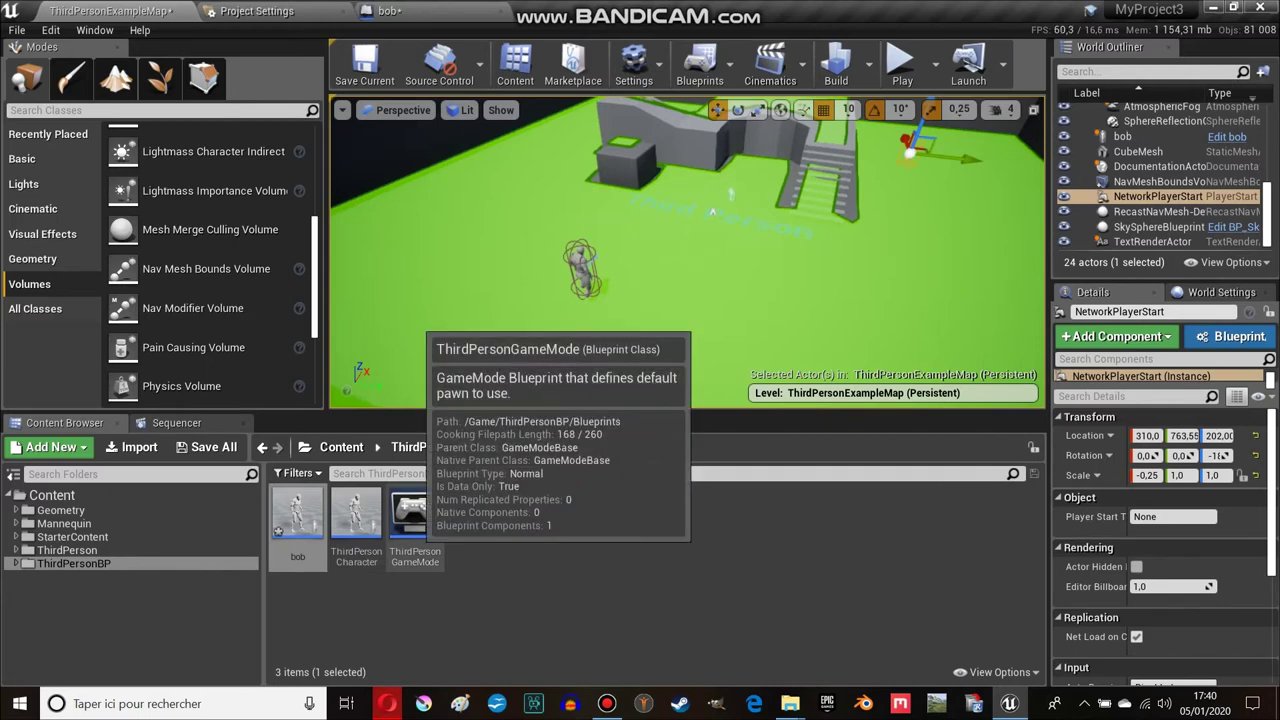
pyautogui.doubleClick(410, 512)
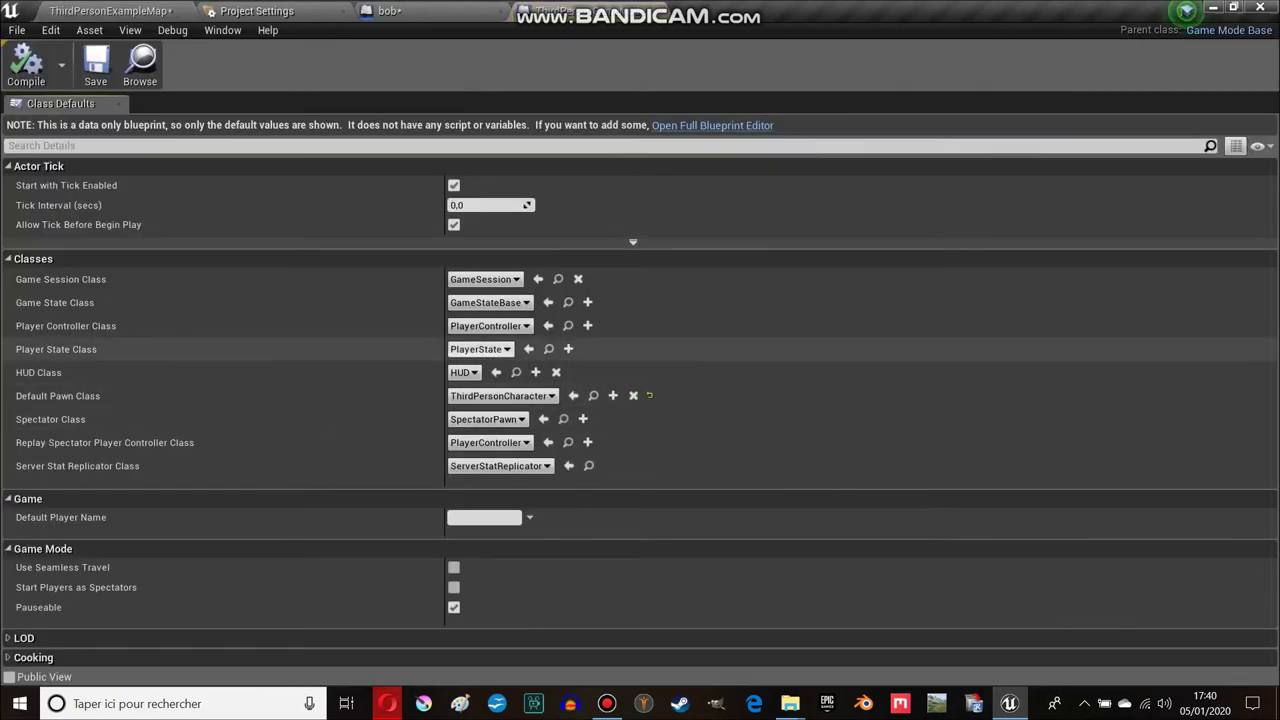
pyautogui.click(110, 10)
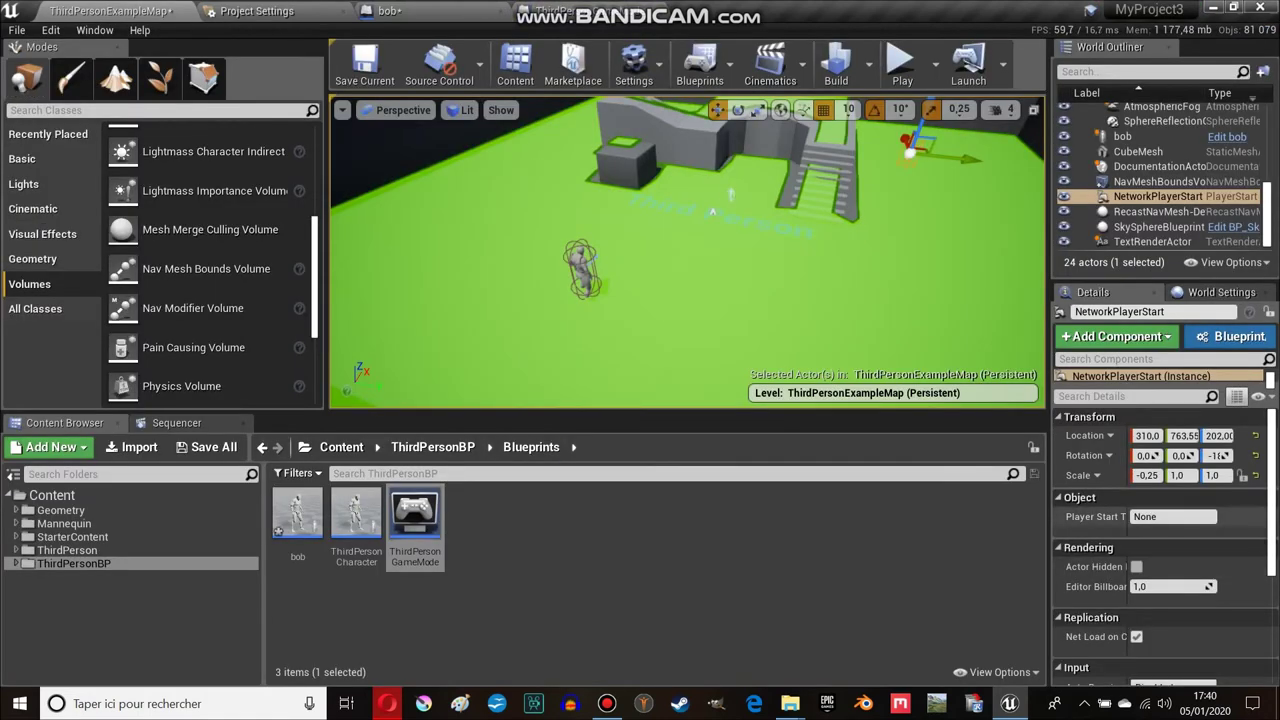
pyautogui.click(1218, 292)
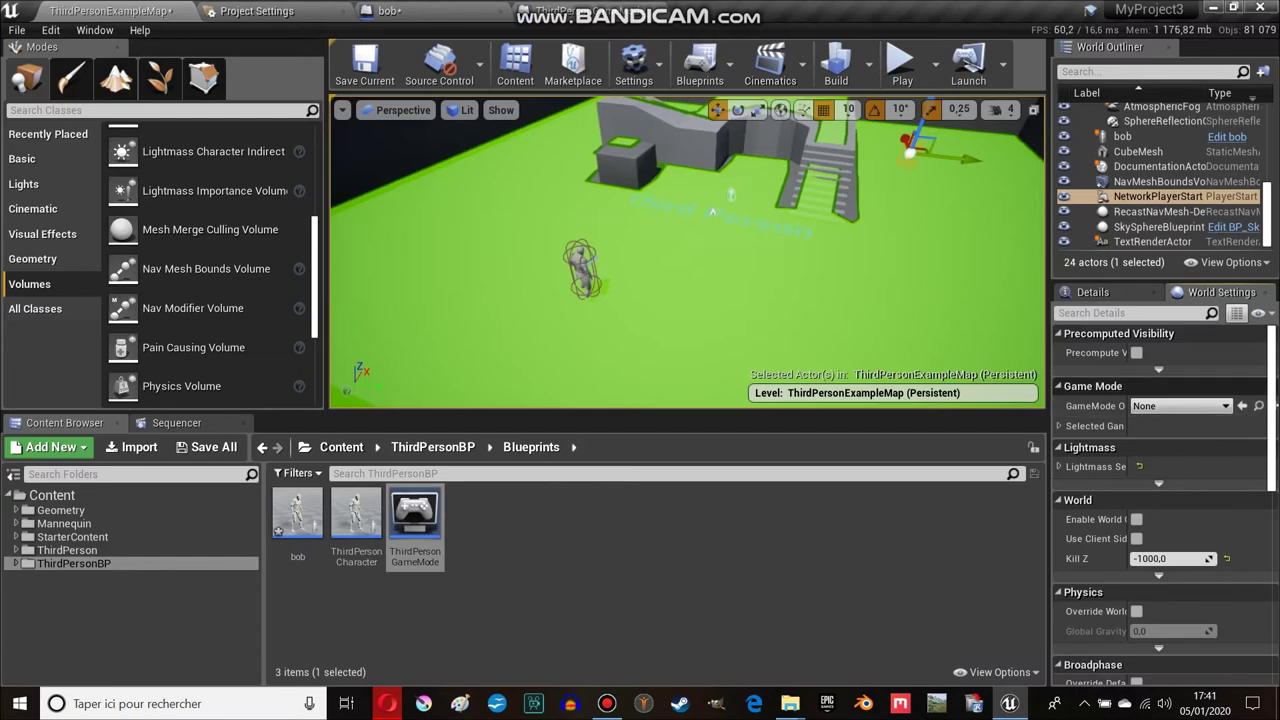
# Set the level's GameMode Override to ThirdPersonGameMode in World Settings.
pyautogui.click(1180, 406)
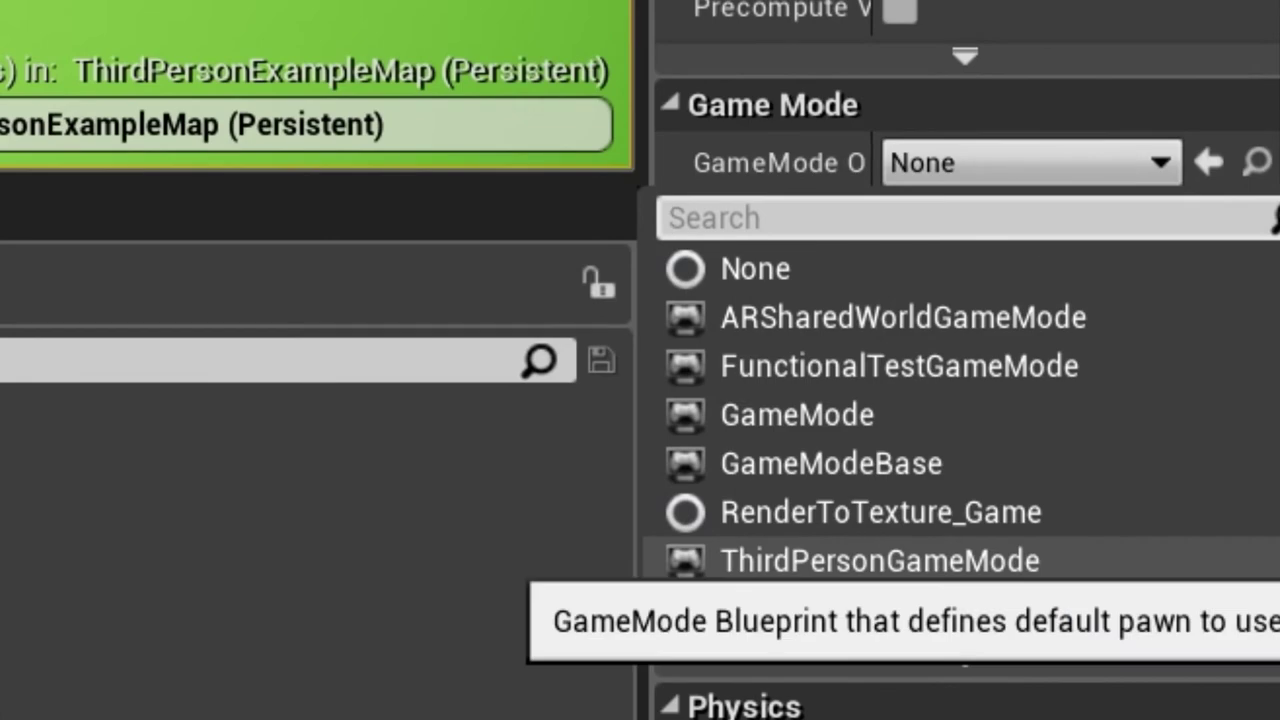
pyautogui.click(880, 561)
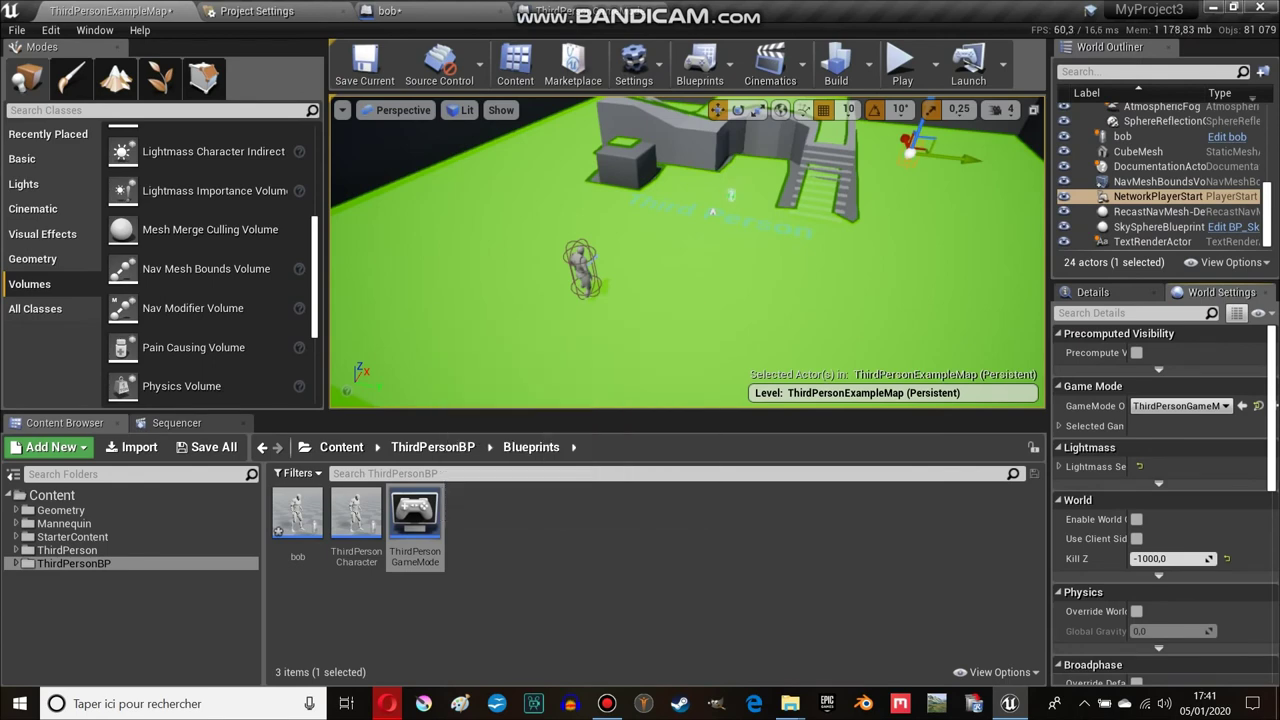
pyautogui.moveTo(687, 252); pyautogui.dragTo(640, 260, button='right')
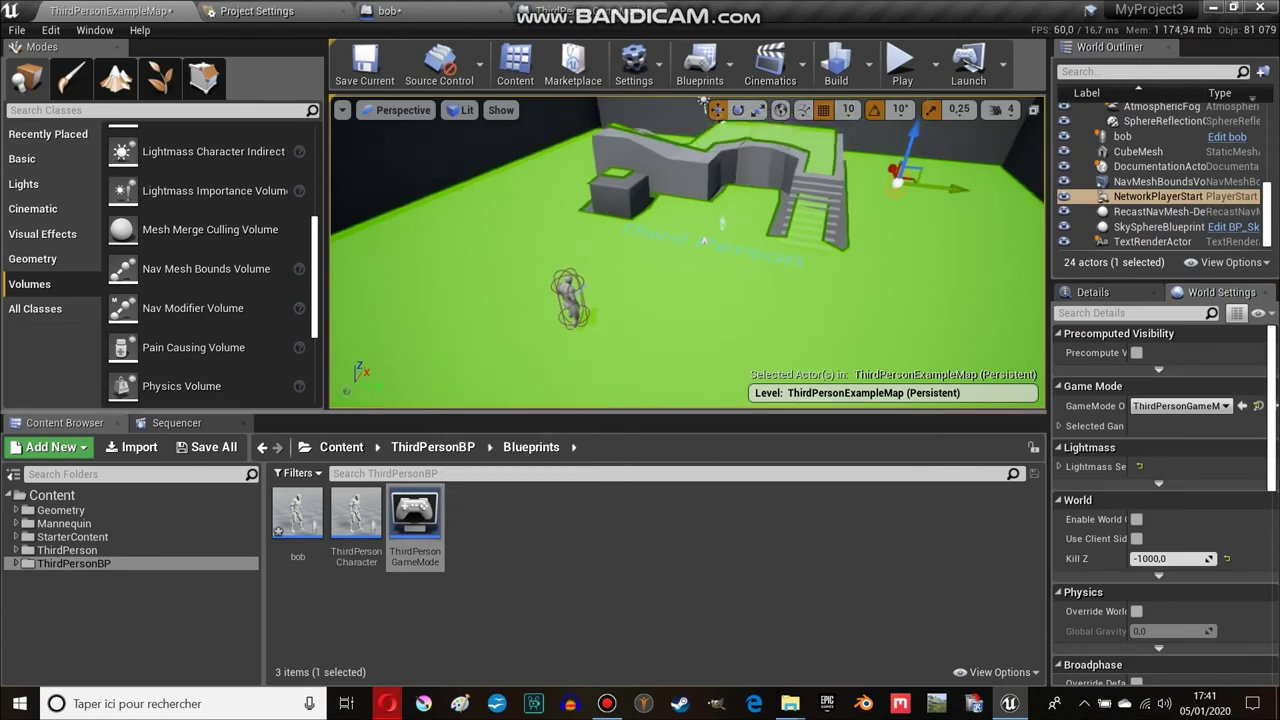
pyautogui.moveTo(588, 217)
pyautogui.mouseDown(button='right')
pyautogui.moveTo(571, 208)
pyautogui.moveTo(589, 187)
pyautogui.mouseUp(button='right')
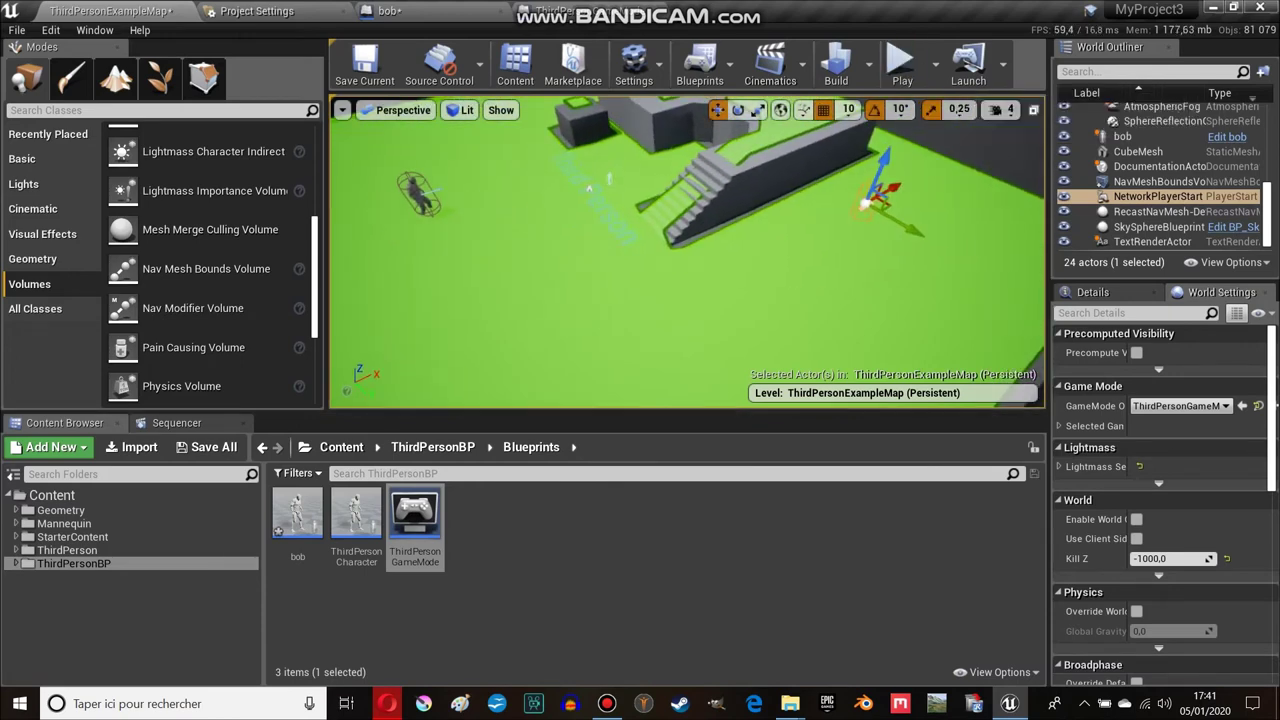
pyautogui.click(902, 68)
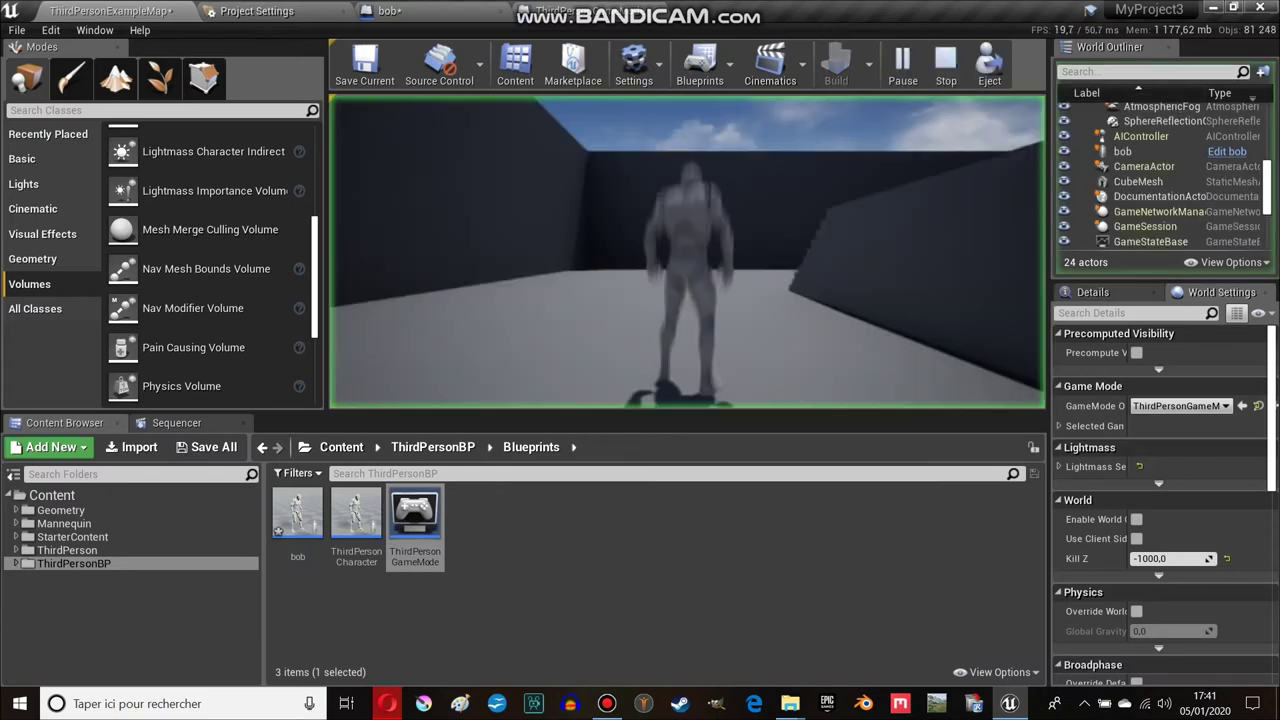
pyautogui.press('s')
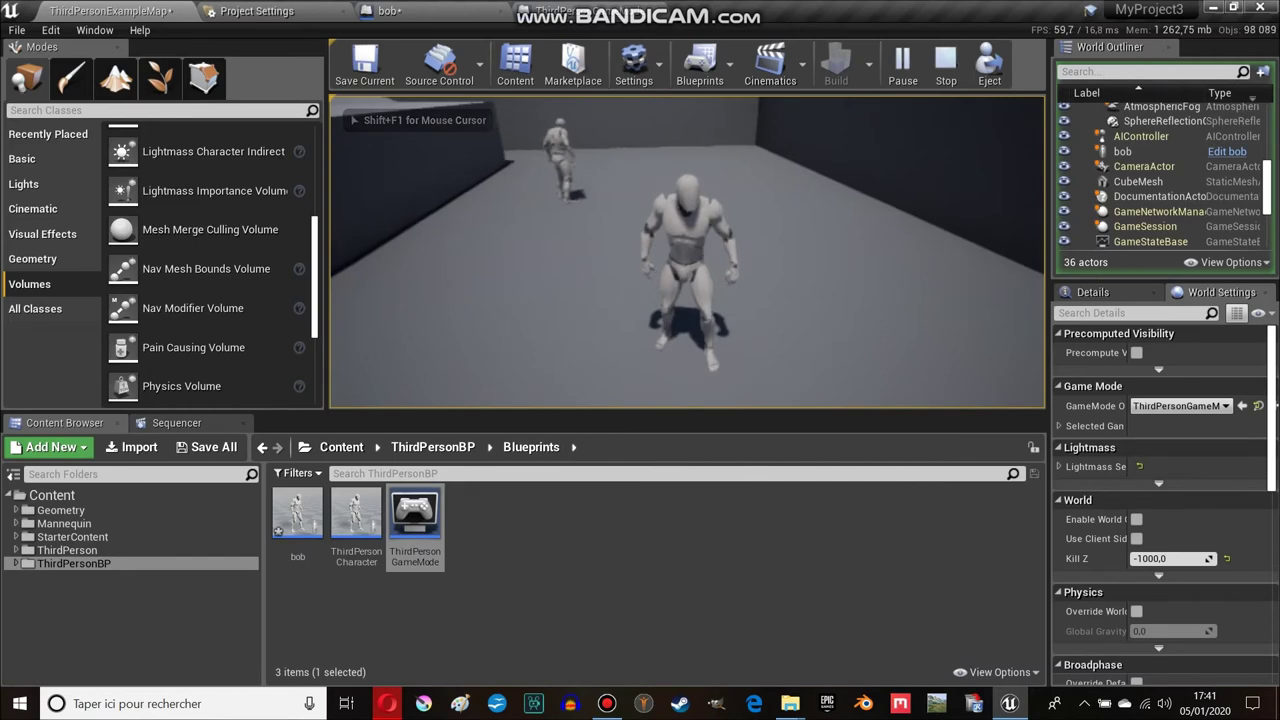
pyautogui.press('Escape')
pyautogui.moveTo(333, 160); pyautogui.dragTo(675, 208, button='right')
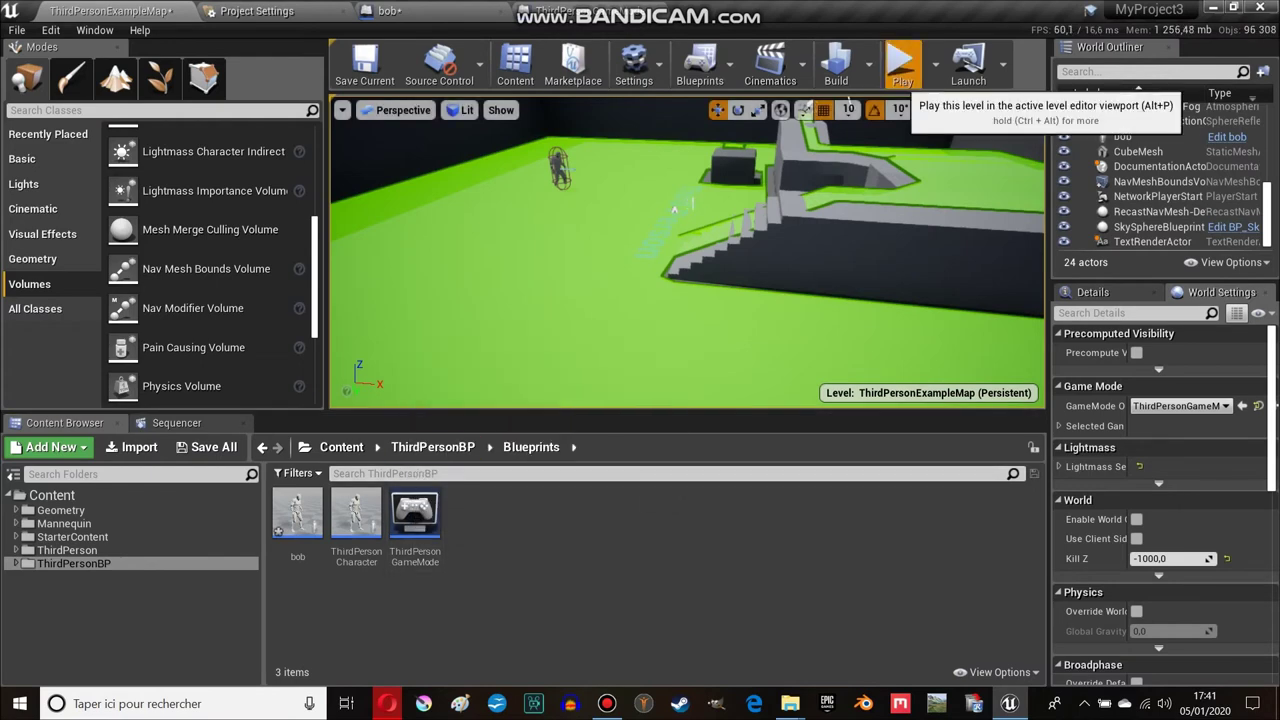
pyautogui.click(902, 62)
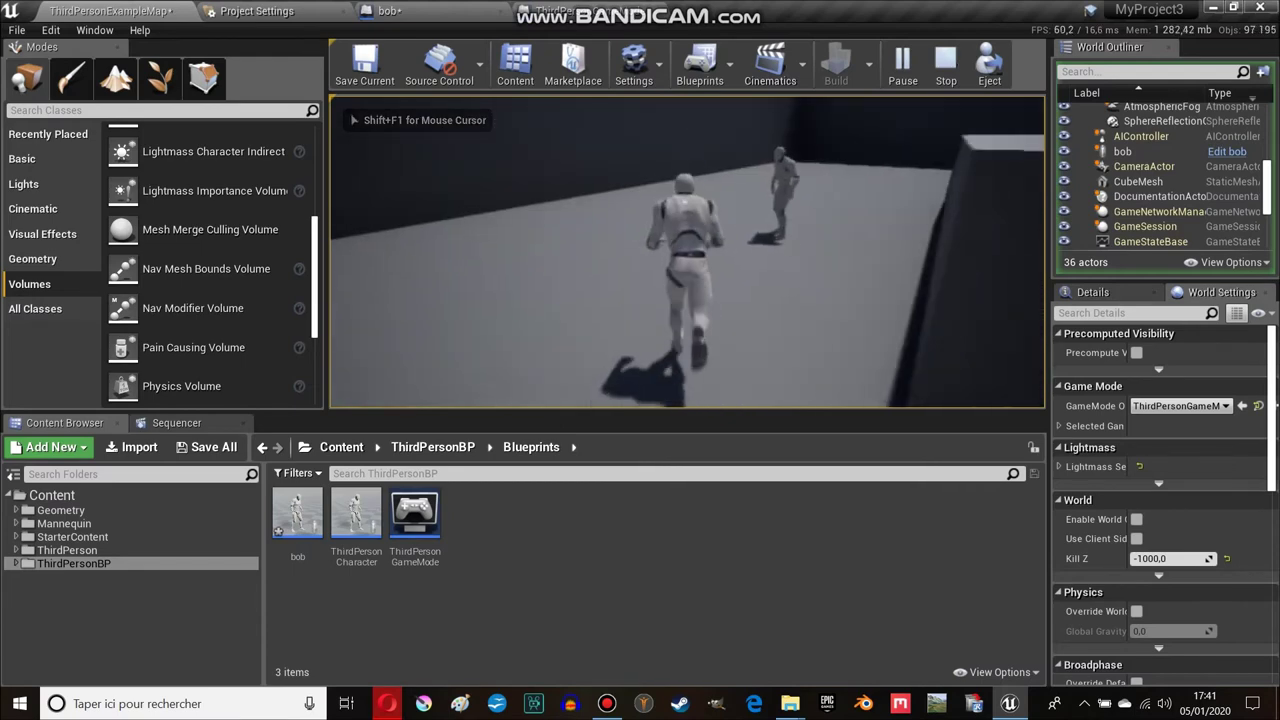
pyautogui.press('Escape')
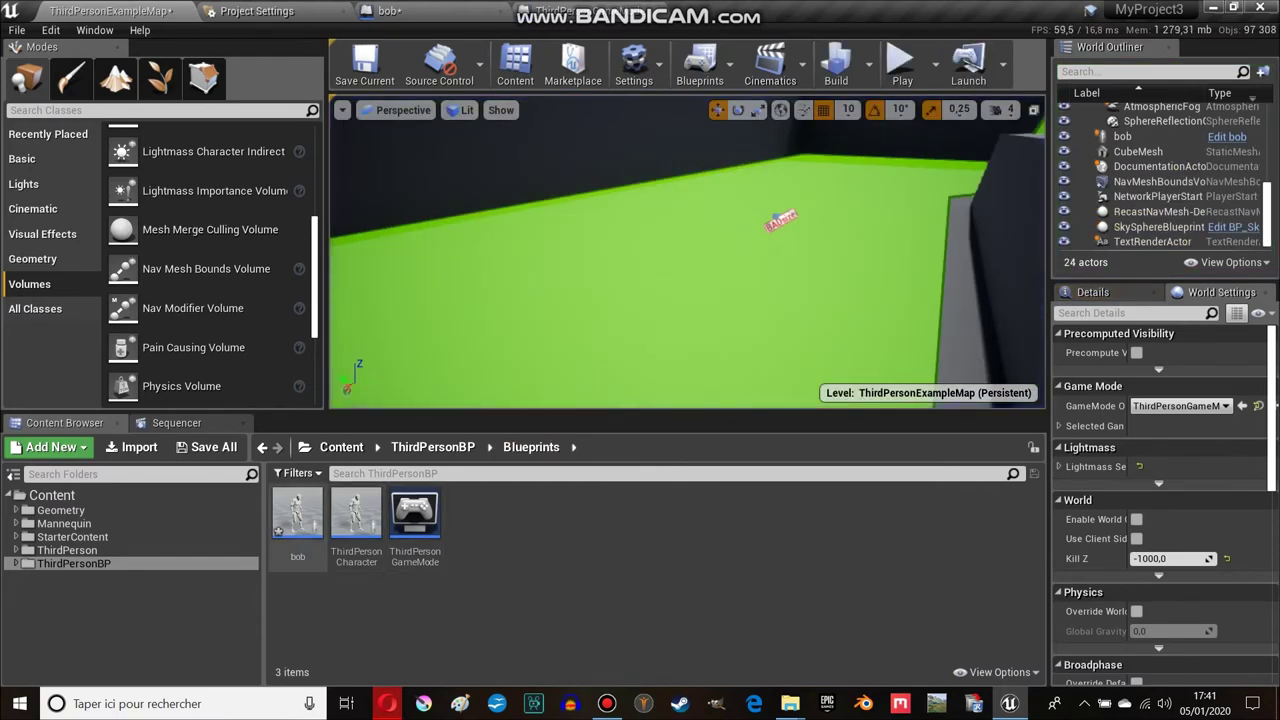
pyautogui.doubleClick(296, 513)
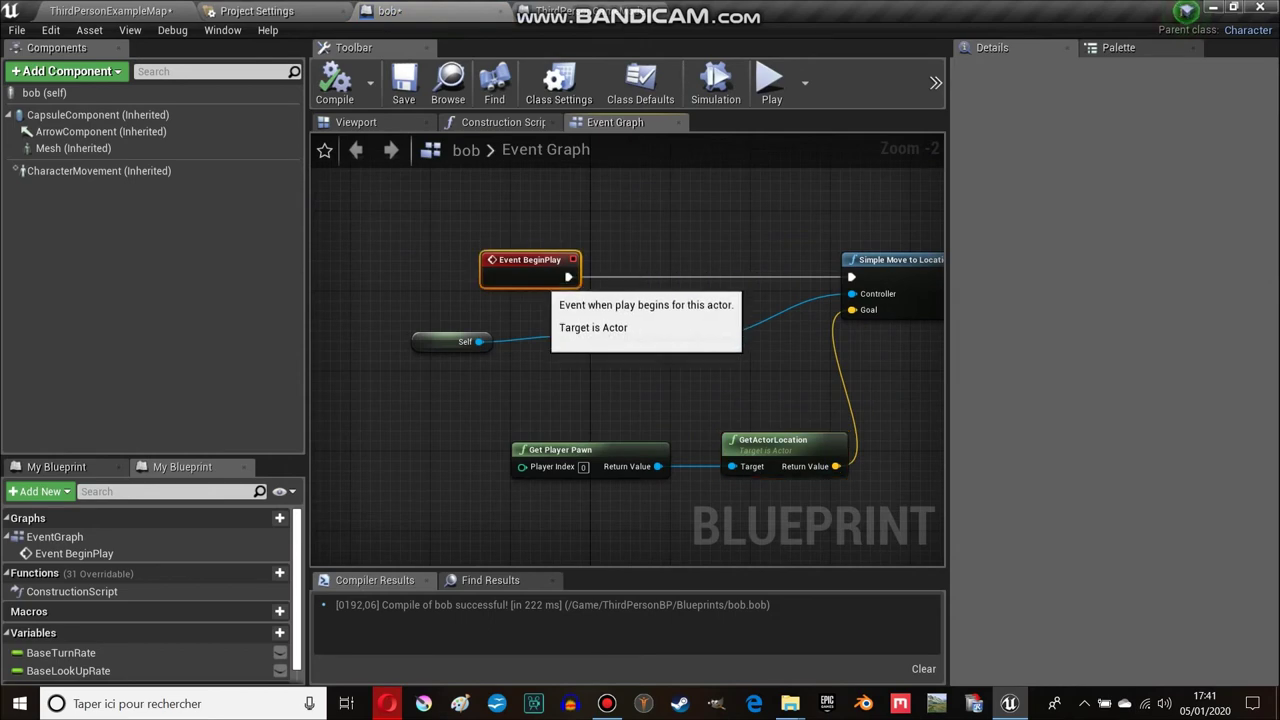
# Replace Event BeginPlay with an Event Tick node driving Simple Move to Location.
pyautogui.press('Delete')
pyautogui.rightClick(510, 285)
pyautogui.write('even')
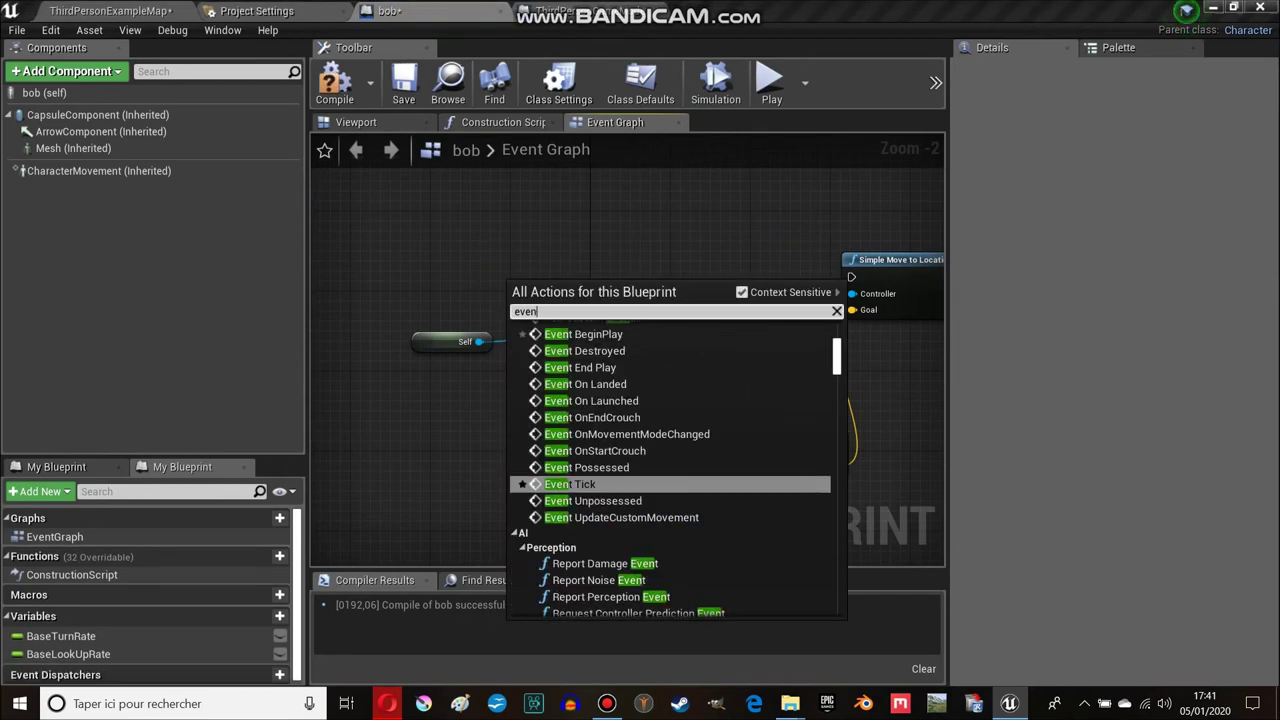
pyautogui.write('tti')
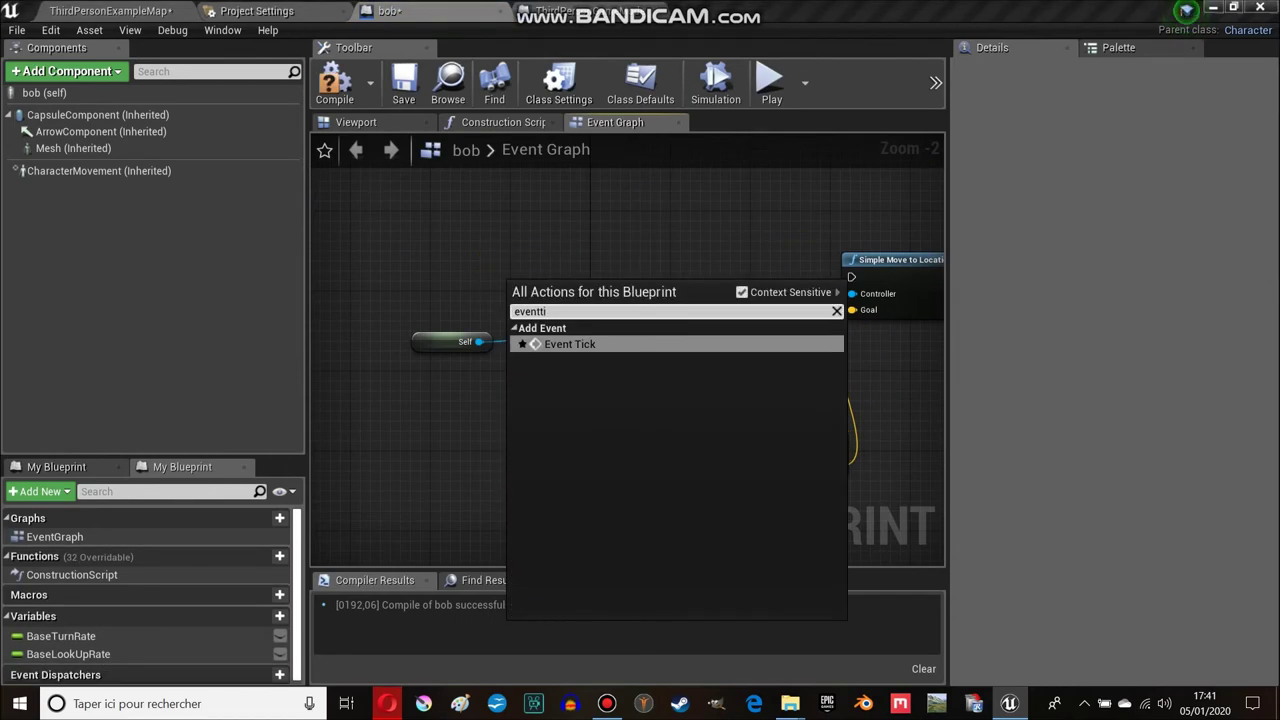
pyautogui.click(575, 344)
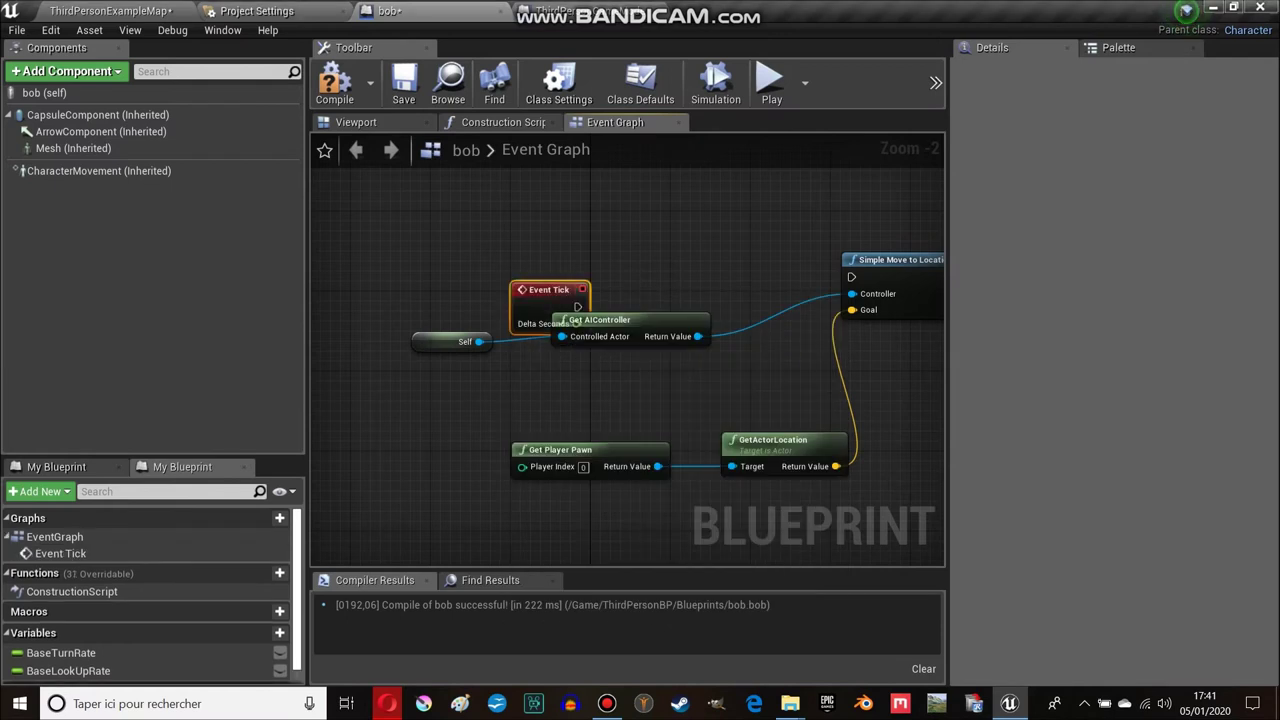
pyautogui.moveTo(577, 306); pyautogui.dragTo(576, 266)
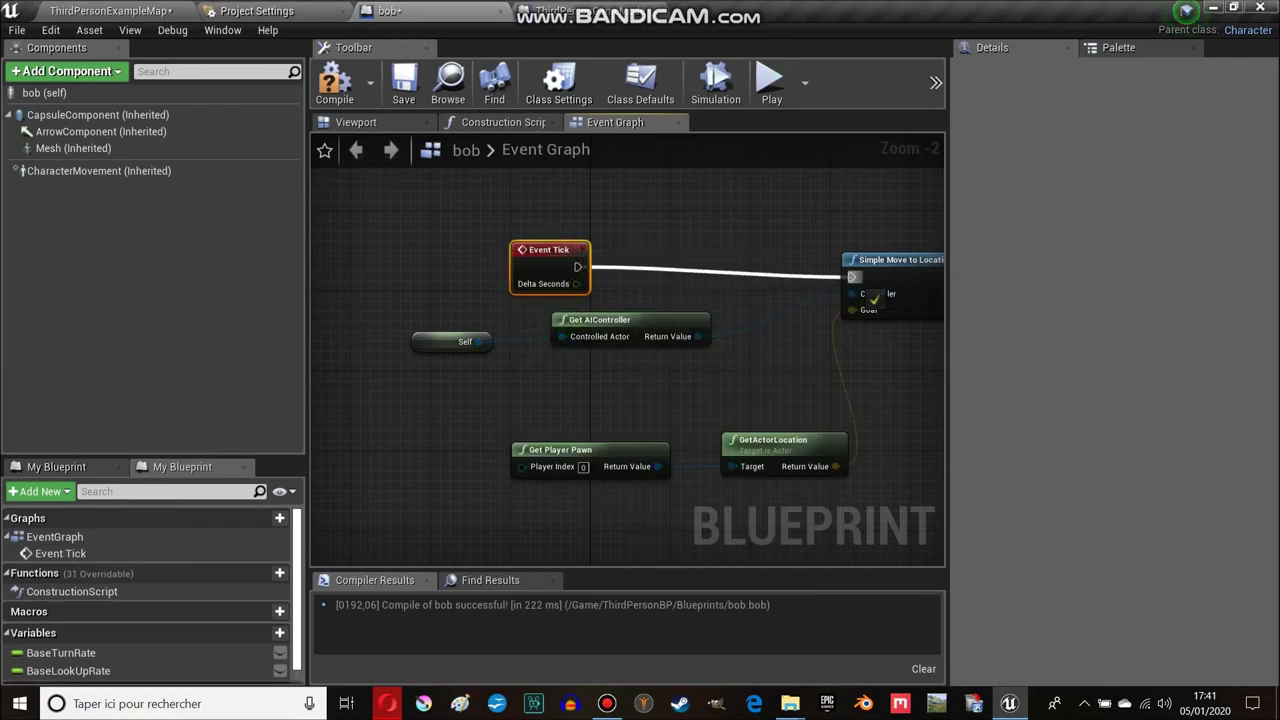
pyautogui.moveTo(874, 298); pyautogui.dragTo(872, 296)
pyautogui.moveTo(872, 296); pyautogui.dragTo(634, 298, button='right')
pyautogui.moveTo(741, 266); pyautogui.dragTo(771, 266)
# Compile bob, play the level to test the chase, then close the preview.
pyautogui.click(334, 82)
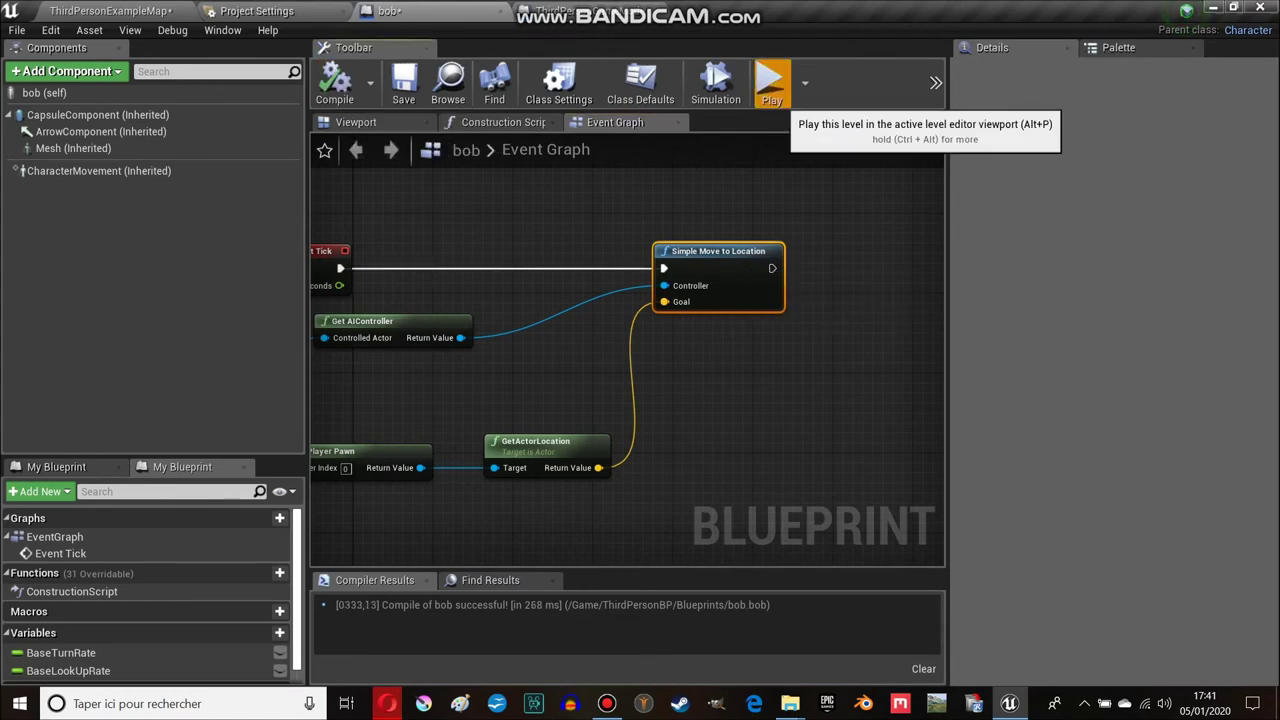
pyautogui.click(772, 88)
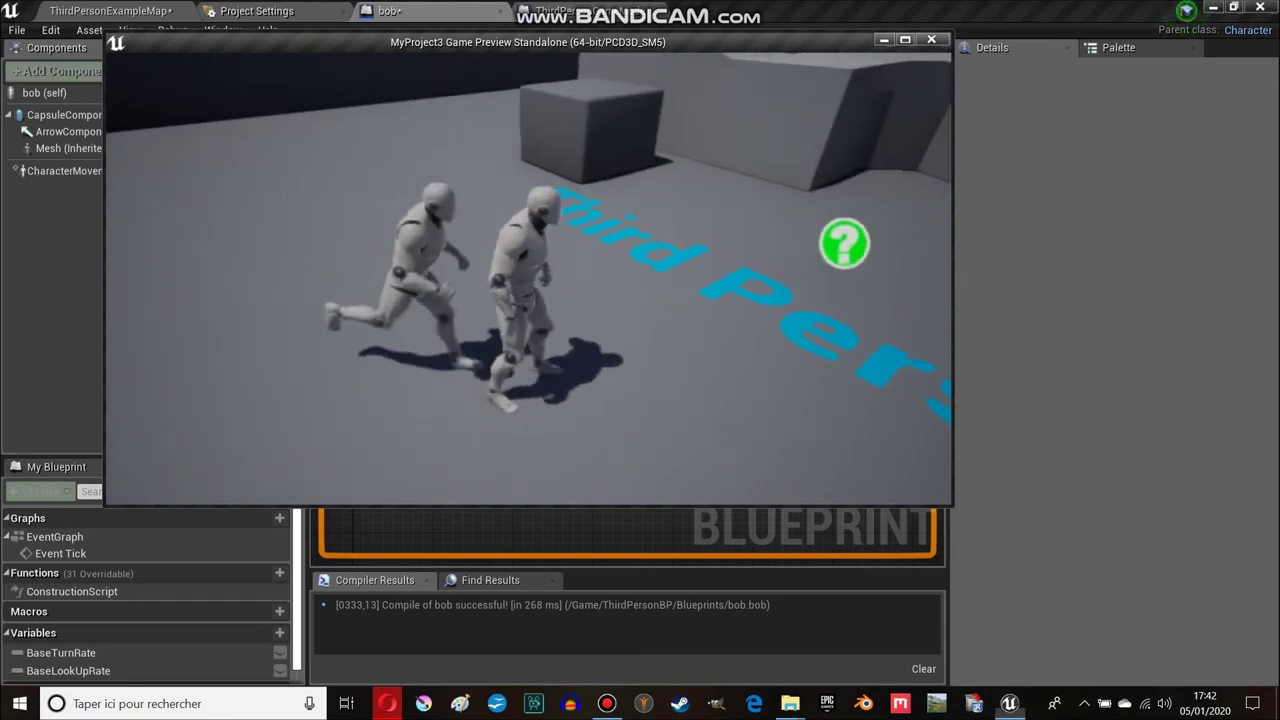
pyautogui.press('Escape')
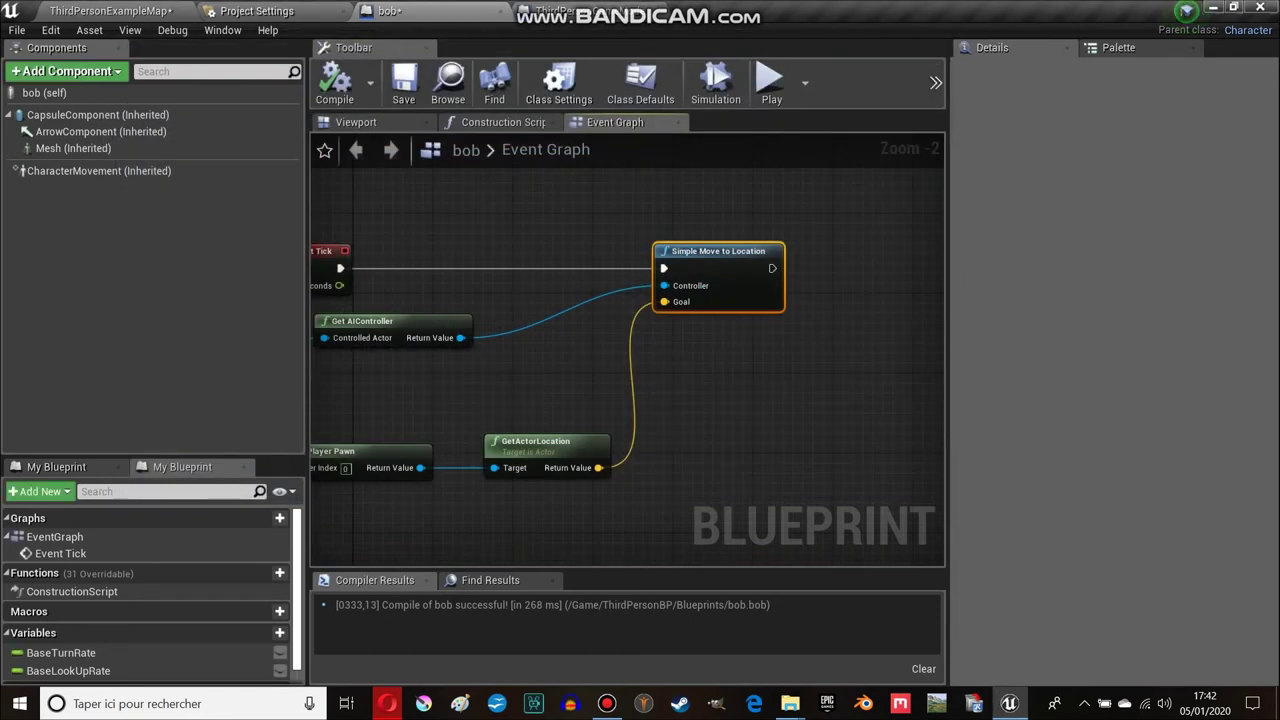
# Delete the Event Tick node and add an Event BeginPlay node.
pyautogui.moveTo(340, 267); pyautogui.dragTo(430, 303, button='right')
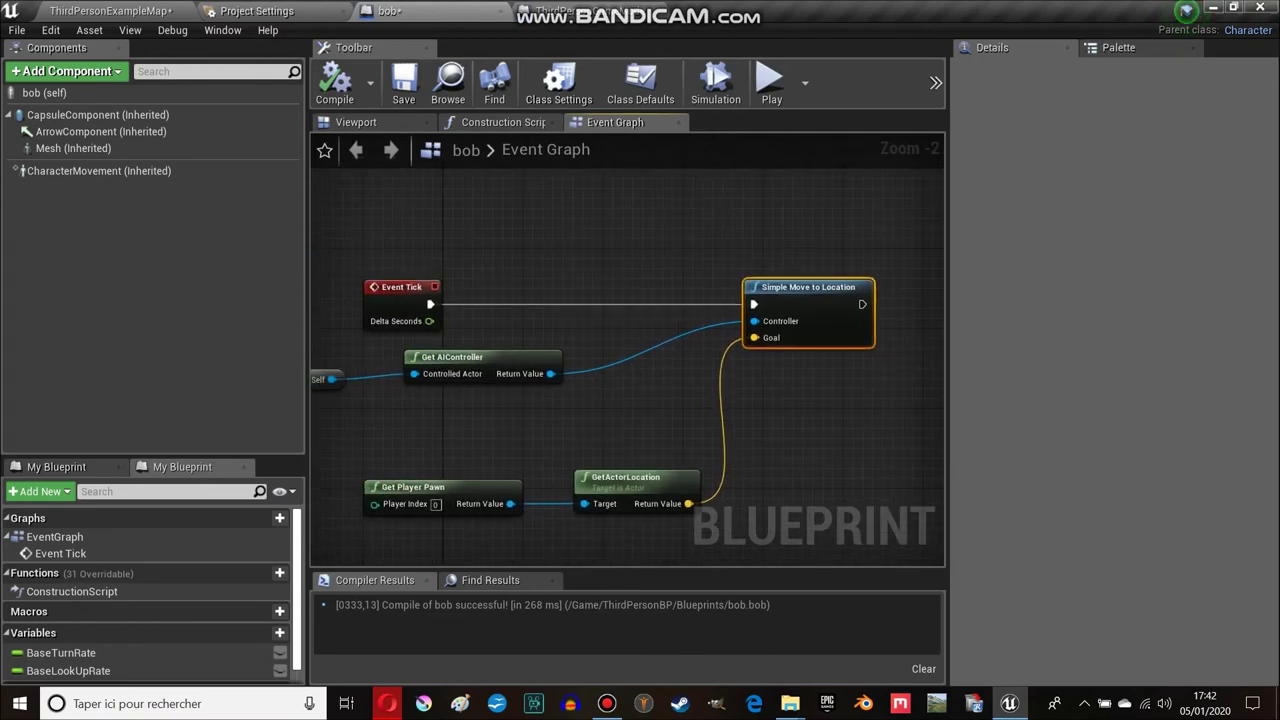
pyautogui.click(430, 303)
pyautogui.press('Delete')
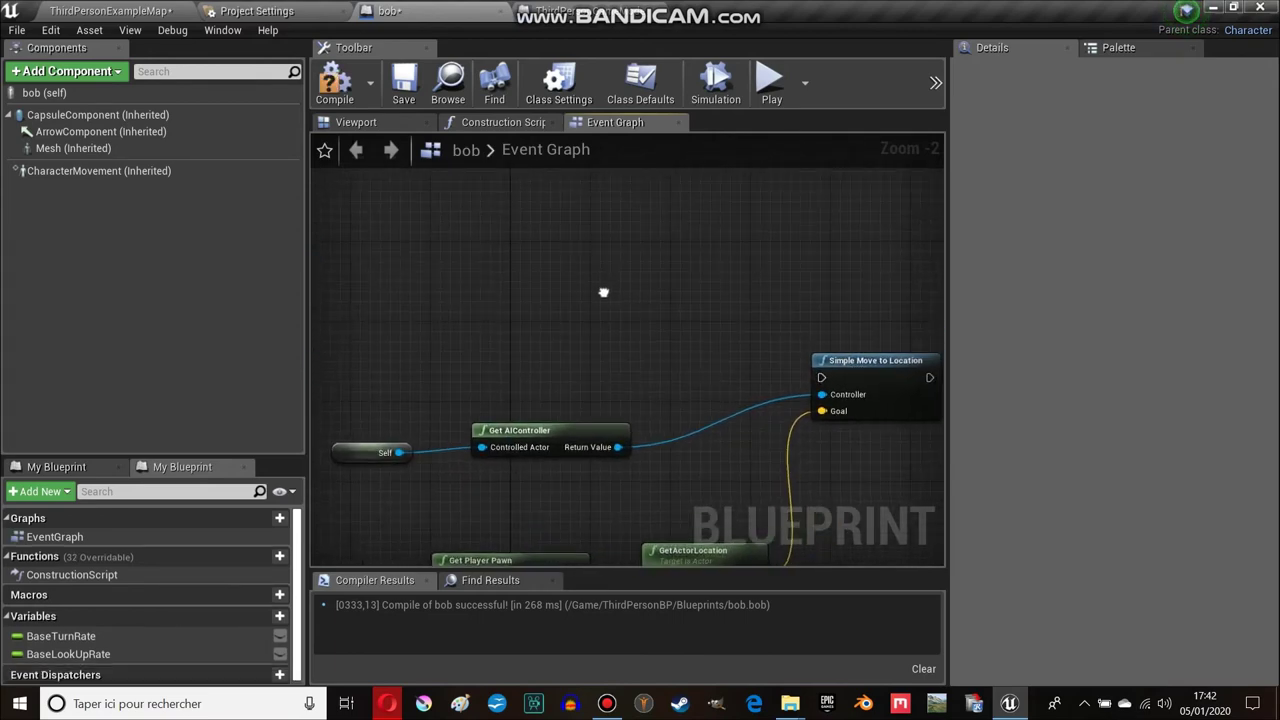
pyautogui.moveTo(603, 291); pyautogui.dragTo(640, 400, button='right')
pyautogui.rightClick(528, 292)
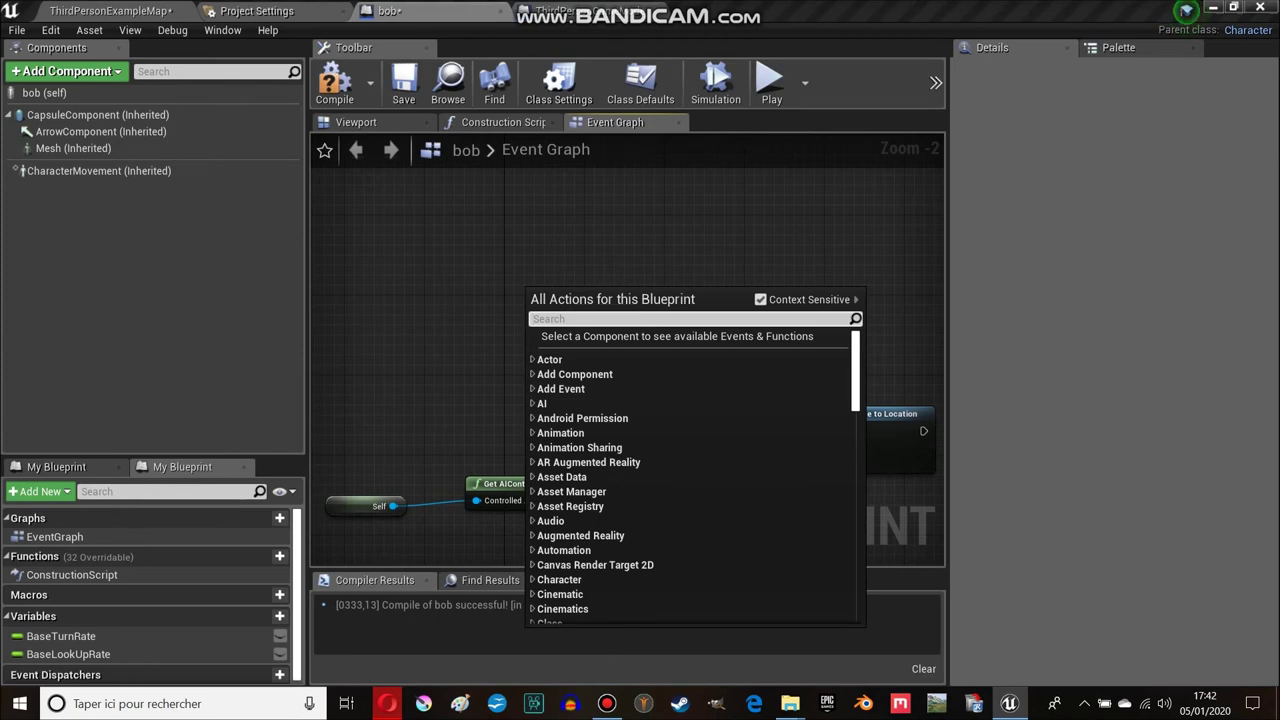
pyautogui.write('eventbeg')
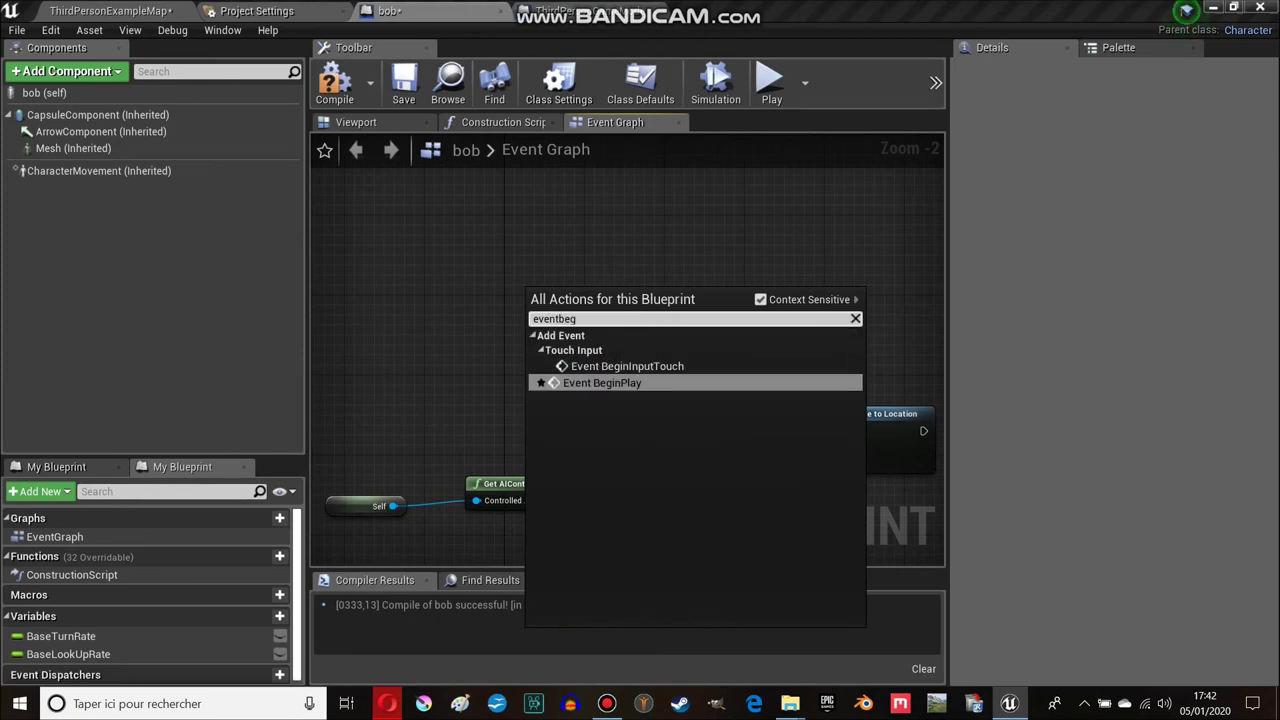
pyautogui.press('Return')
pyautogui.moveTo(608, 308); pyautogui.dragTo(468, 272, button='right')
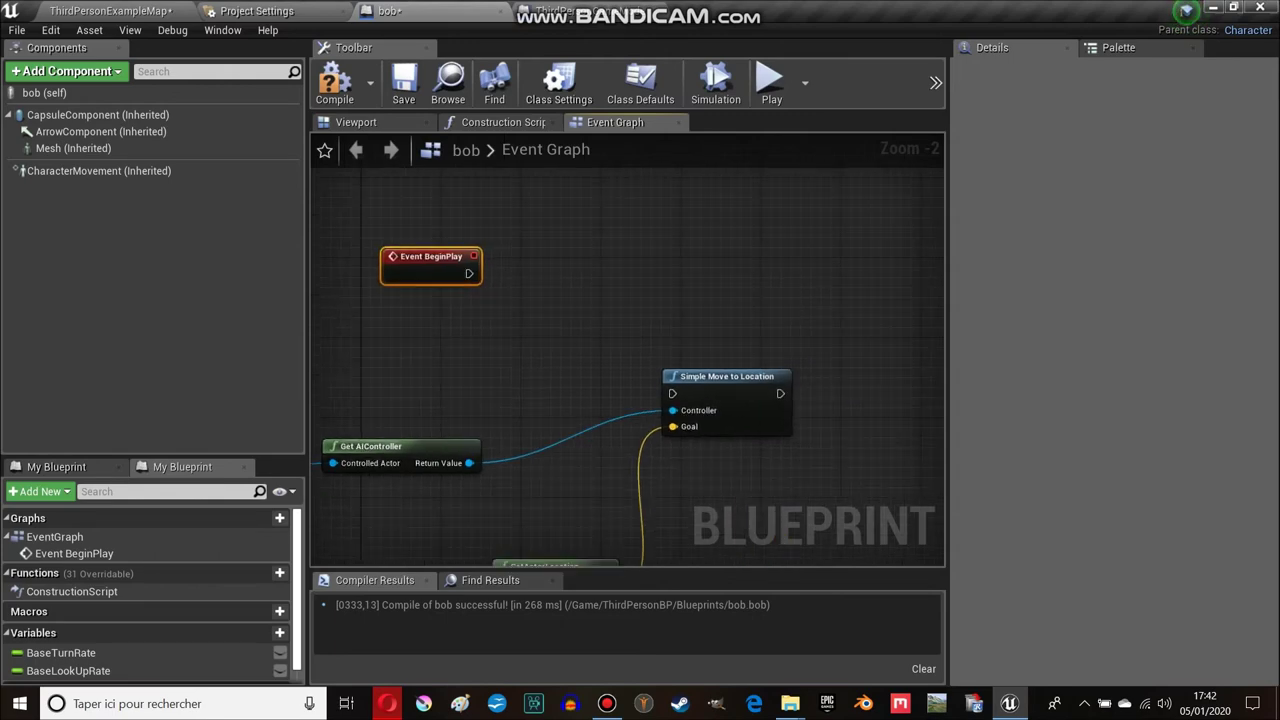
pyautogui.moveTo(468, 272); pyautogui.dragTo(448, 286)
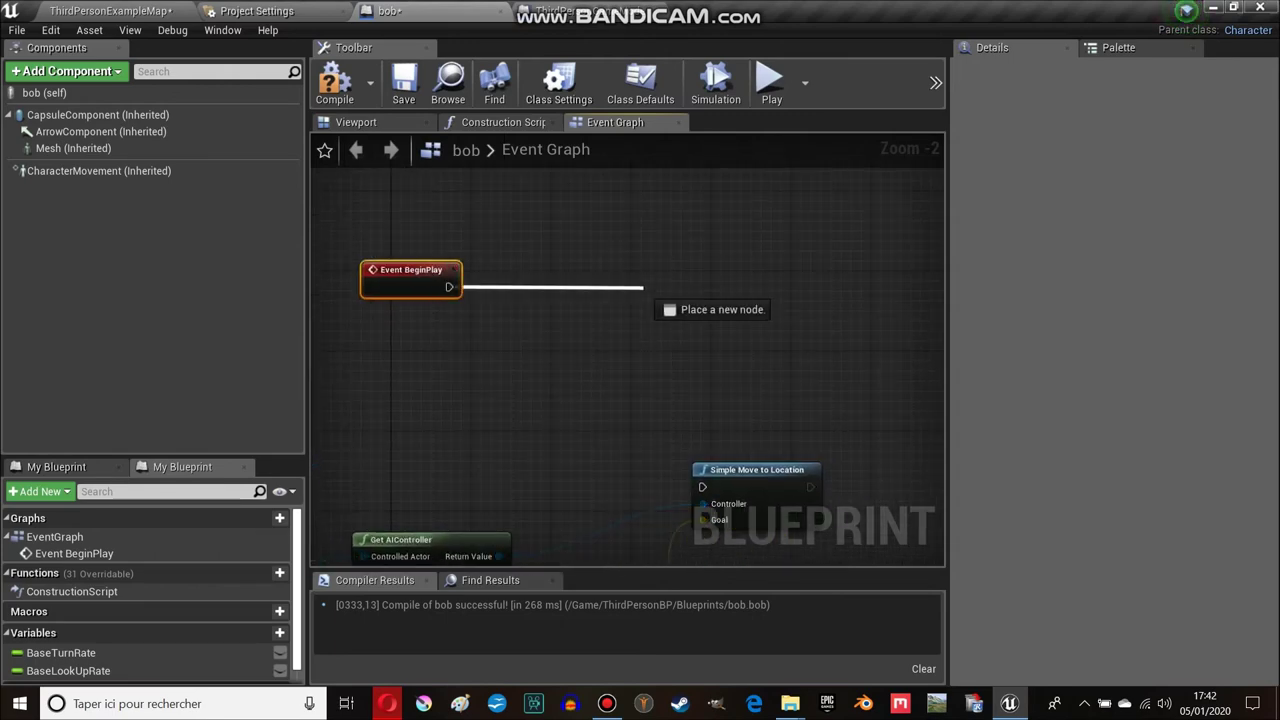
# Add a Set Timer by Event node wired from Event BeginPlay.
pyautogui.moveTo(448, 287); pyautogui.dragTo(643, 288)
pyautogui.write('sett')
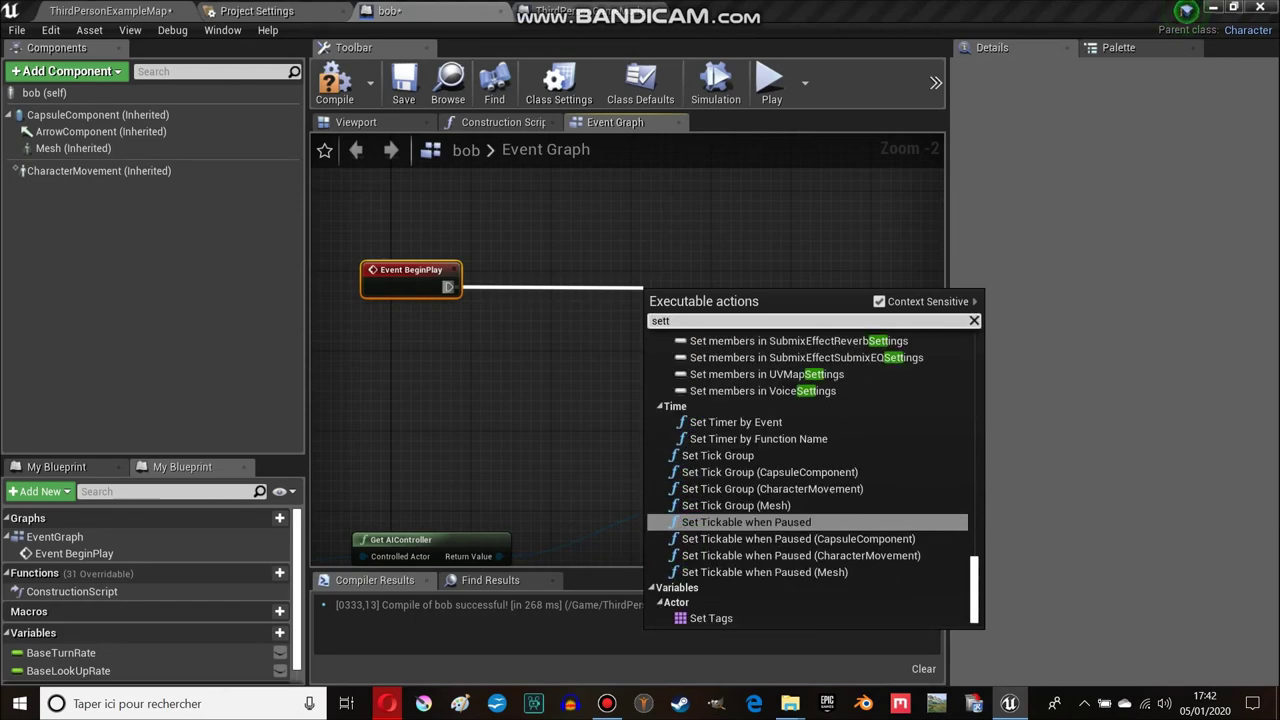
pyautogui.scroll(2, 740, 470)
pyautogui.write('imer')
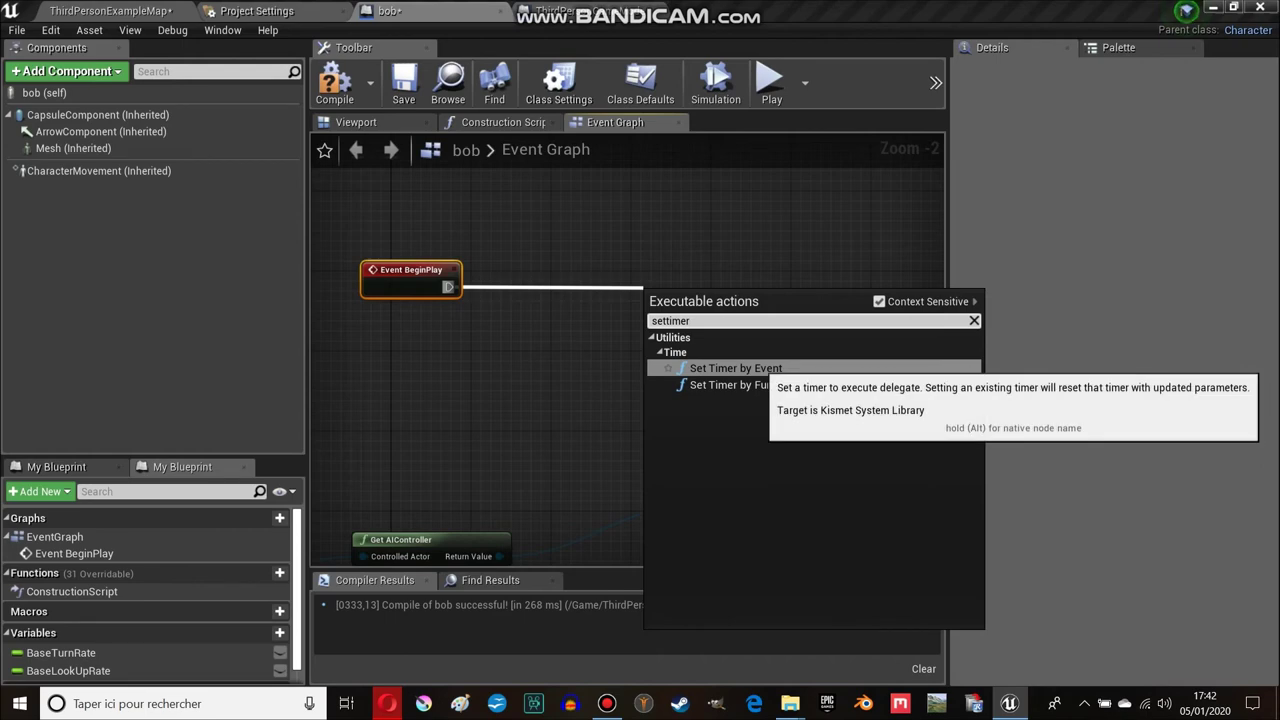
pyautogui.click(740, 368)
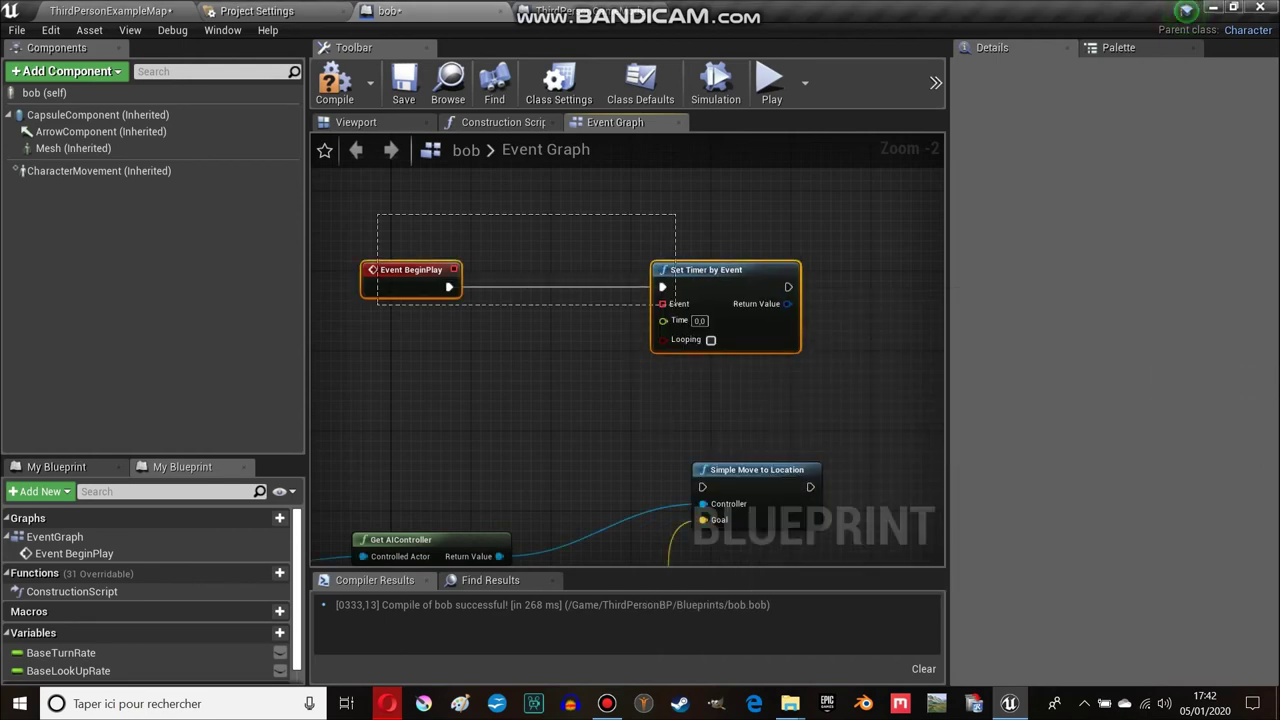
# Create CustomEvent_0 from the timer's Event pin and wire it to Simple Move to Location.
pyautogui.moveTo(706, 270); pyautogui.dragTo(666, 212)
pyautogui.click(600, 400)
pyautogui.moveTo(600, 400); pyautogui.dragTo(665, 402, button='right')
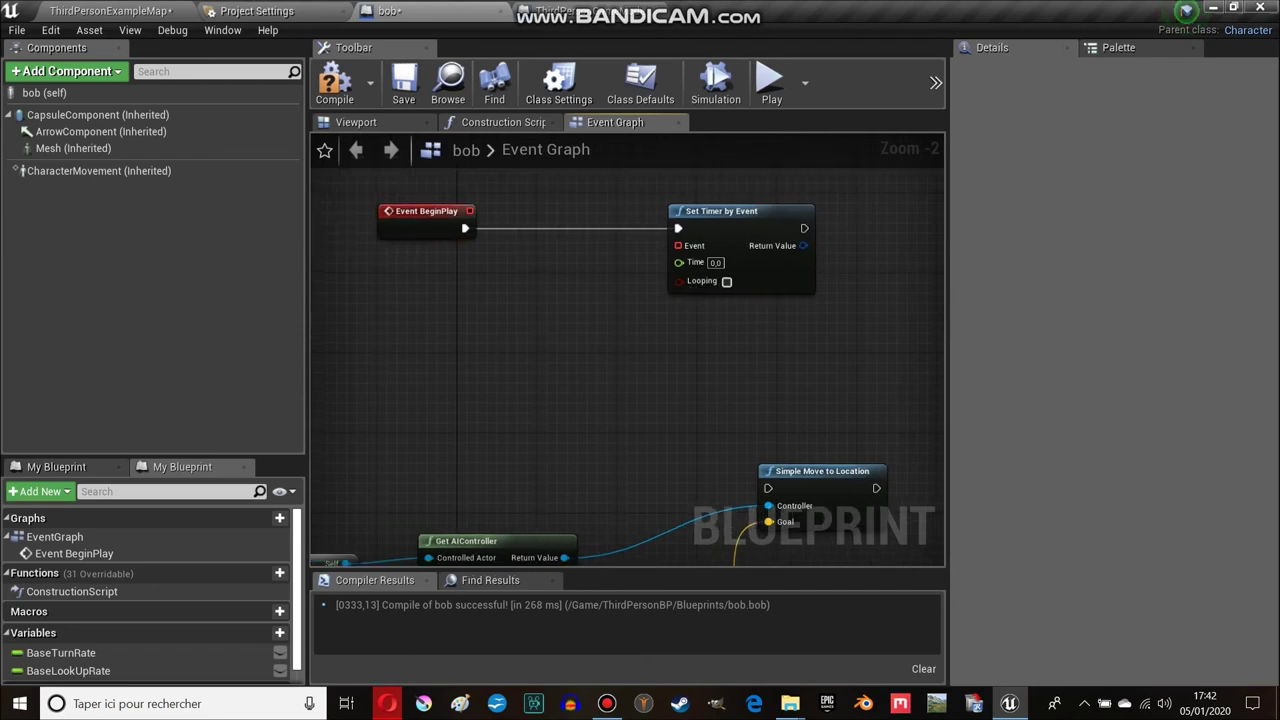
pyautogui.moveTo(678, 245)
pyautogui.mouseDown()
pyautogui.moveTo(520, 458)
pyautogui.moveTo(676, 245)
pyautogui.mouseUp()
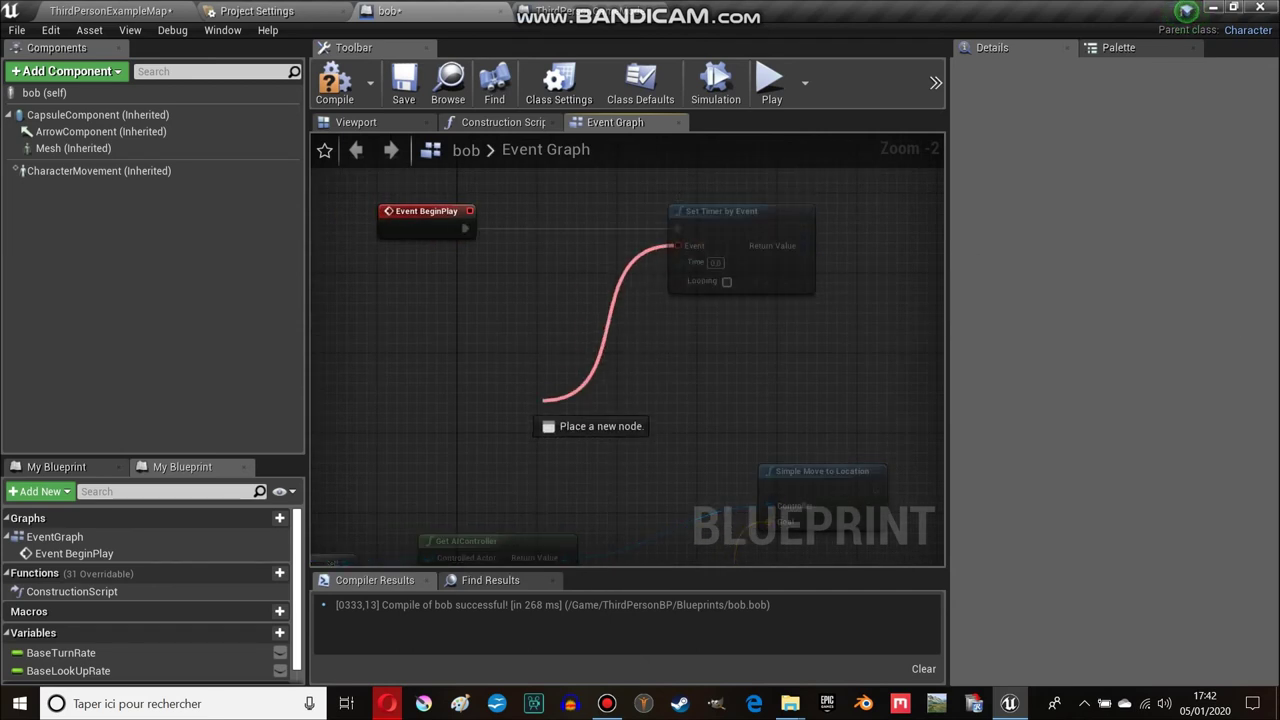
pyautogui.moveTo(542, 400); pyautogui.dragTo(446, 416)
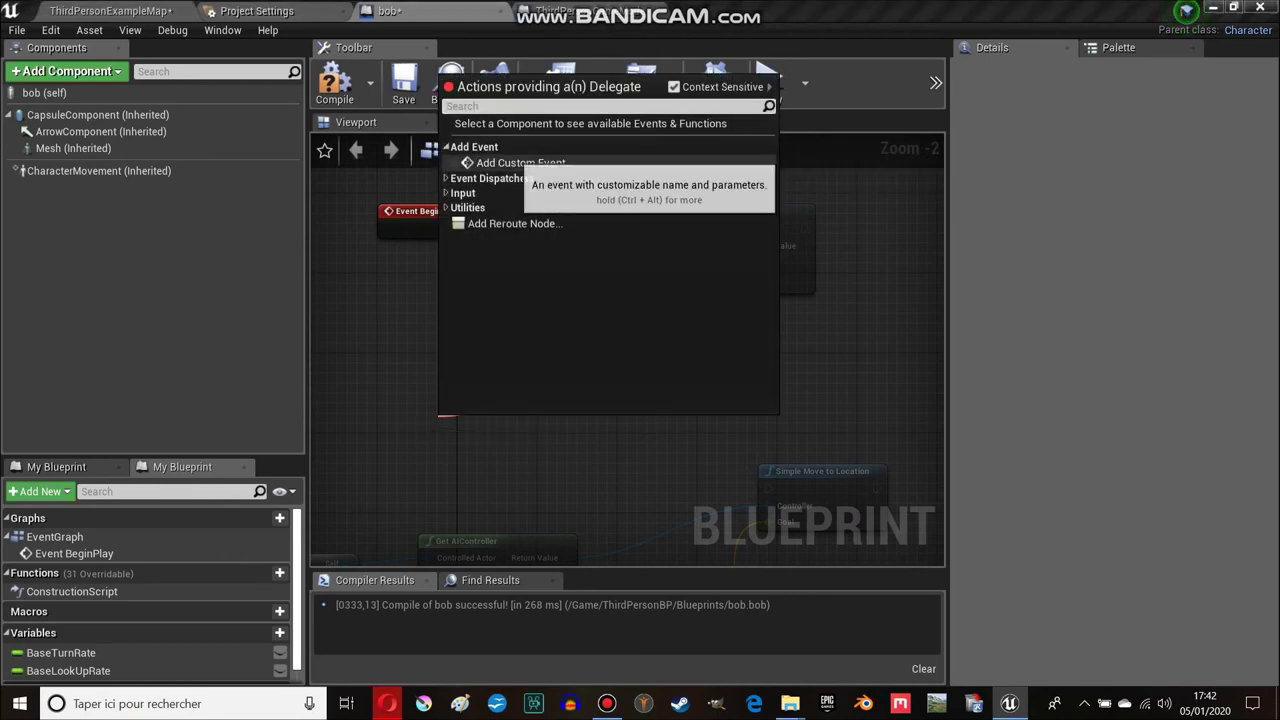
pyautogui.click(520, 162)
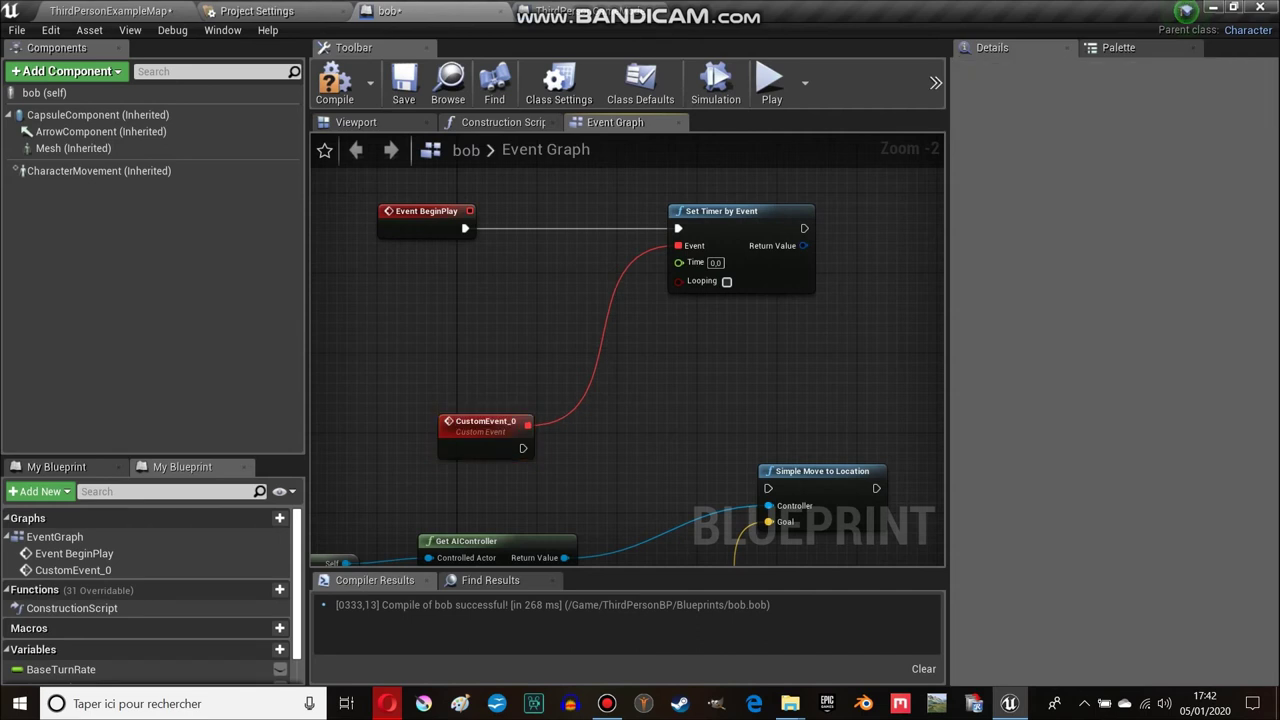
pyautogui.moveTo(521, 448); pyautogui.dragTo(500, 400, button='right')
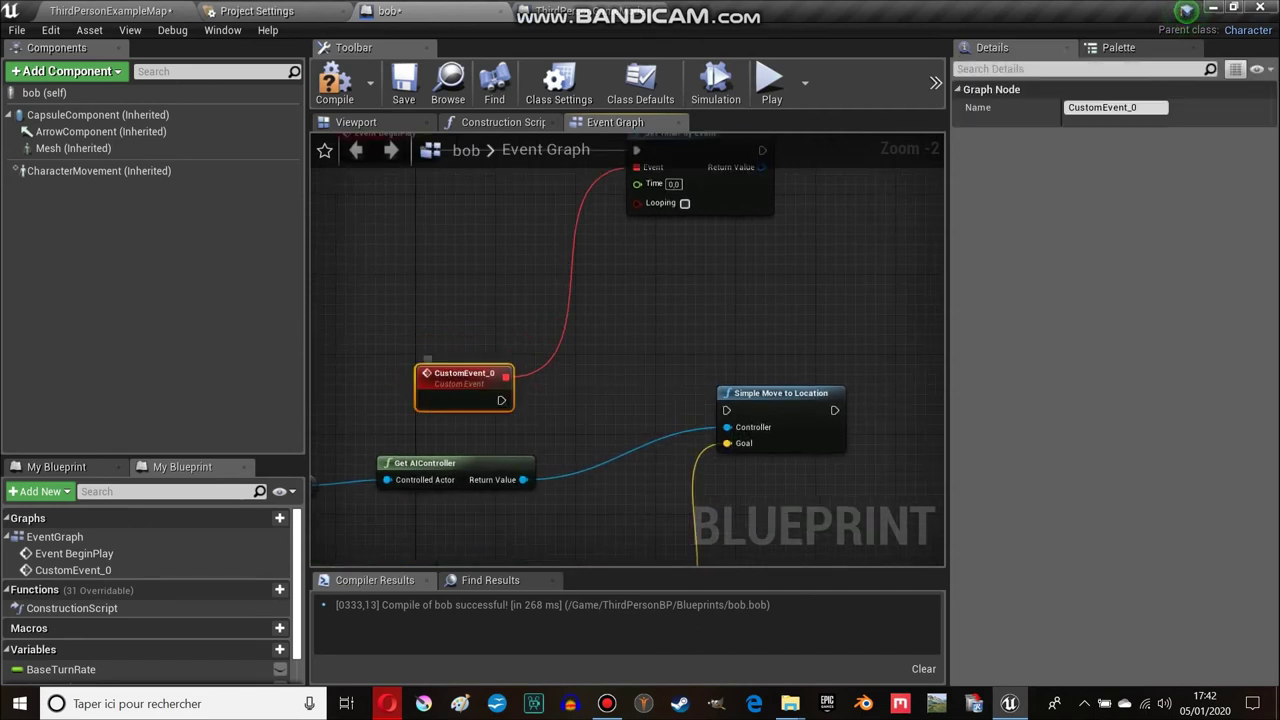
pyautogui.moveTo(500, 400); pyautogui.dragTo(726, 410)
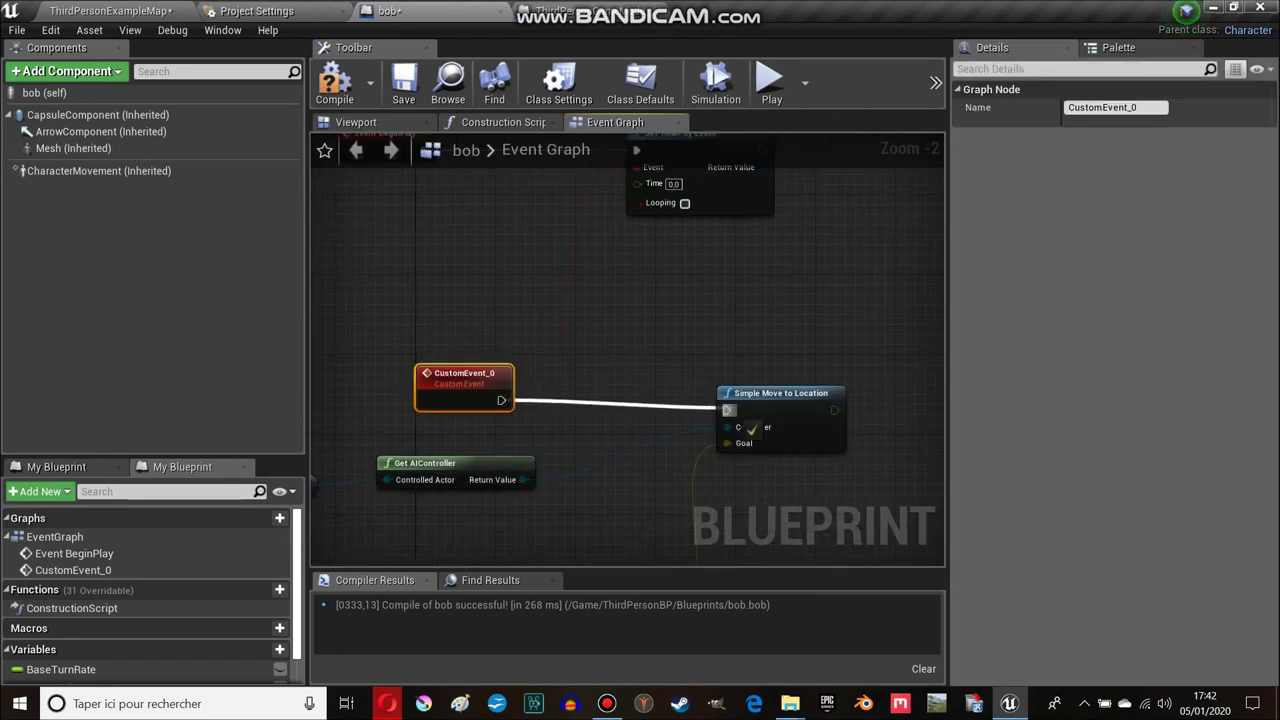
pyautogui.click(745, 420)
# Make the timer loop every 3.0 seconds, recompile bob, and launch a game preview.
pyautogui.moveTo(630, 346); pyautogui.dragTo(646, 408, button='right')
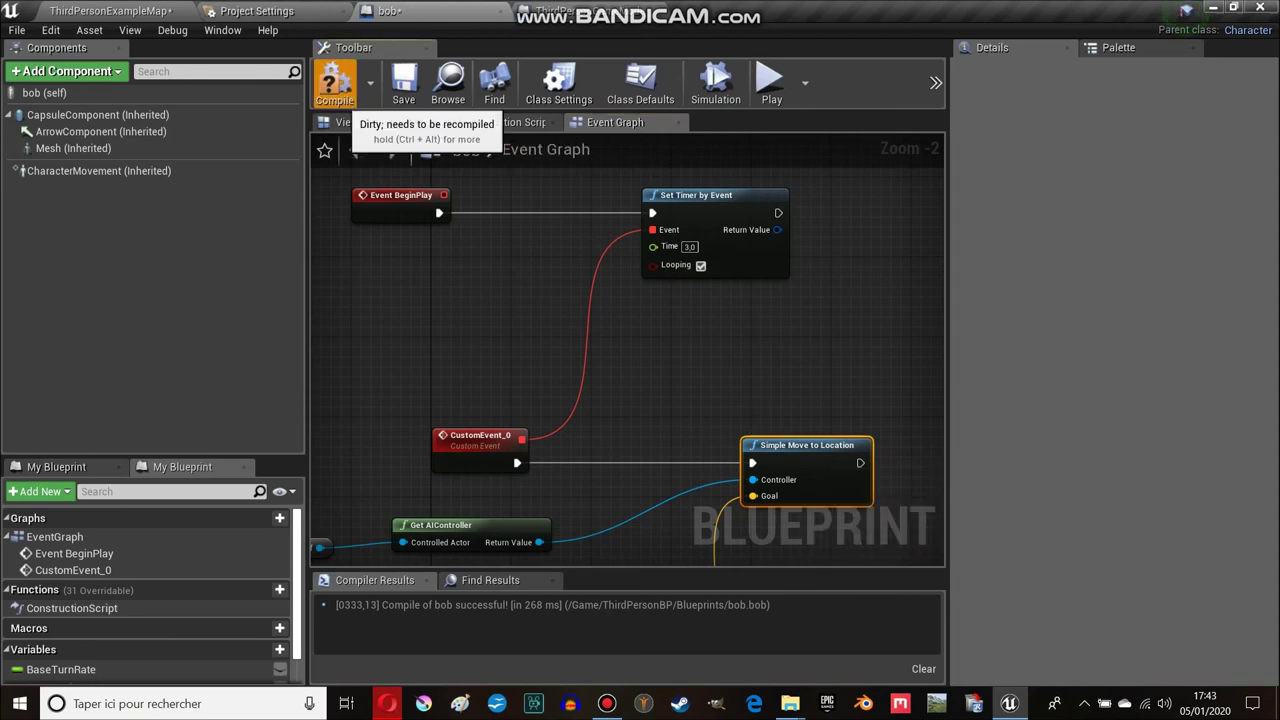
pyautogui.click(335, 82)
pyautogui.click(772, 85)
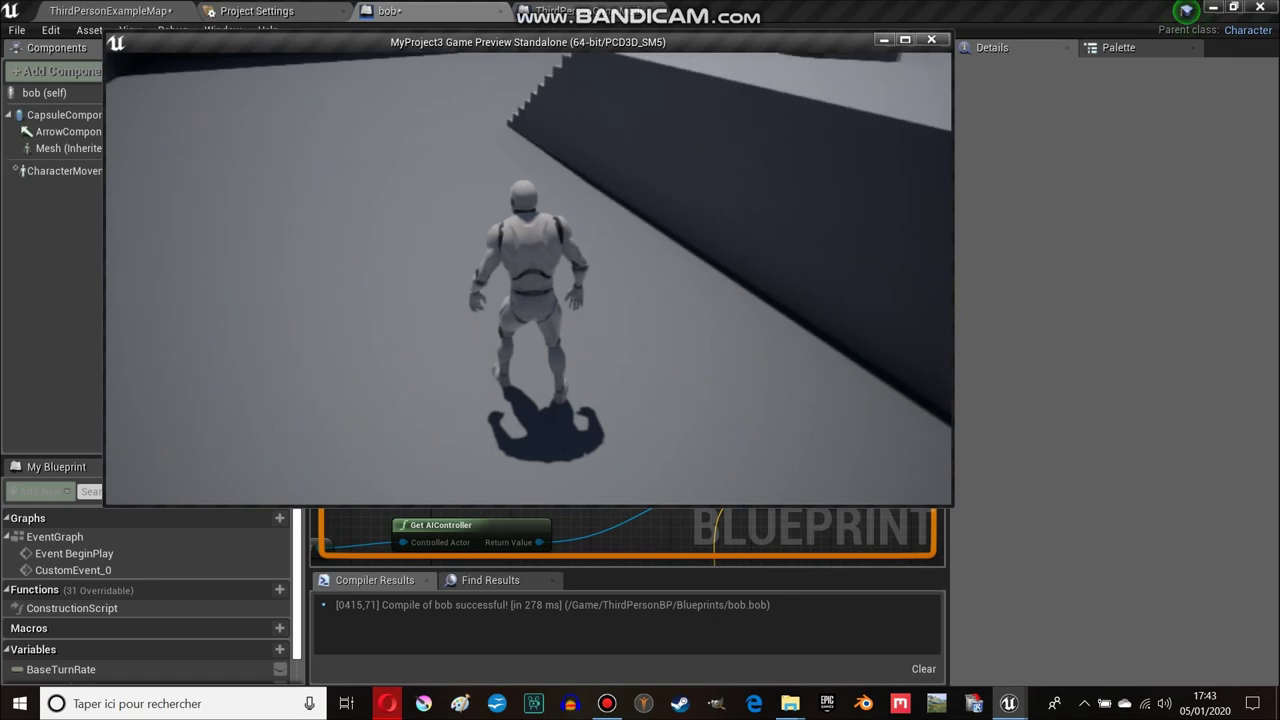
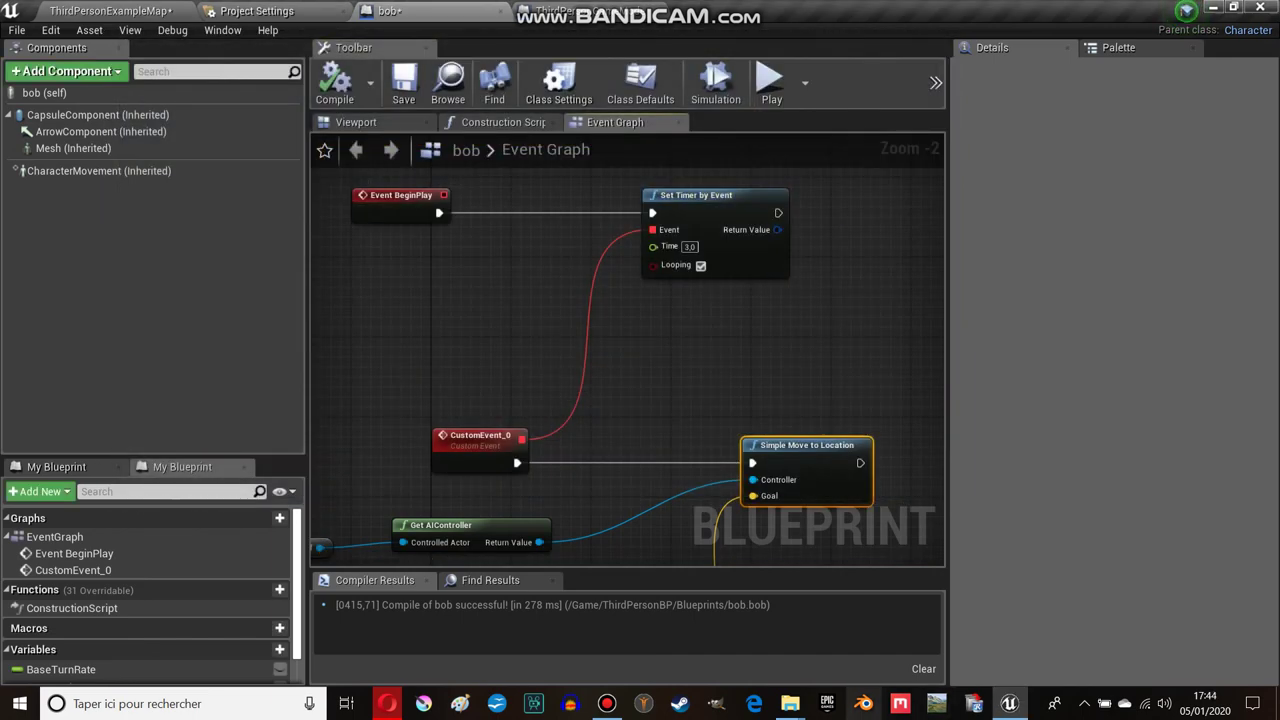
pyautogui.moveTo(607, 703)
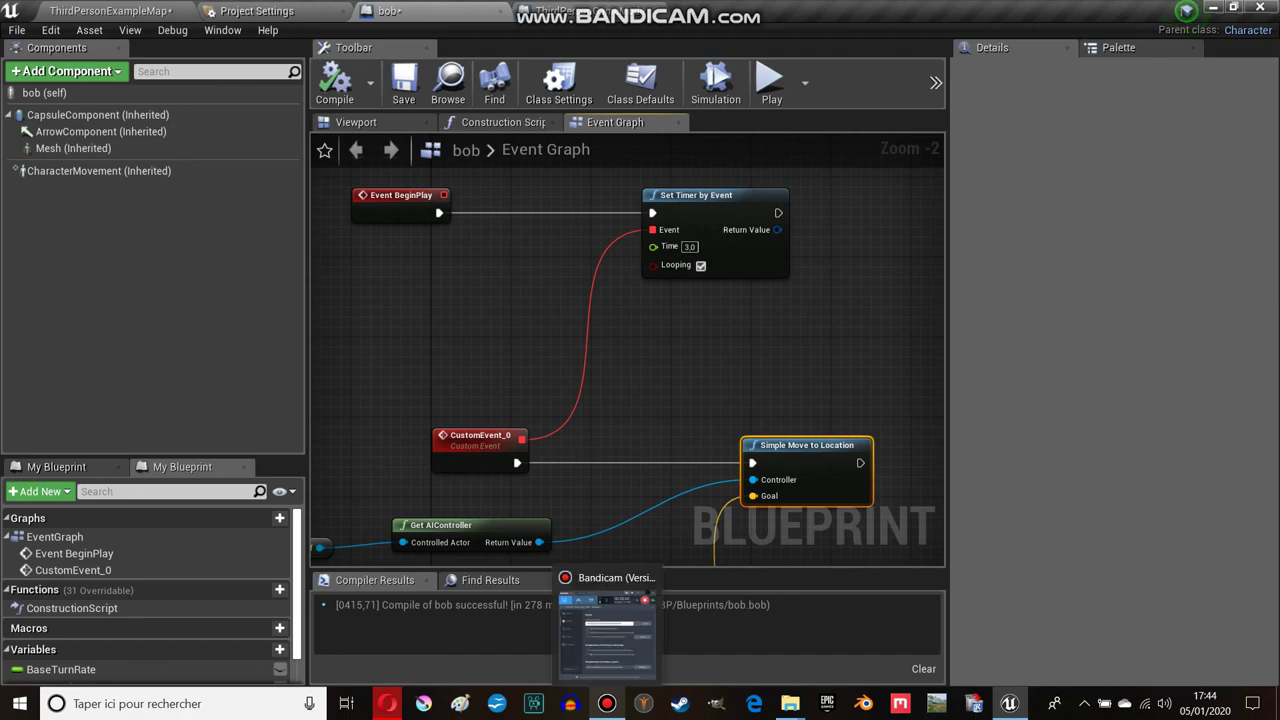
pyautogui.moveTo(606, 620)
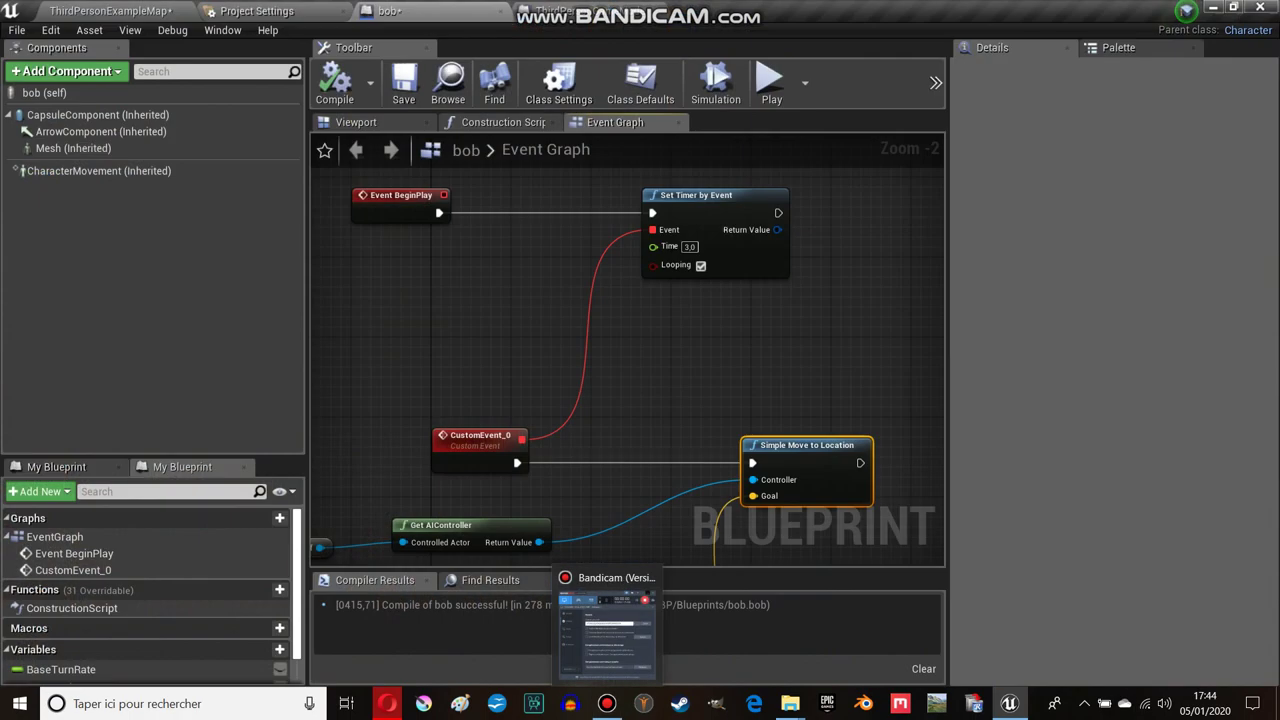